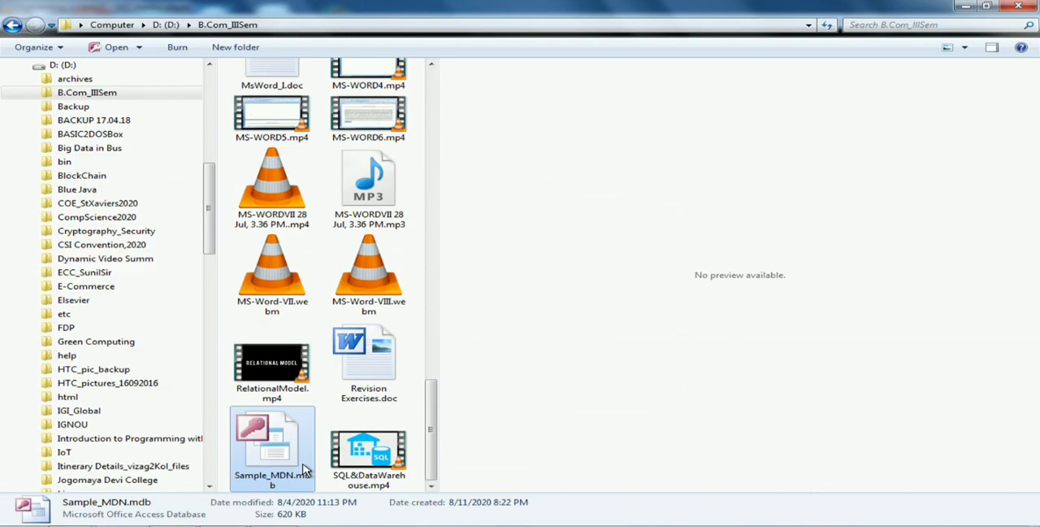
Open the Sample_MDN.mdb database in Microsoft Access and enable its blocked content
double_click(305, 470)
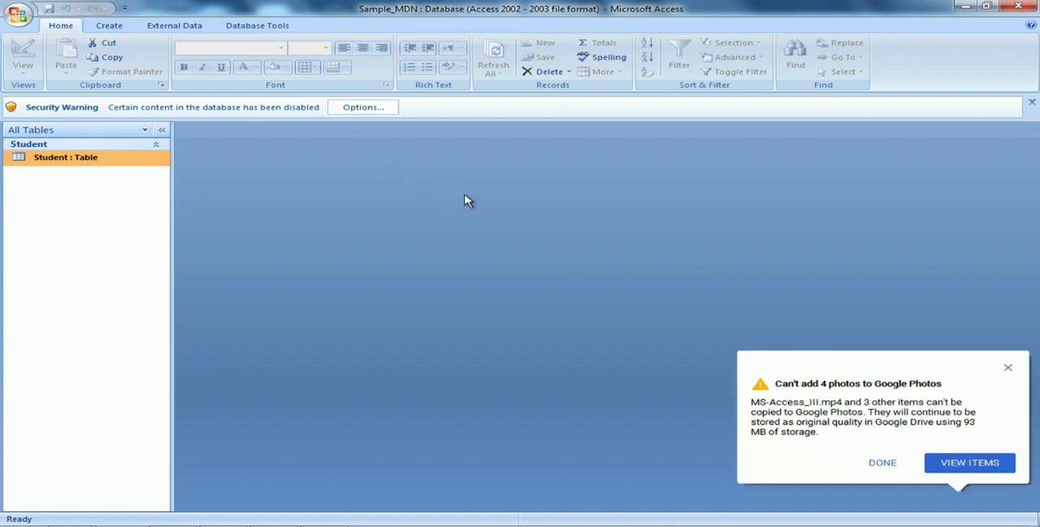
click(1008, 370)
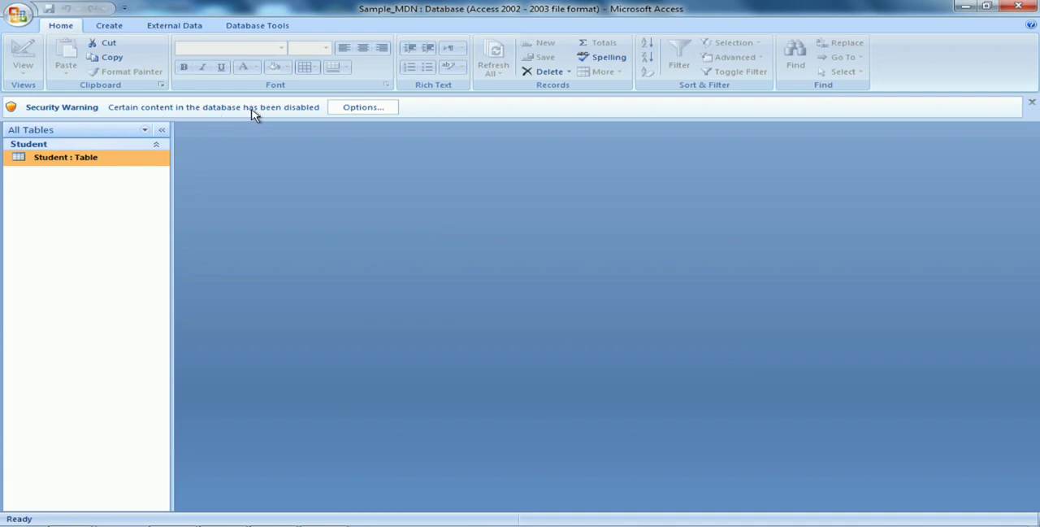
click(361, 110)
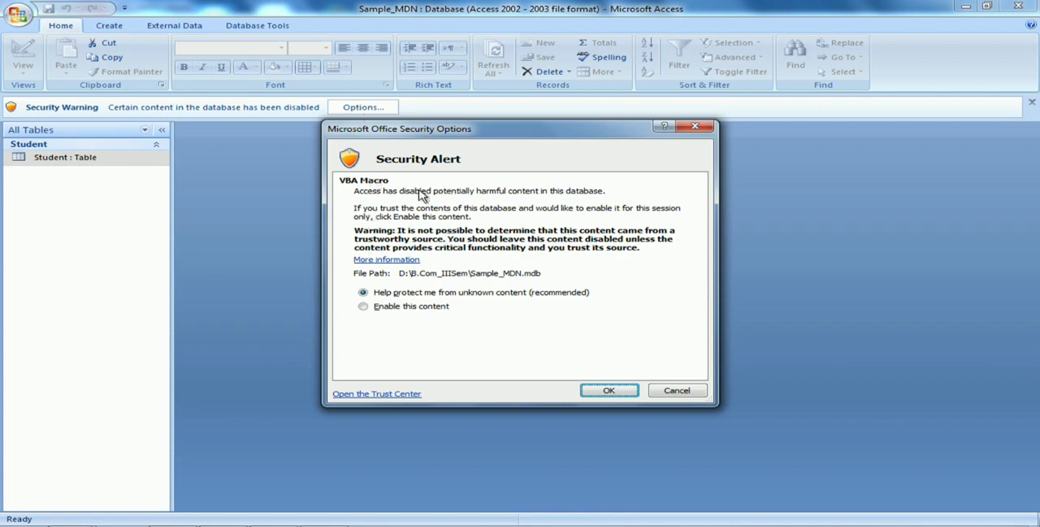
click(363, 307)
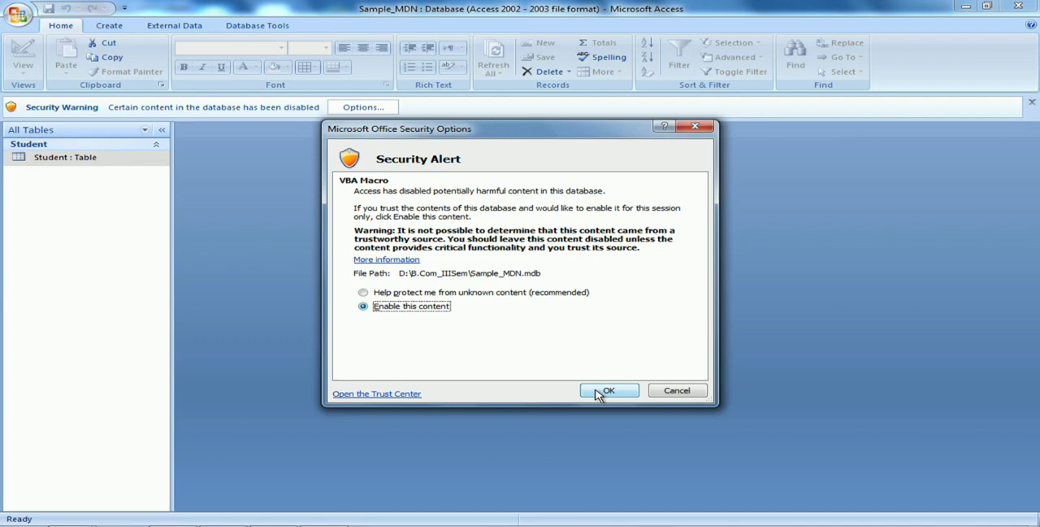
click(599, 393)
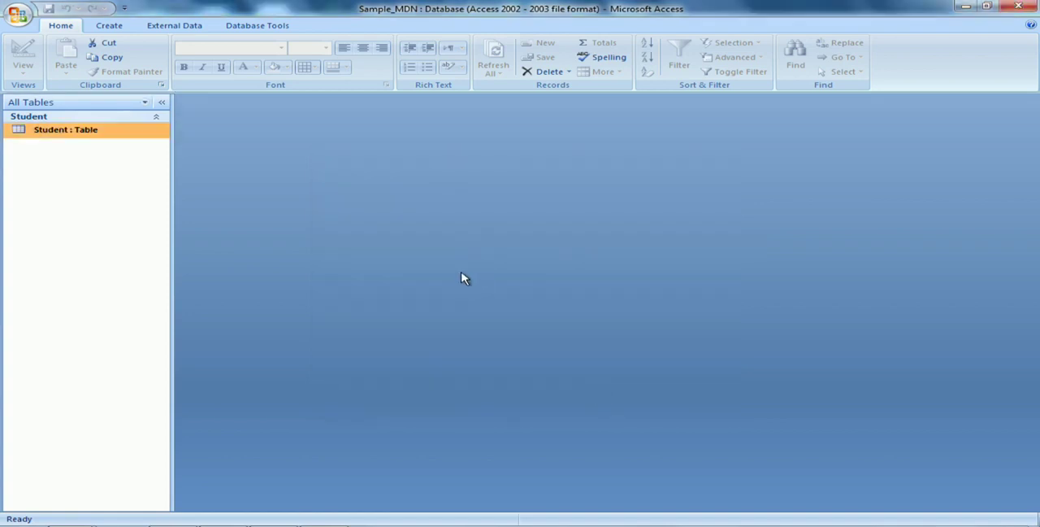
Open the Student table to view its records and close it again
double_click(75, 137)
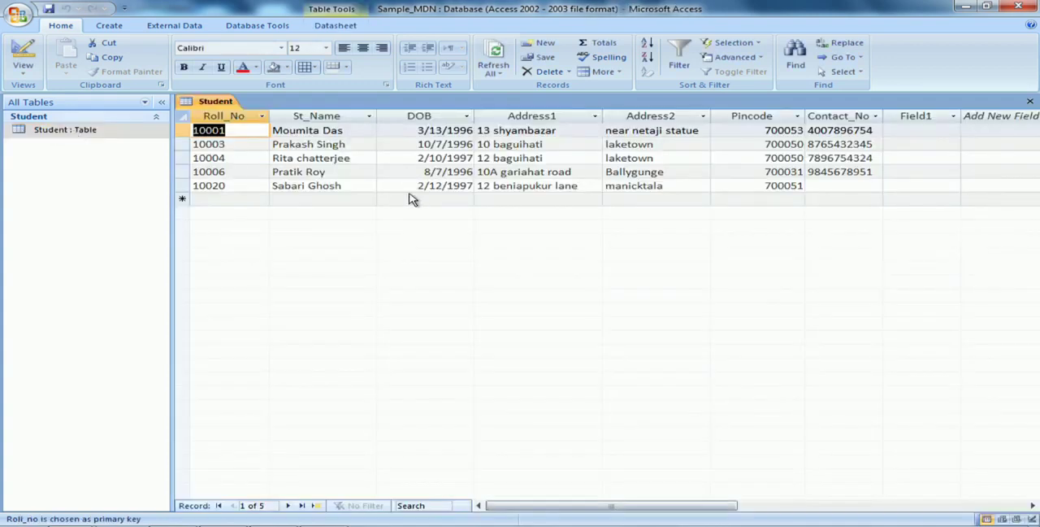
click(1030, 102)
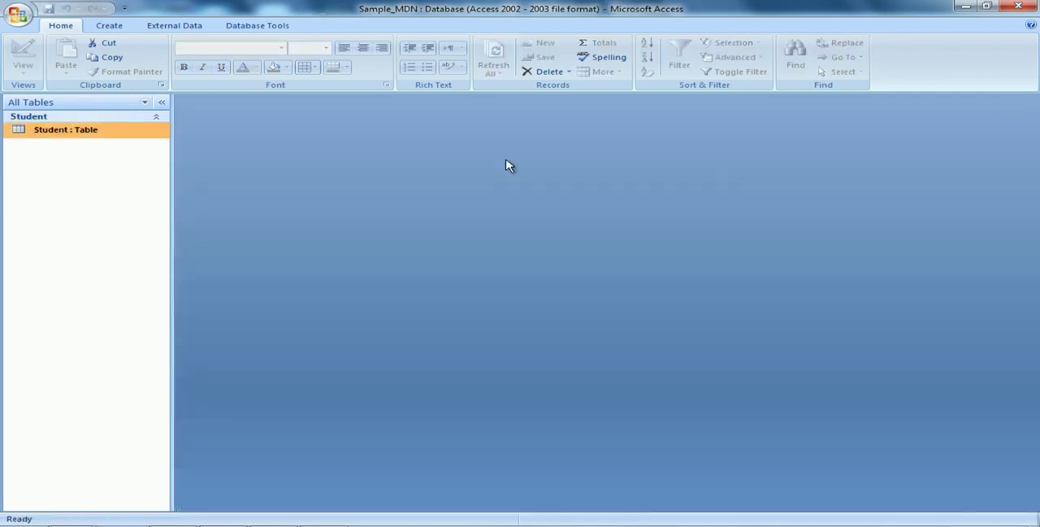
Create a blank form in Design view and list the Student table's existing fields for insertion
click(110, 28)
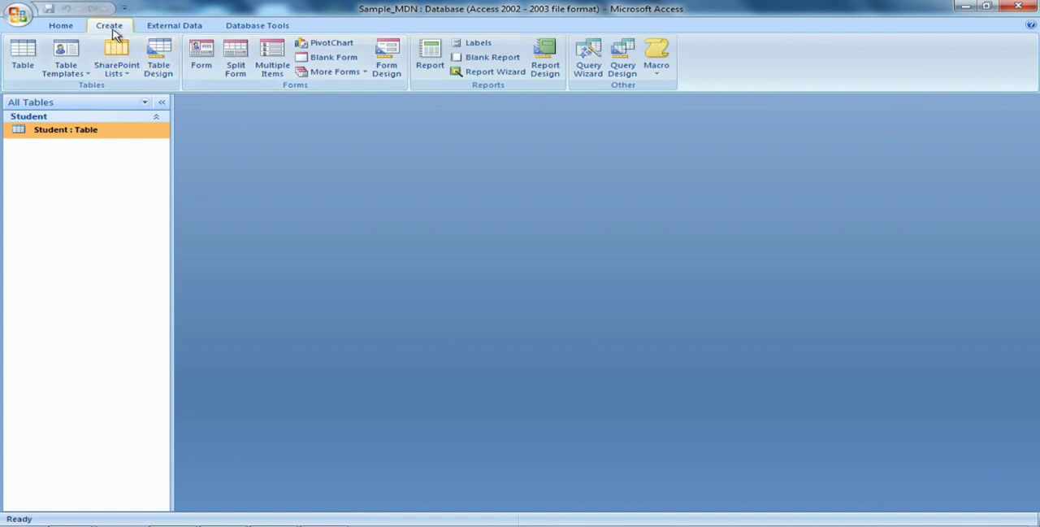
click(384, 72)
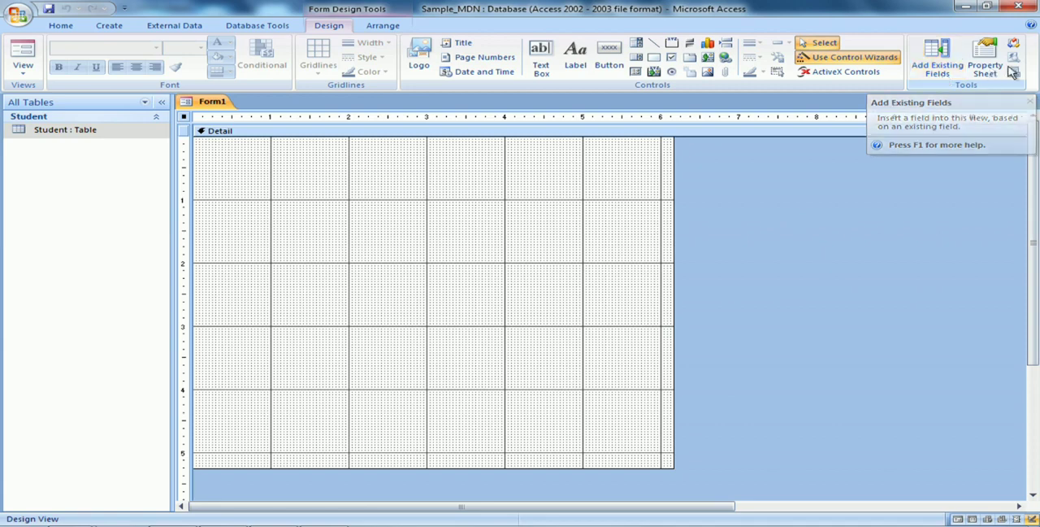
click(939, 76)
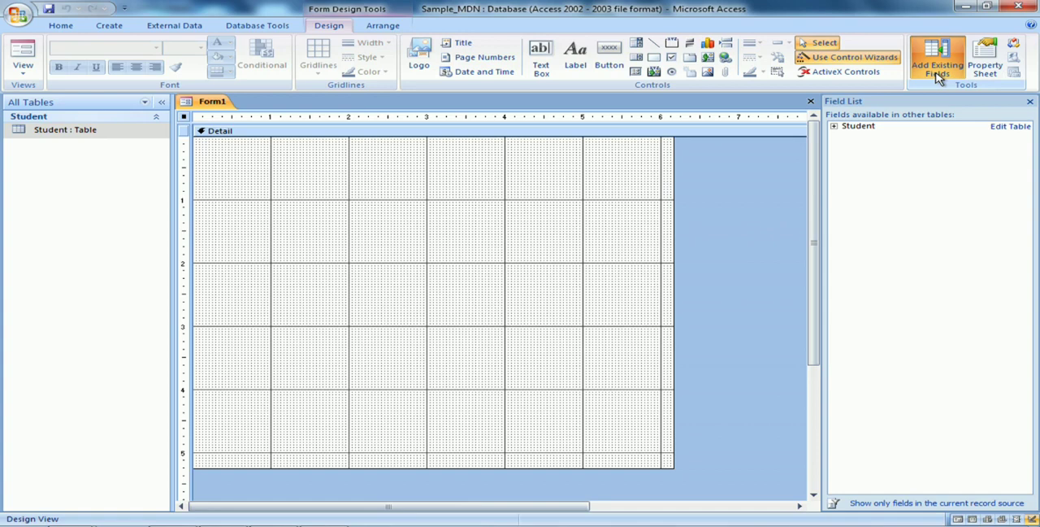
click(859, 130)
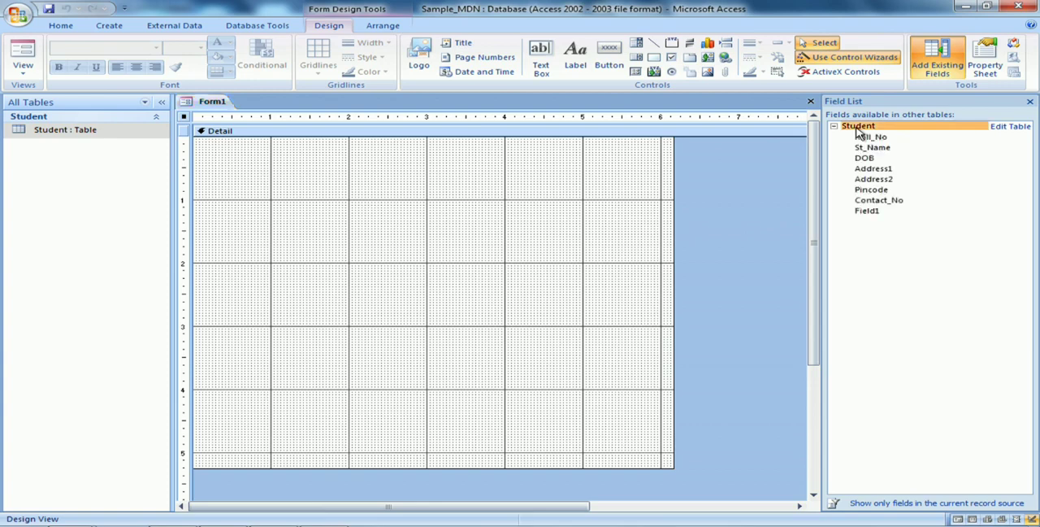
Add the Roll_No, St_Name, DOB, Address1, Address2, Pincode and Contact_No fields to the form
double_click(899, 138)
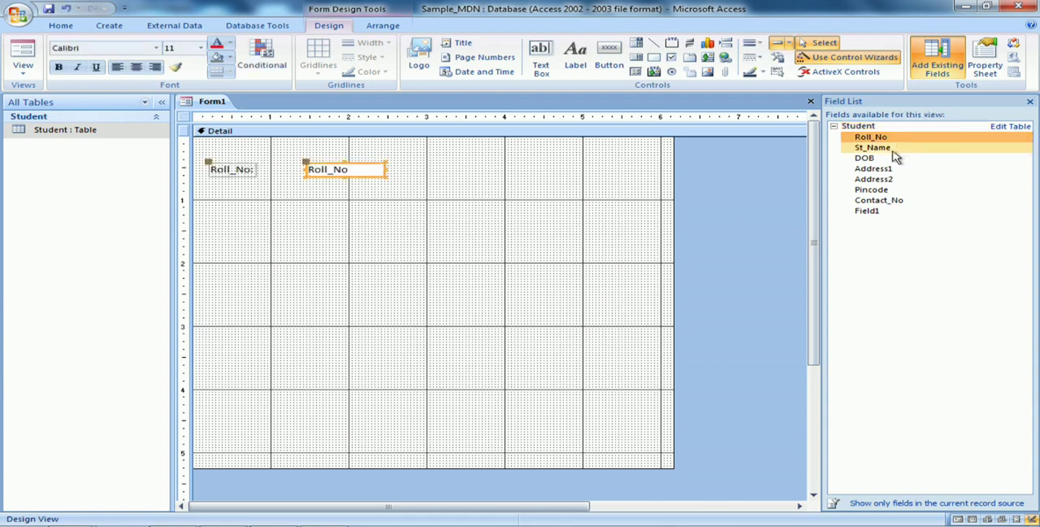
double_click(895, 150)
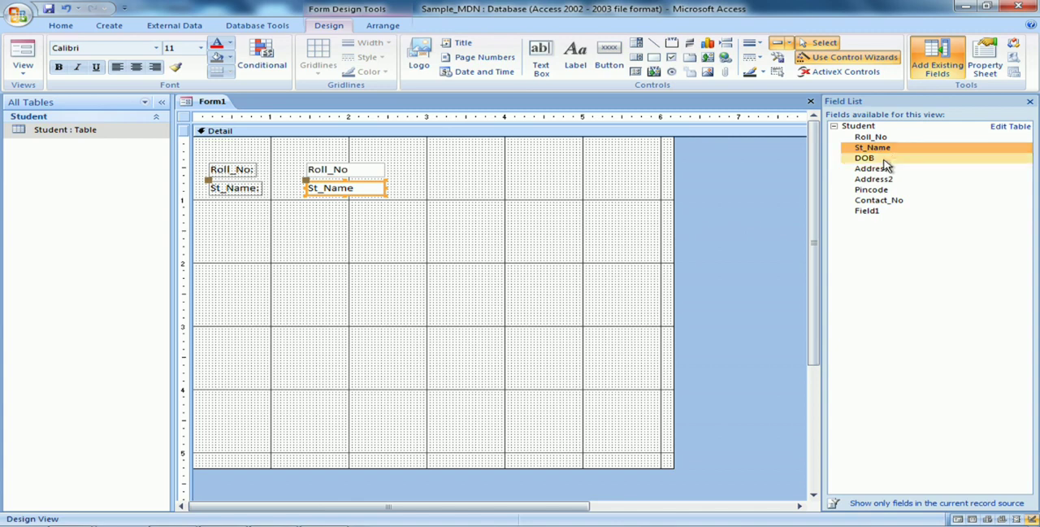
double_click(883, 160)
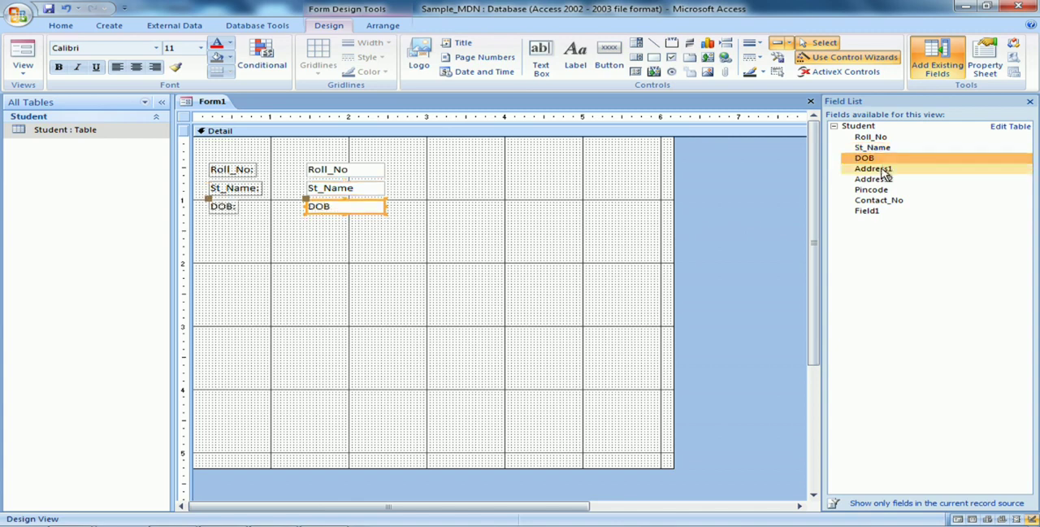
double_click(883, 169)
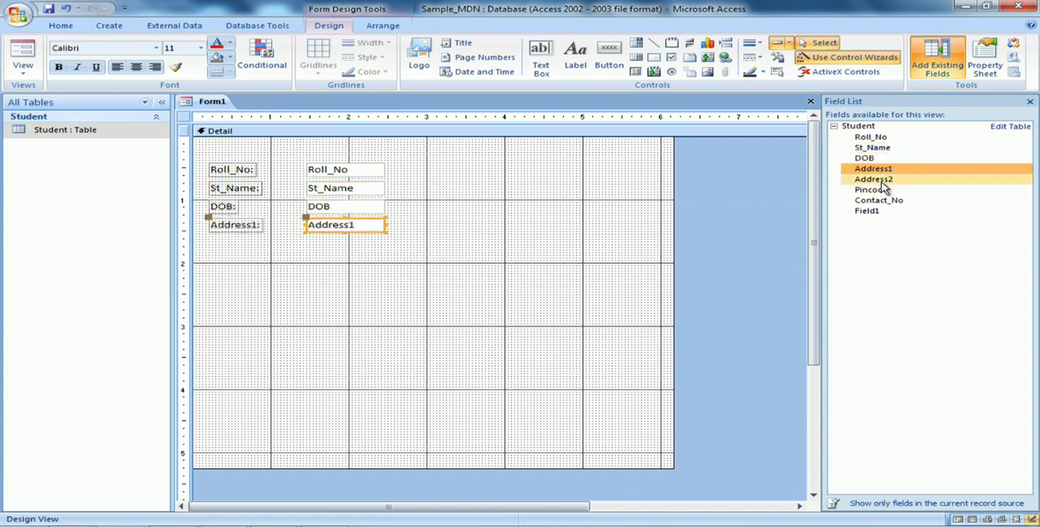
double_click(883, 180)
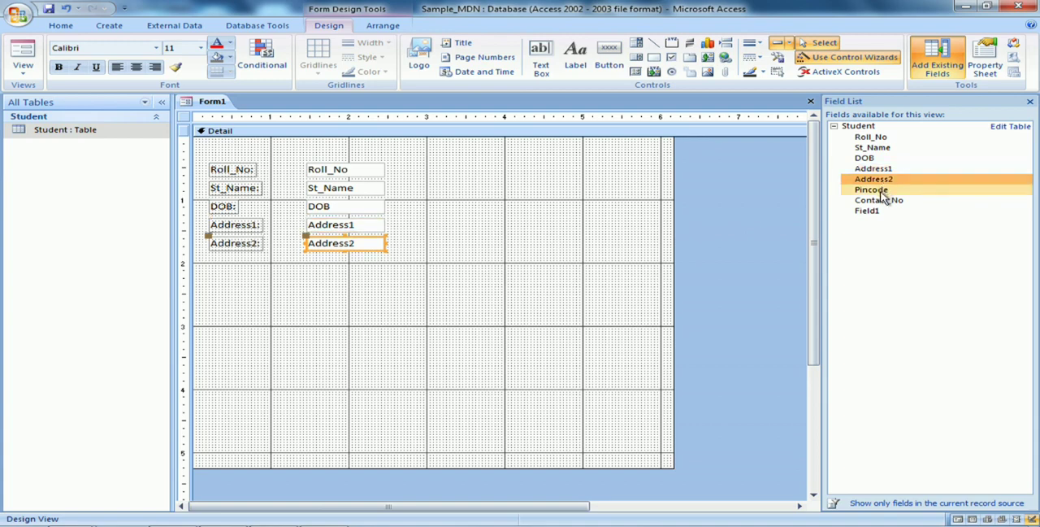
double_click(883, 192)
double_click(892, 204)
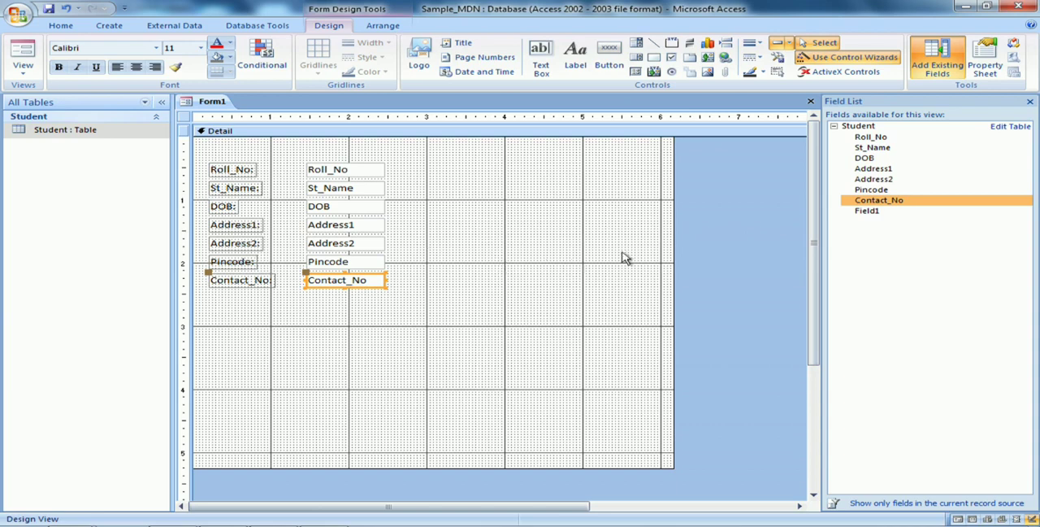
Close the form design and save it under the name Stud_form
click(811, 102)
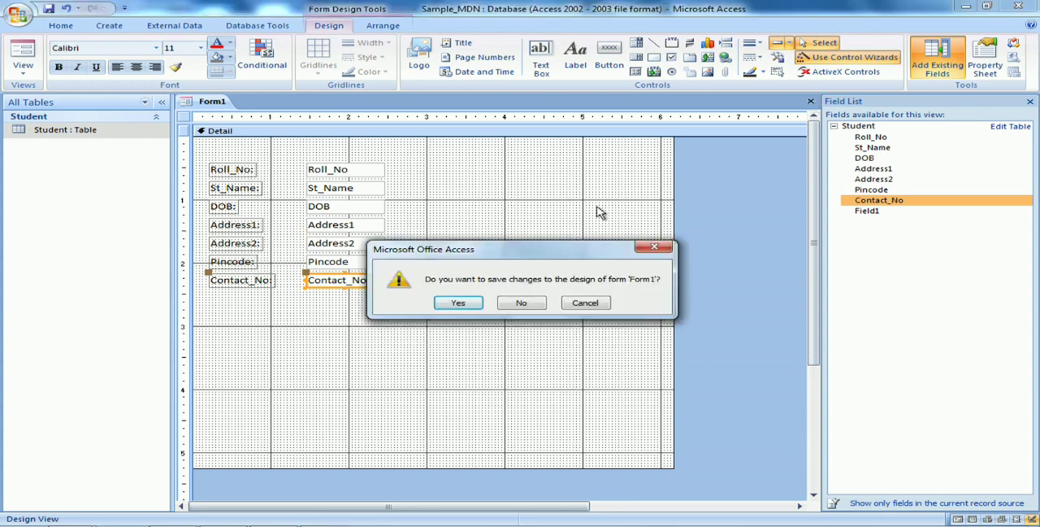
click(457, 303)
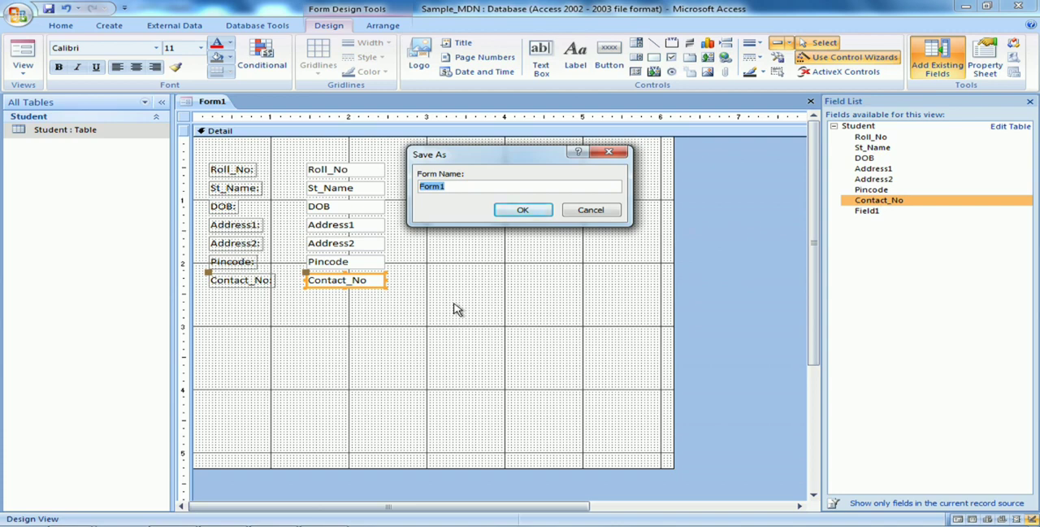
text(Stud_form)
click(523, 211)
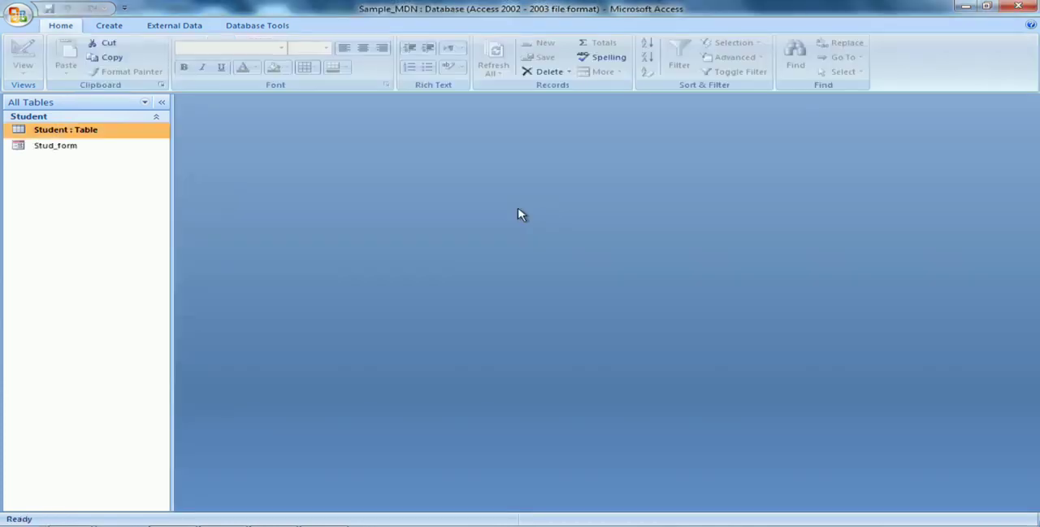
Open Stud_form and go through the existing student records to a blank new record
double_click(70, 153)
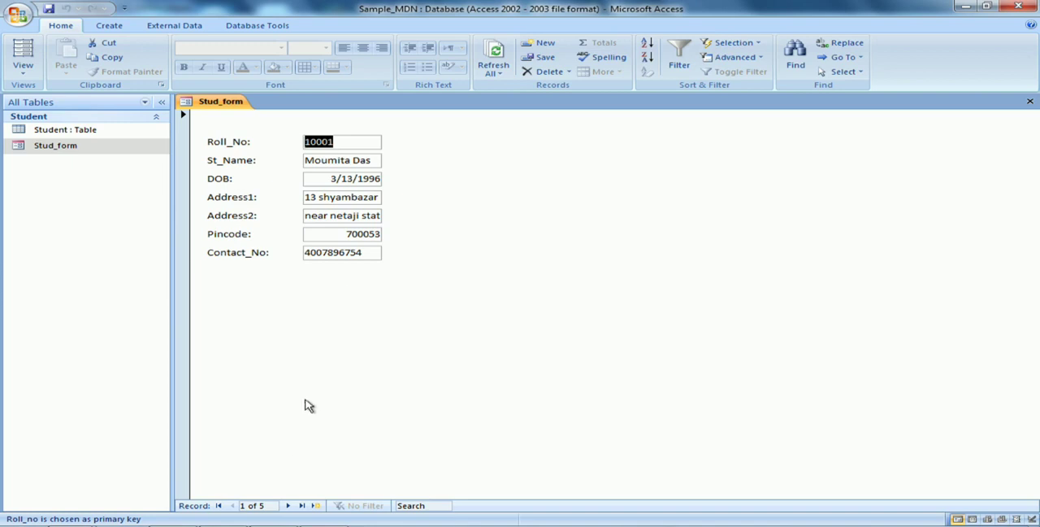
click(291, 505)
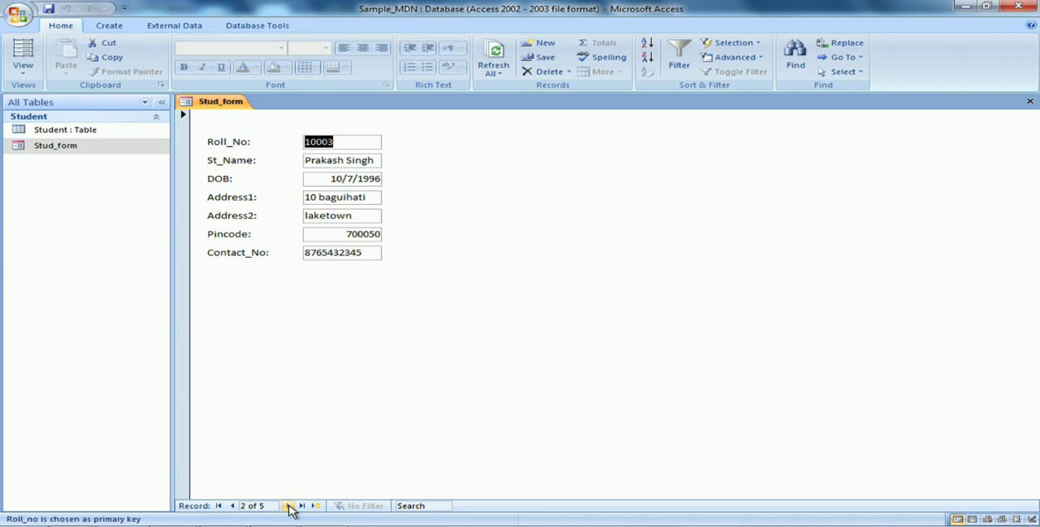
click(291, 505)
click(291, 504)
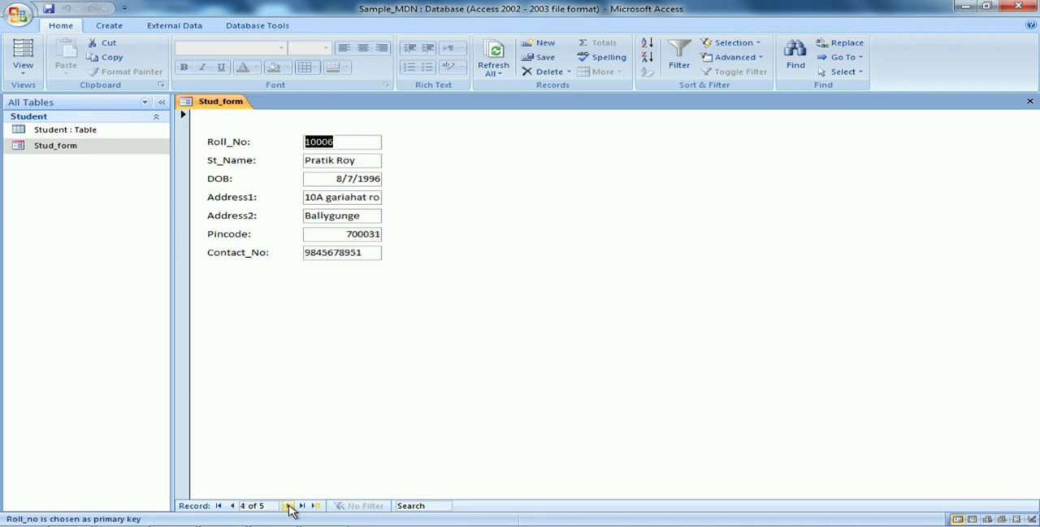
click(291, 505)
click(291, 505)
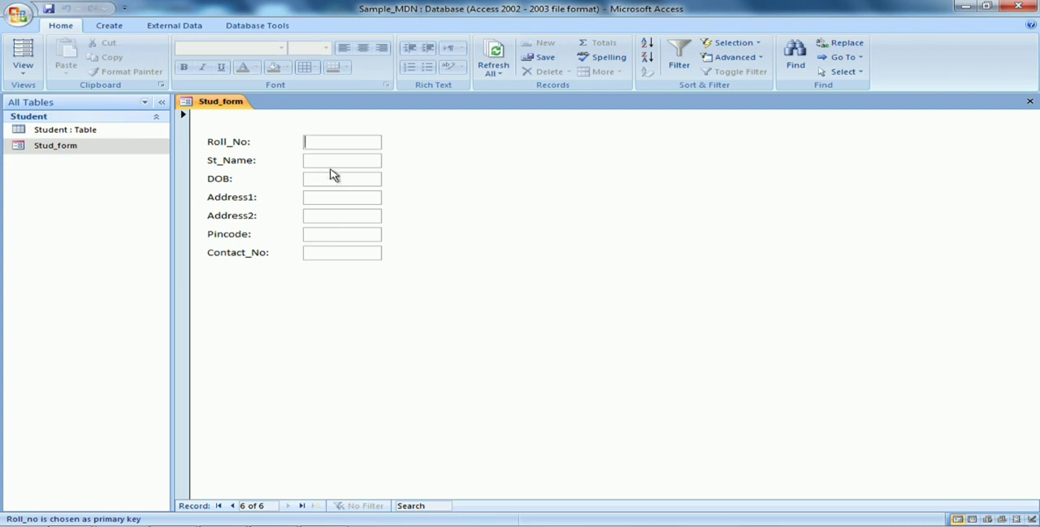
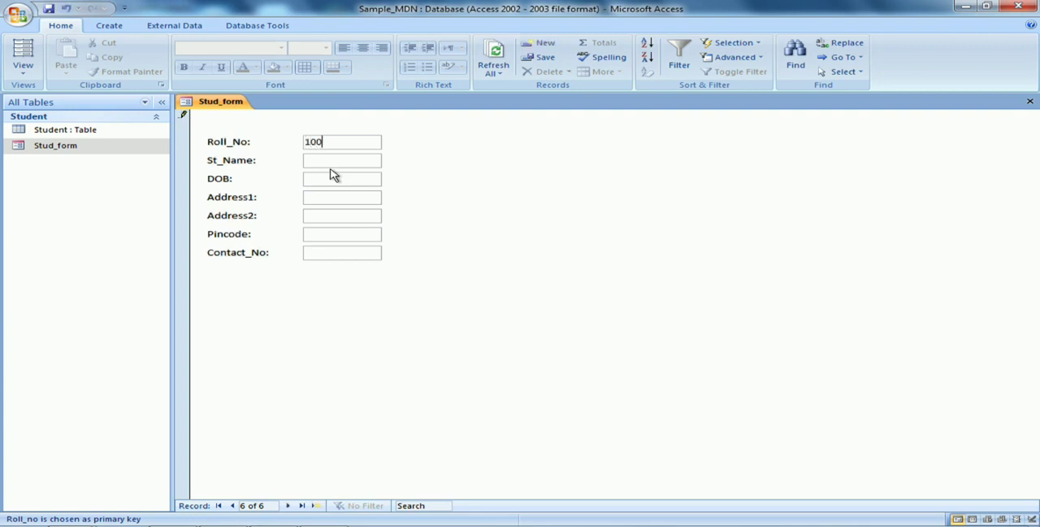
Enter the student's roll number and full name in the new record
key(Tab)
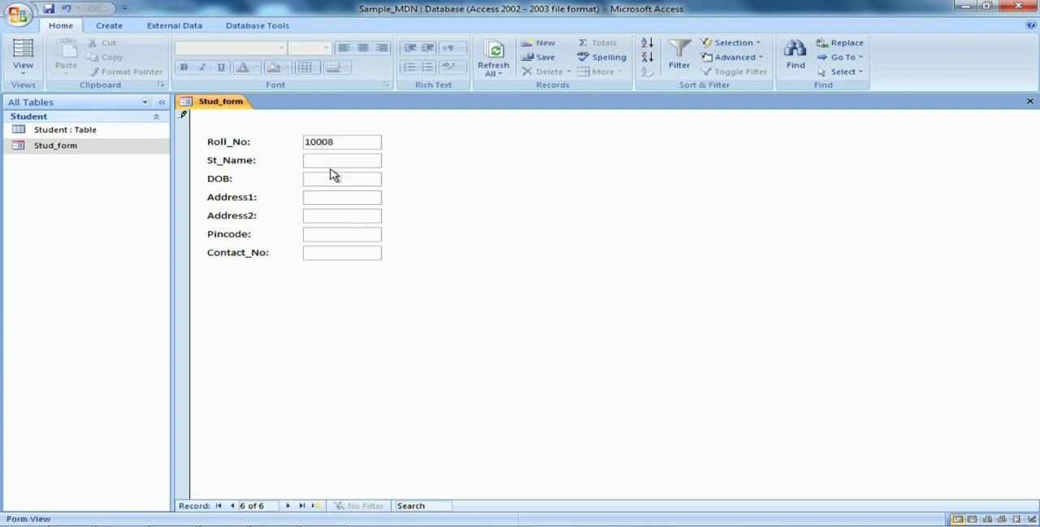
Fill in the student's date of birth in the DOB field of the new record
click(332, 186)
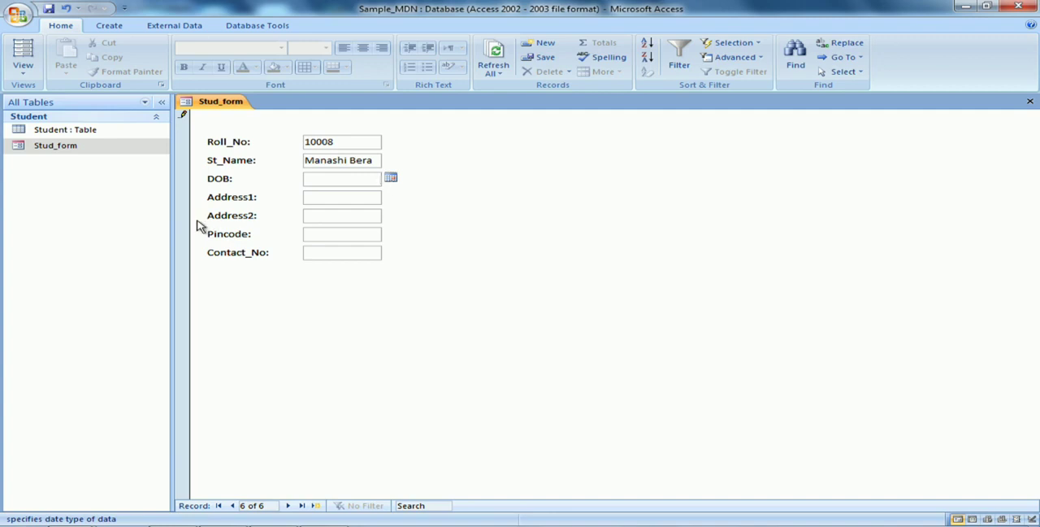
text(21/04/1998)
Fill in the student's postal address in the Address1 and Address2 fields
click(309, 200)
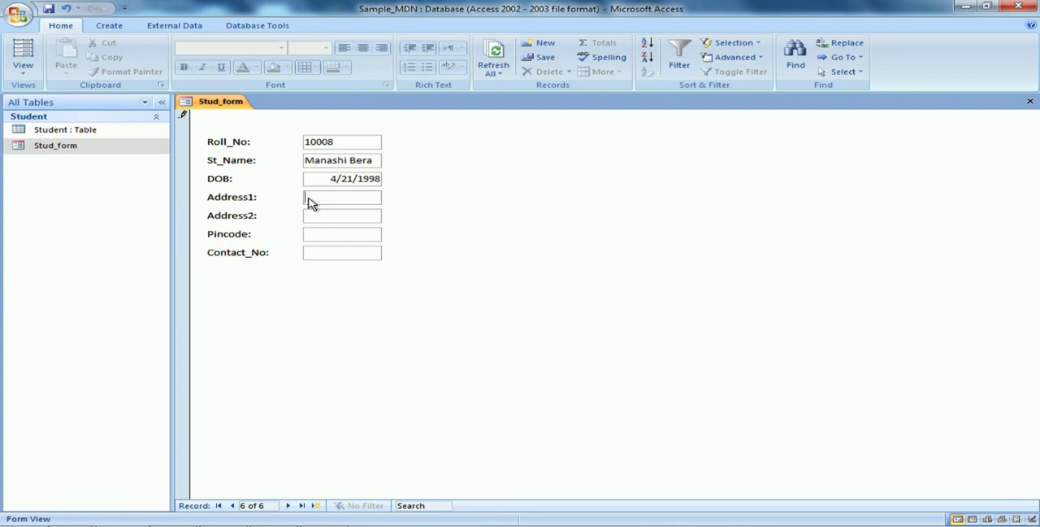
text(deshapriya park)
key(Tab)
text(kolkata)
Complete the record with the student's postal code and contact number, and close the form
click(315, 241)
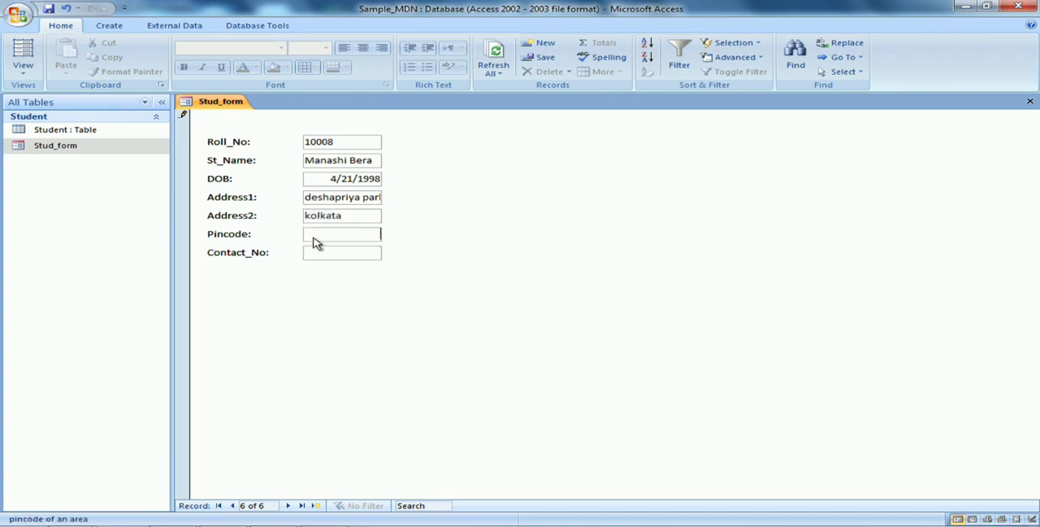
text(700025)
click(337, 255)
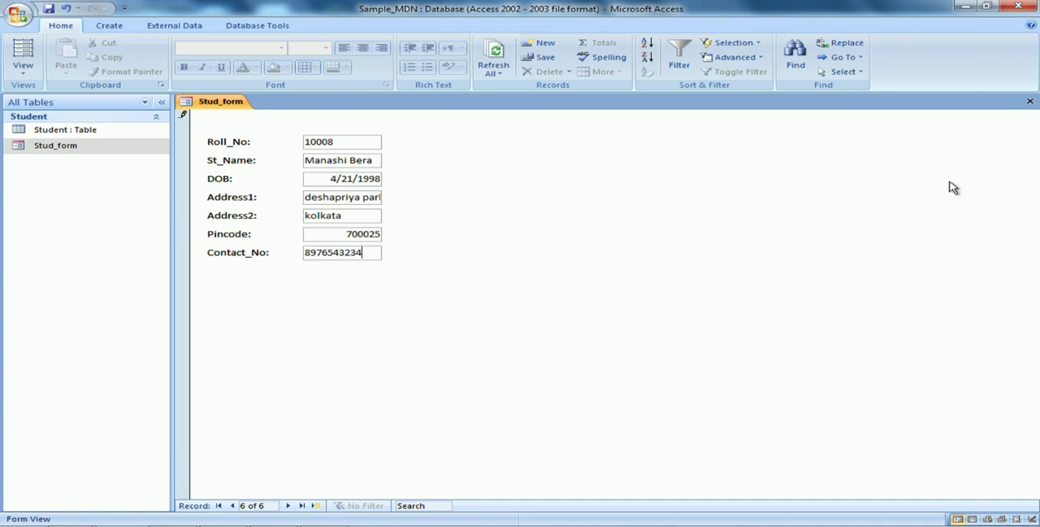
click(1030, 103)
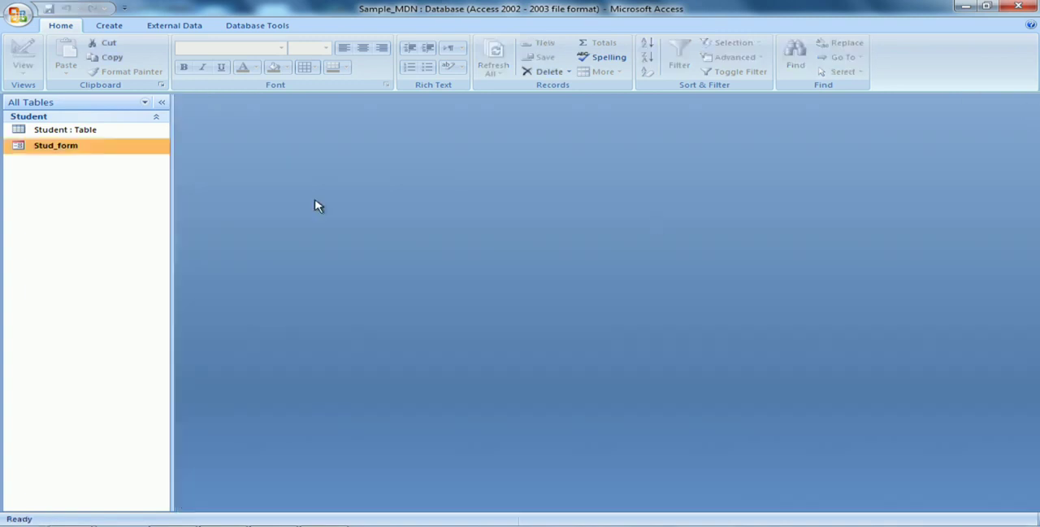
Open Stud_form and page forward through the student records to the last one
double_click(92, 155)
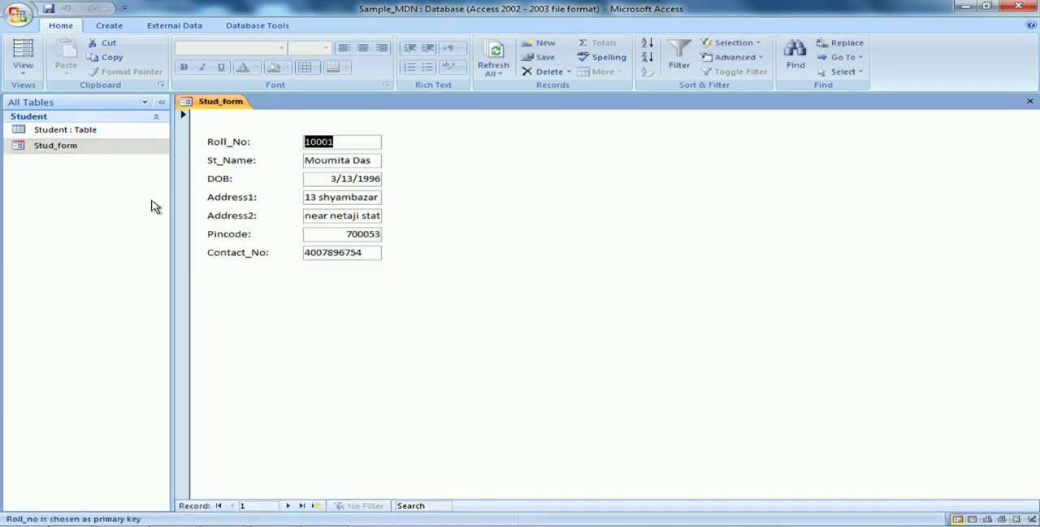
click(289, 507)
click(289, 507)
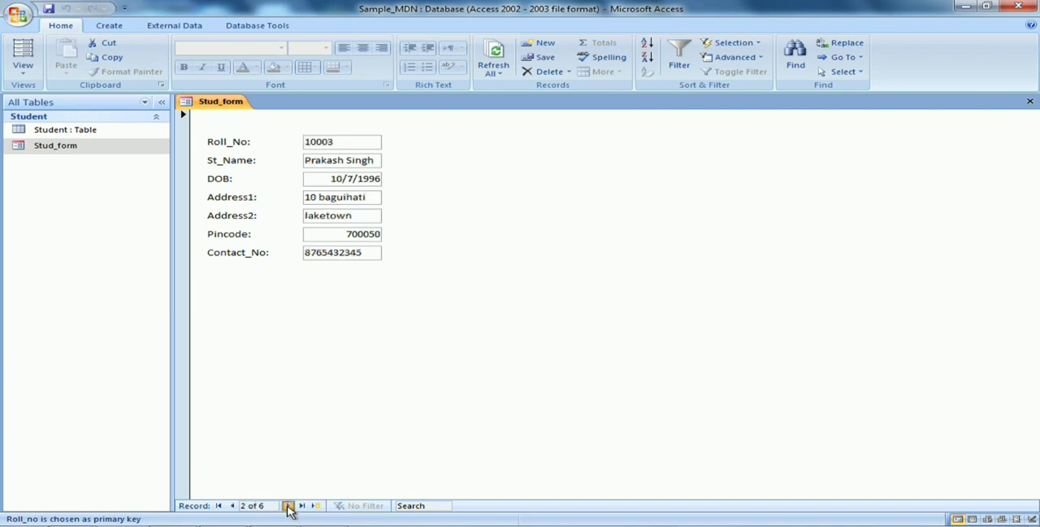
click(289, 506)
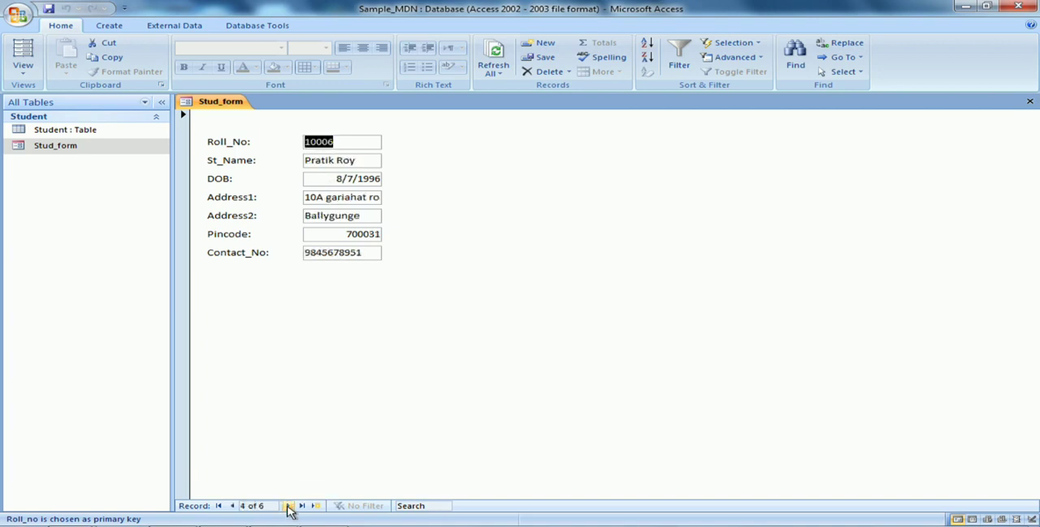
click(288, 507)
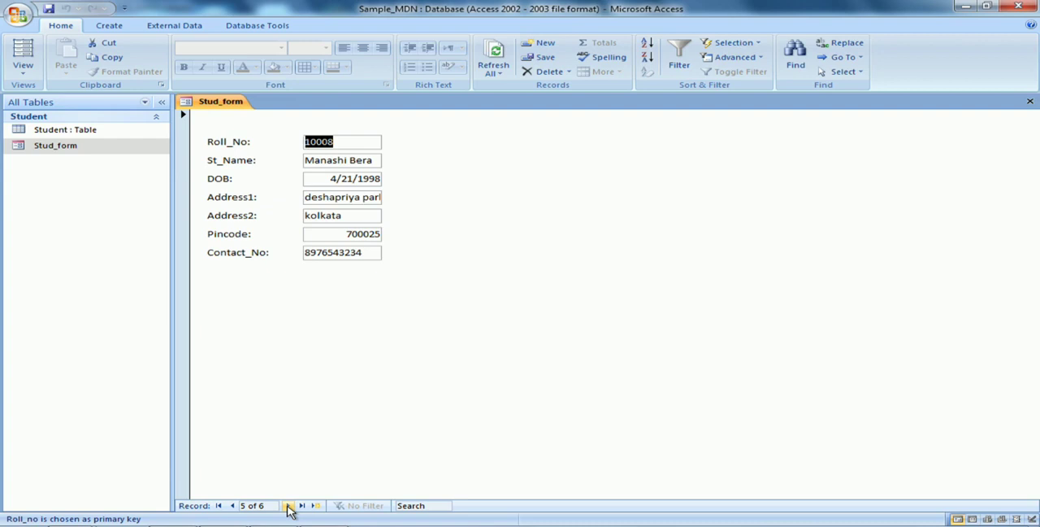
click(289, 506)
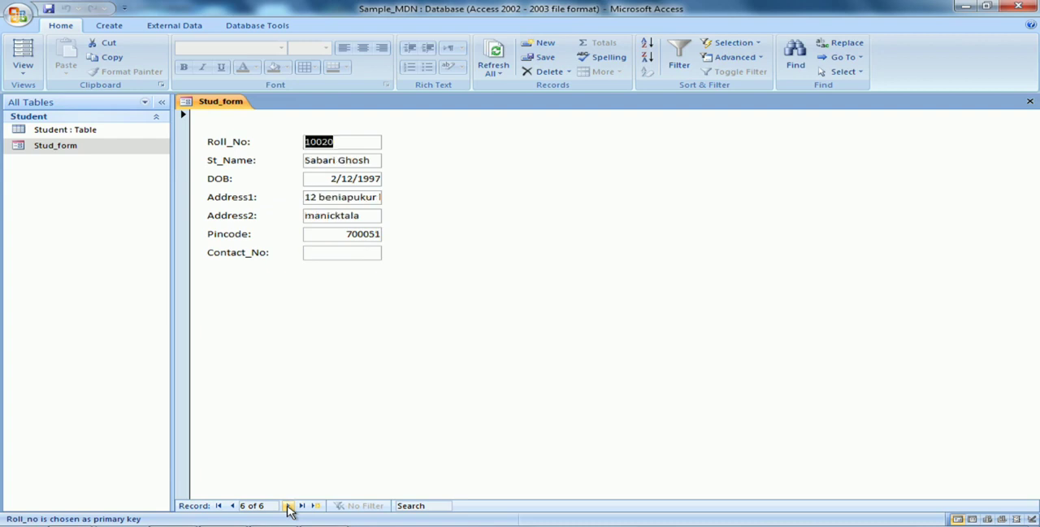
Page back one record at a time from the last student record to the first
click(231, 505)
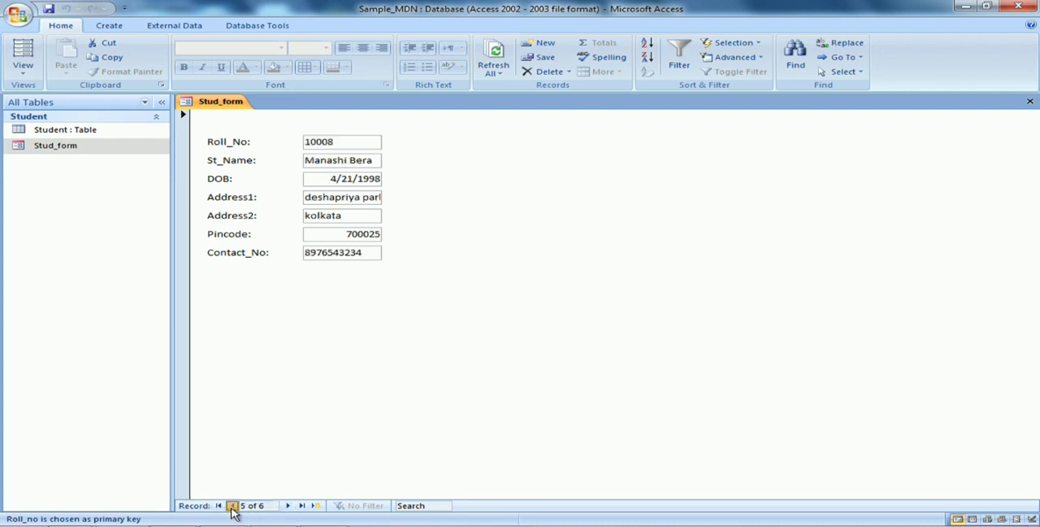
click(232, 506)
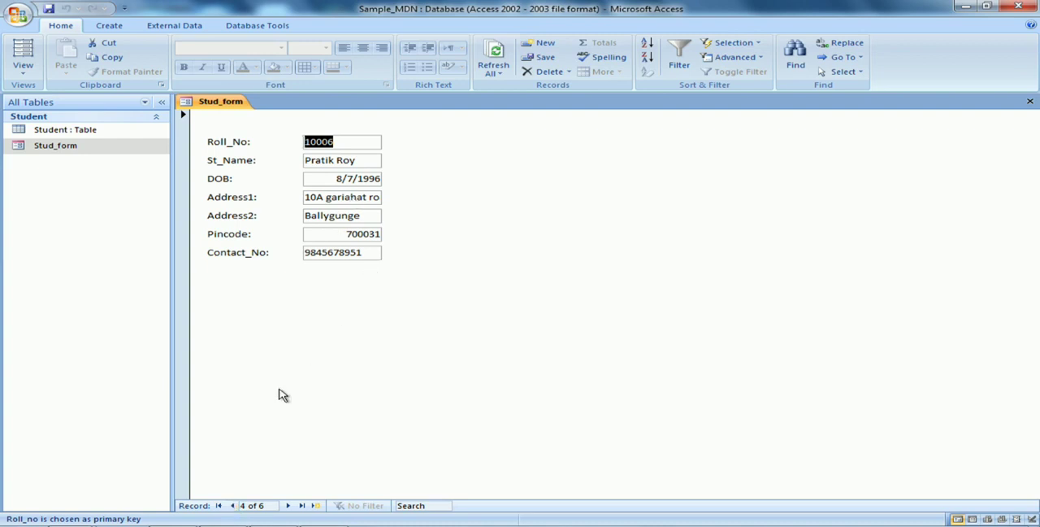
click(237, 506)
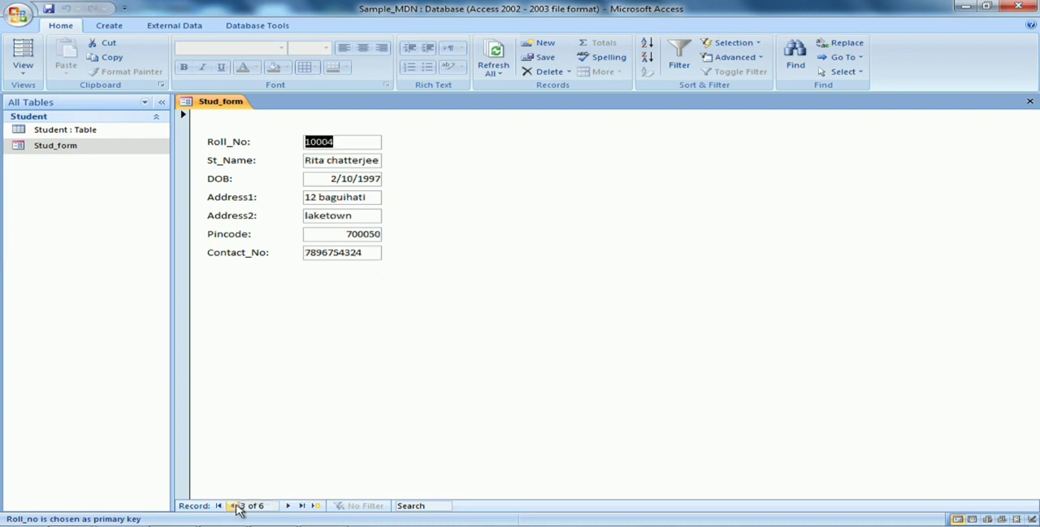
click(236, 505)
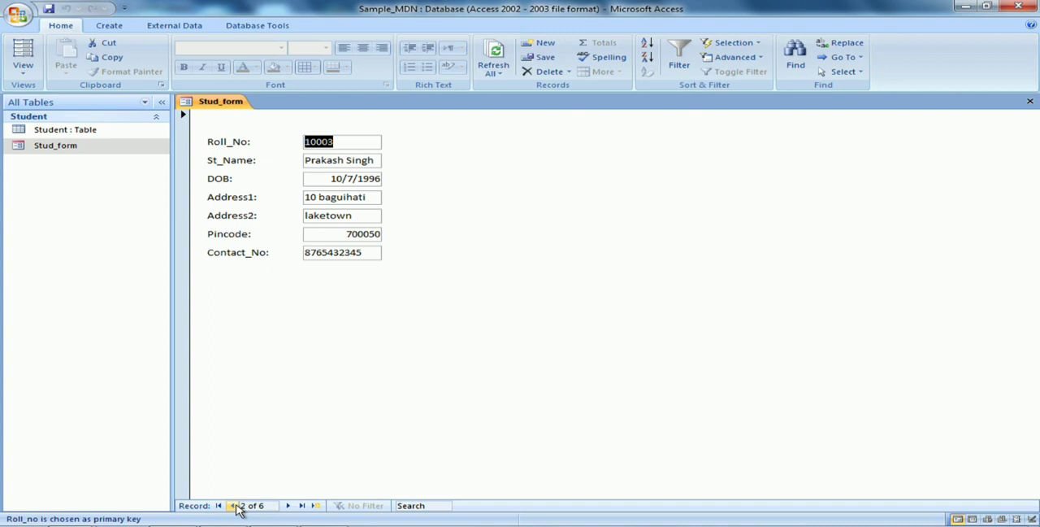
click(237, 506)
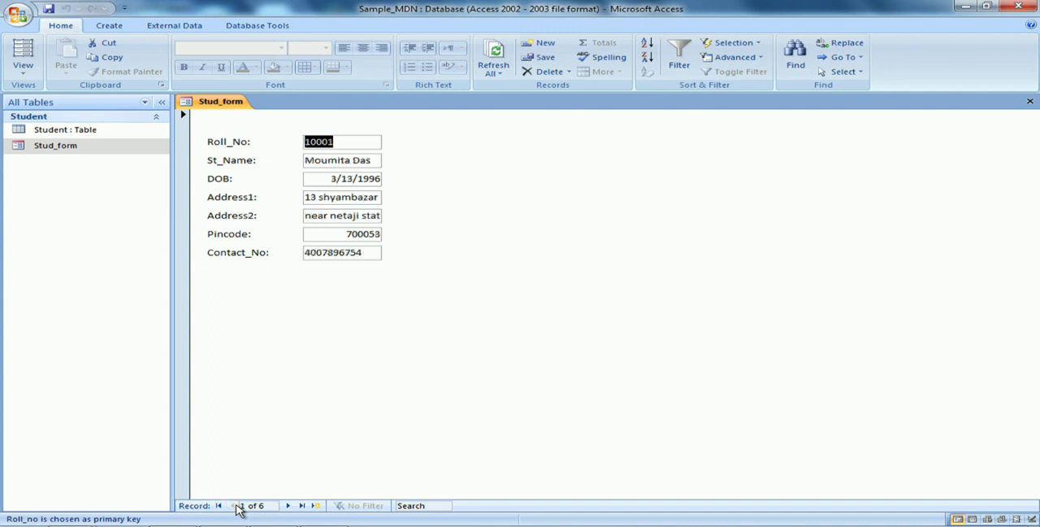
Page forward again to the fifth student record to check its fields, and close the form
click(288, 506)
click(288, 505)
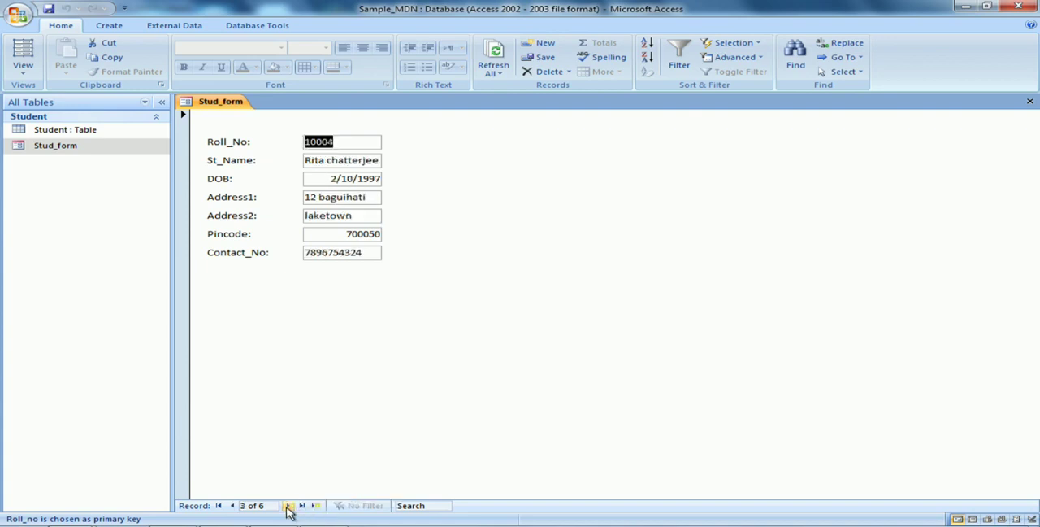
click(288, 506)
click(287, 505)
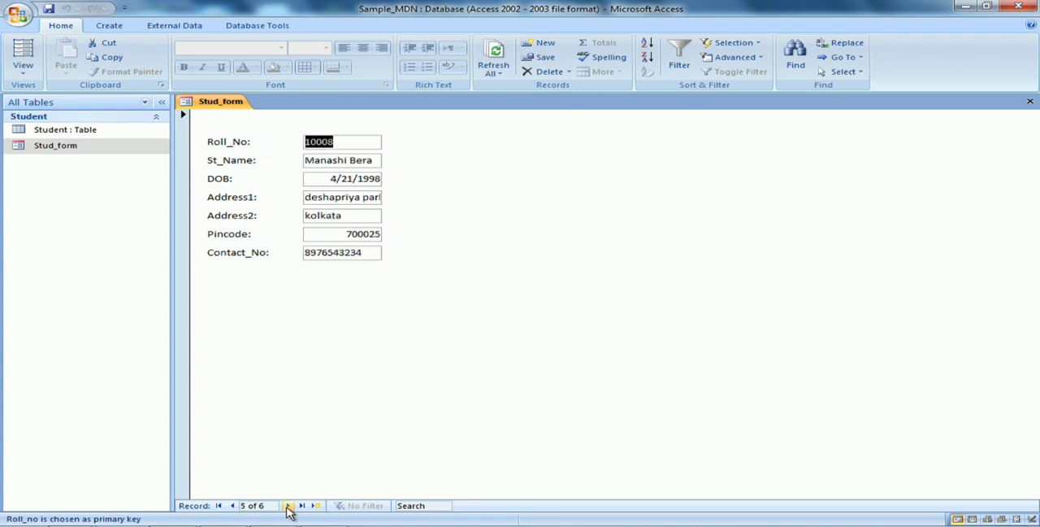
click(338, 149)
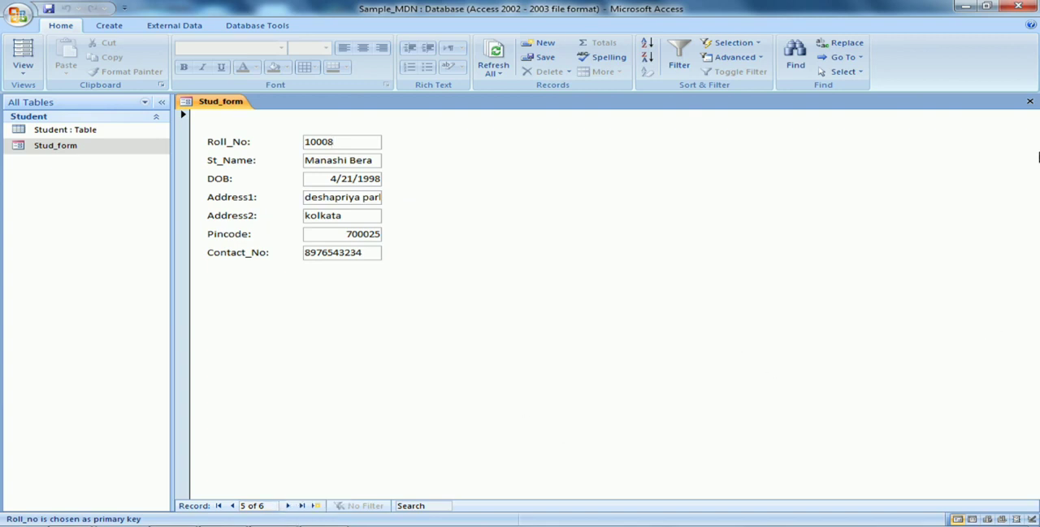
click(1029, 102)
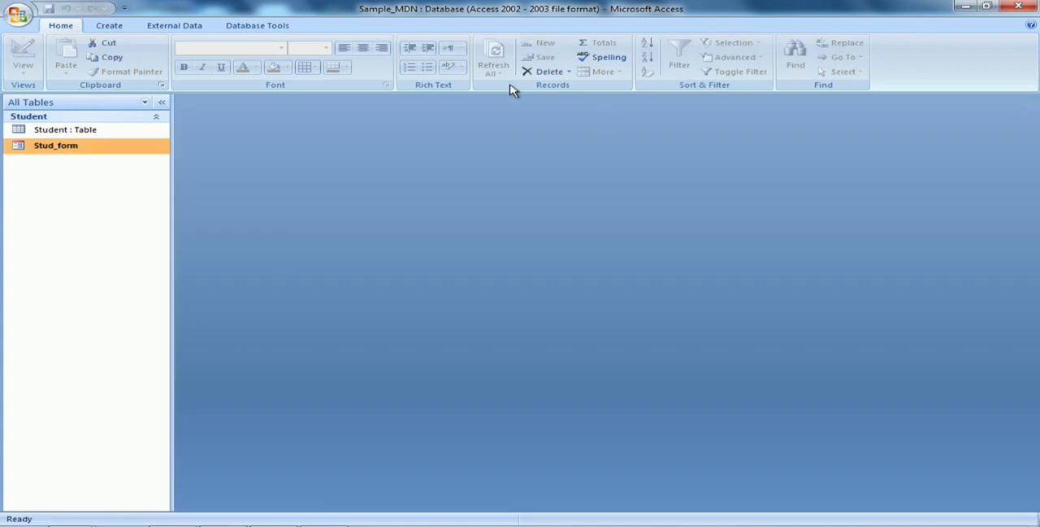
View Stud_form in Layout View, and close the Field List and the form
right_click(89, 152)
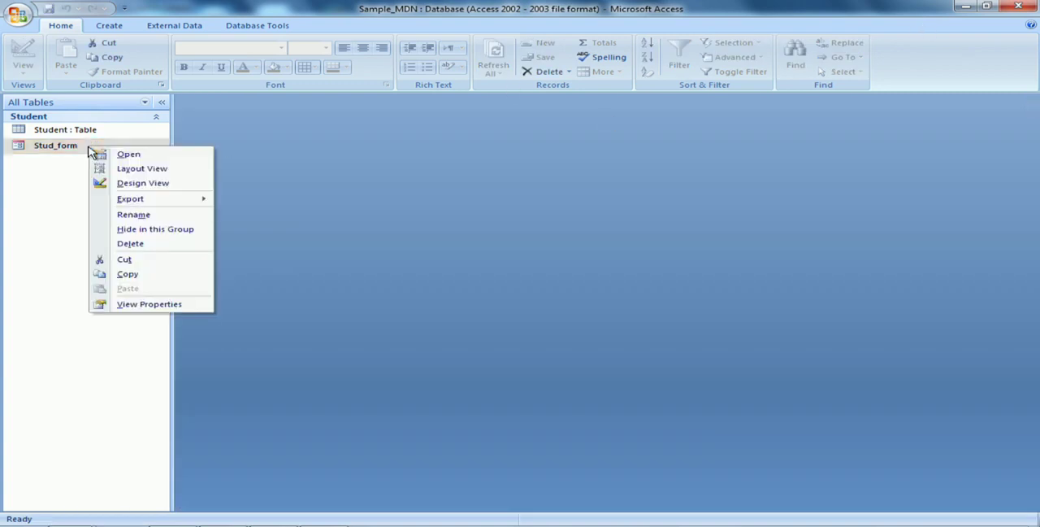
click(143, 169)
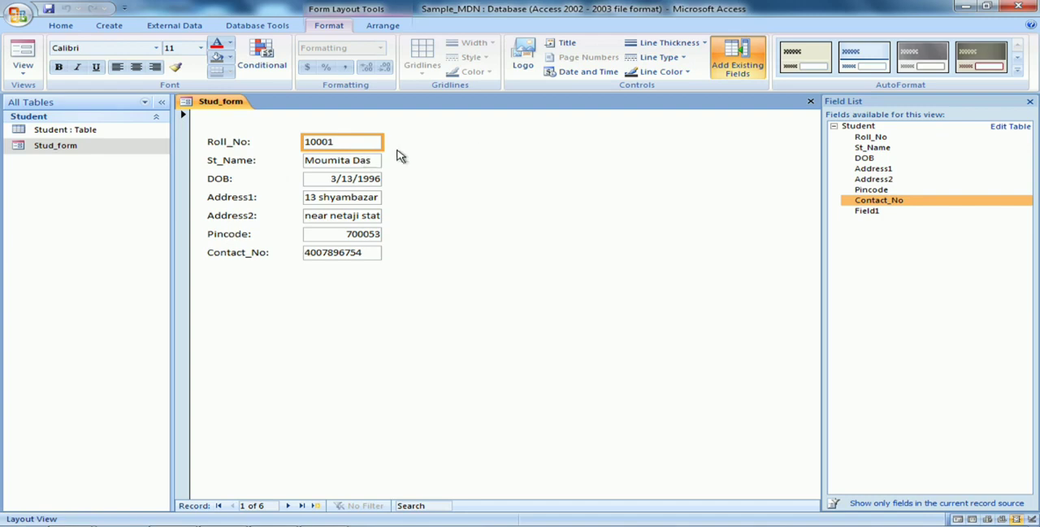
click(1030, 101)
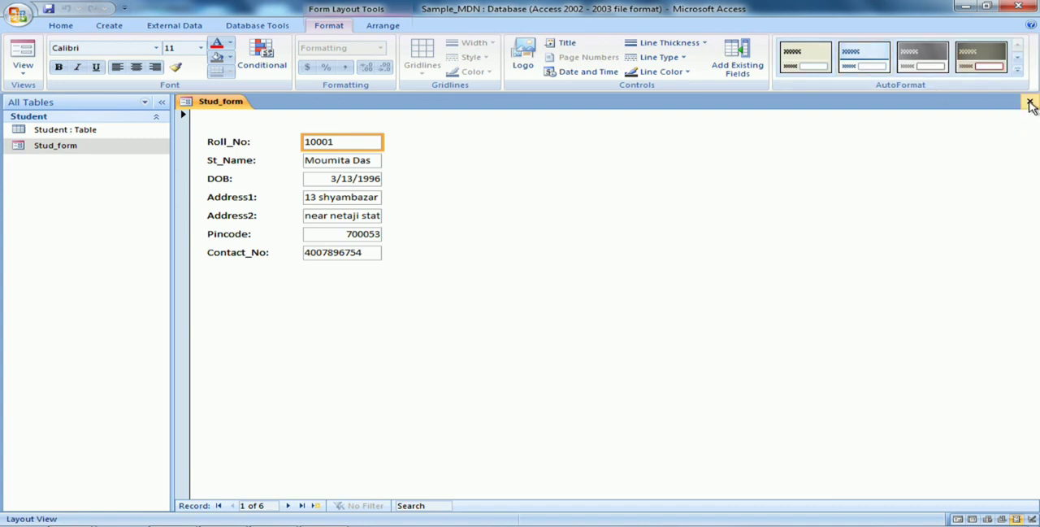
click(1030, 102)
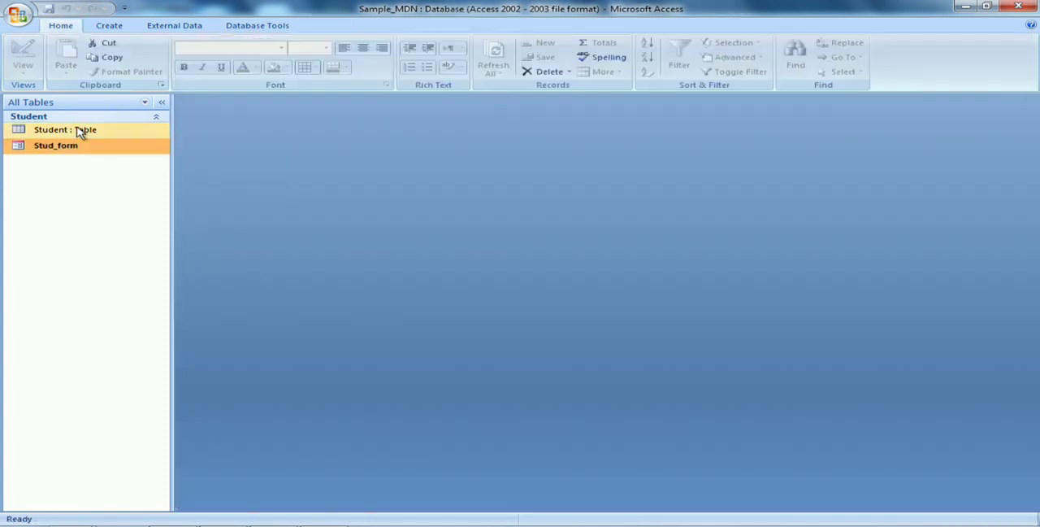
View Stud_form in Design View to examine its controls, and close the form
right_click(75, 153)
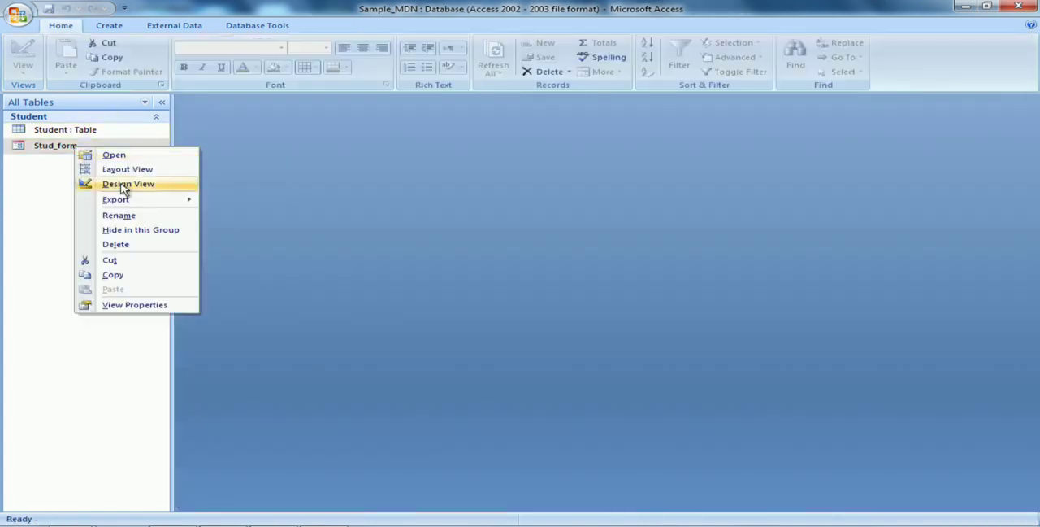
click(91, 187)
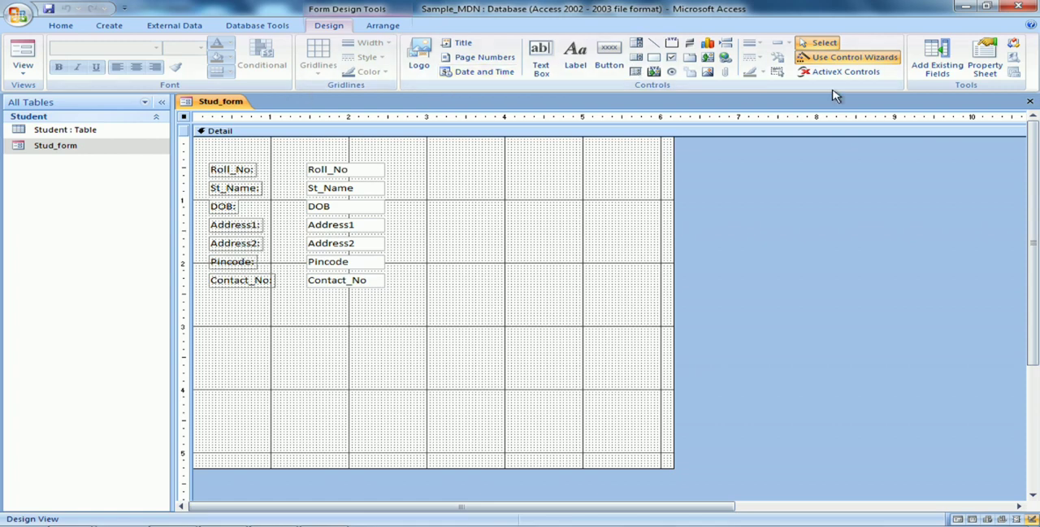
click(1030, 101)
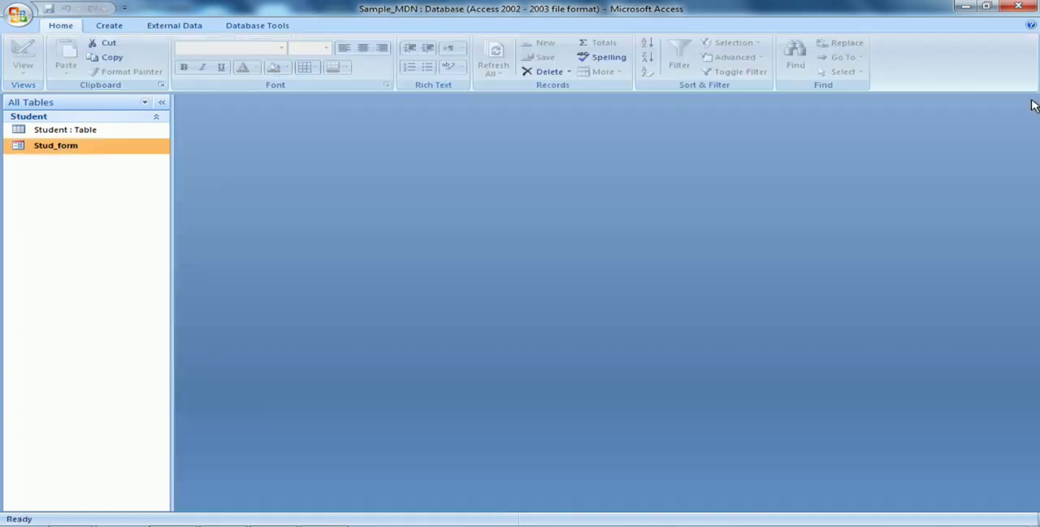
Open Stud_form in Design View for editing
click(110, 26)
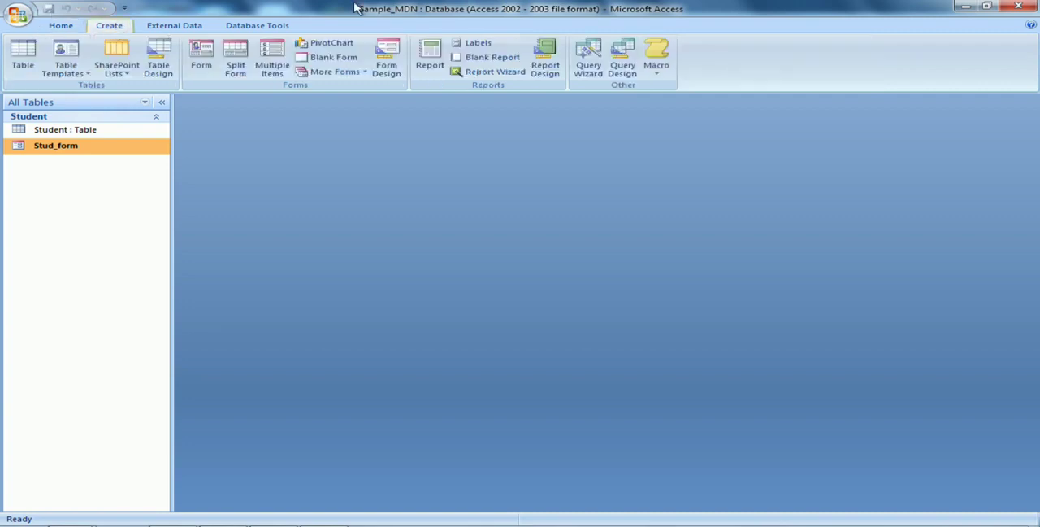
right_click(98, 152)
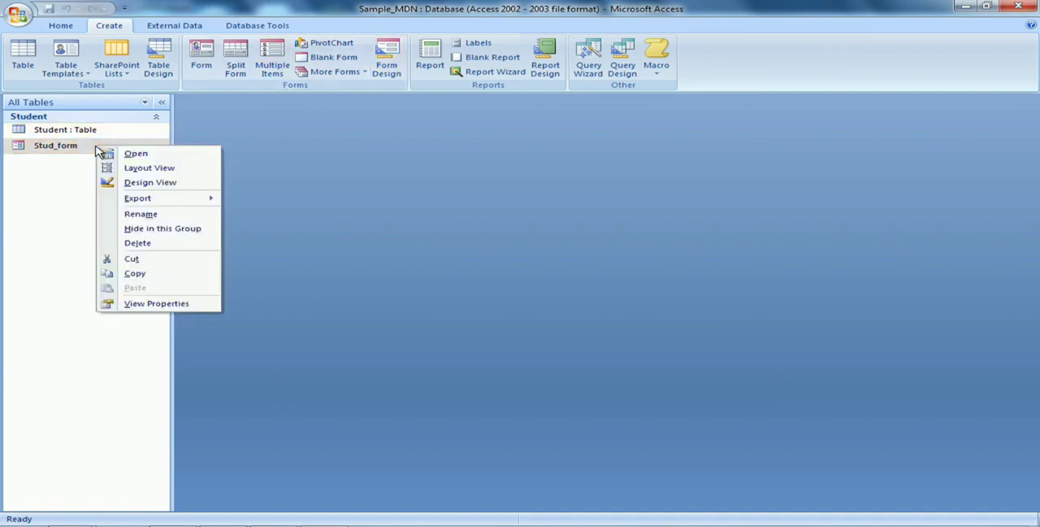
click(145, 185)
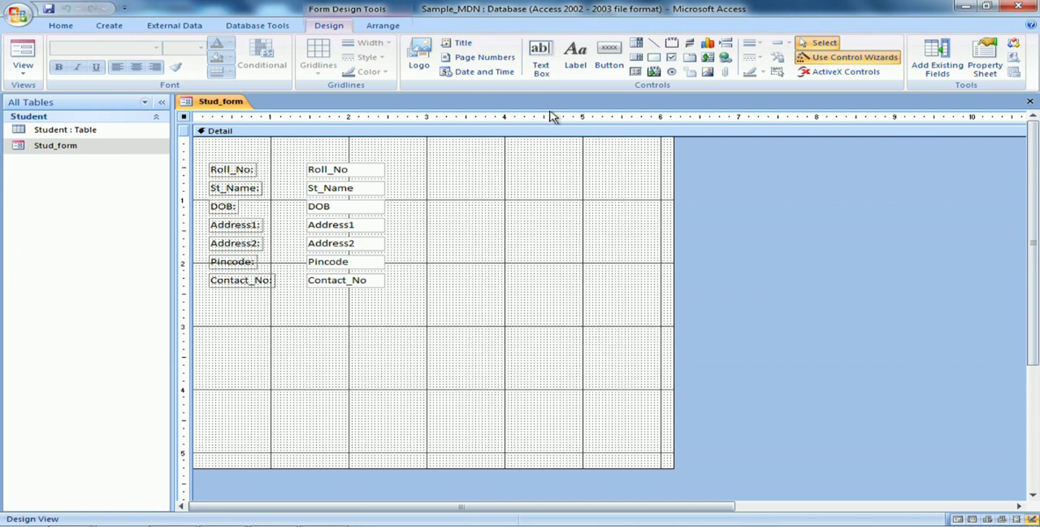
Add a command button below the Contact_No field that performs the Find Next record navigation action and shows the text Find Next
click(611, 57)
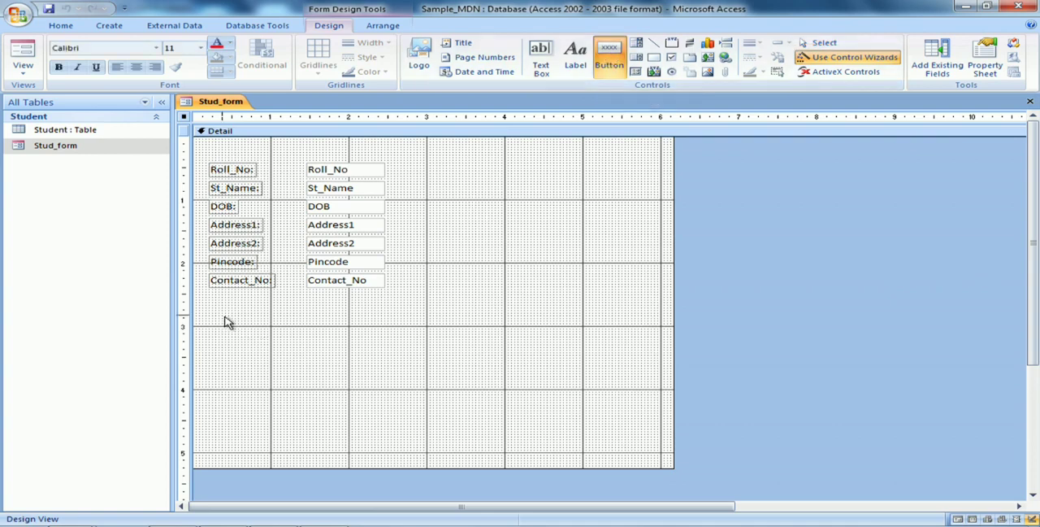
drag(223, 316, 298, 341)
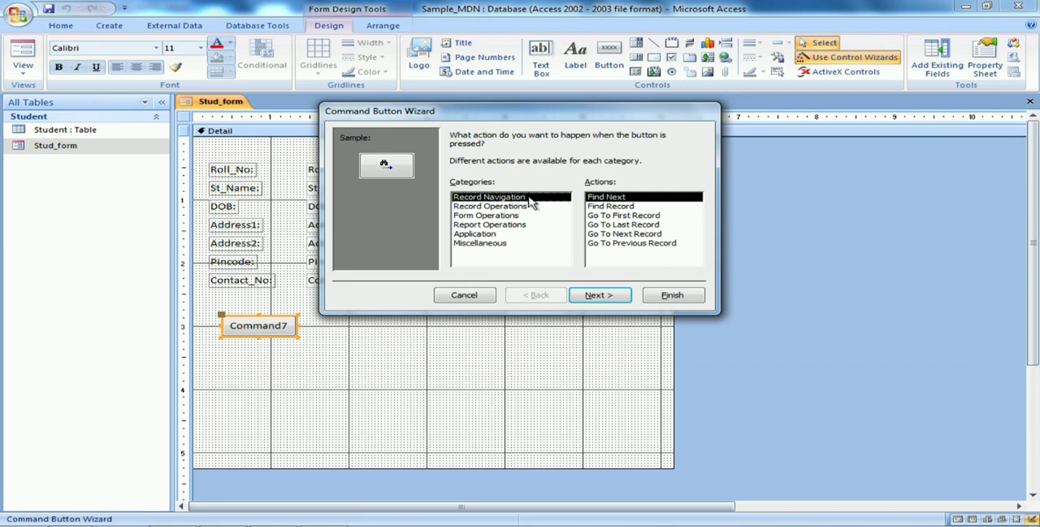
click(602, 298)
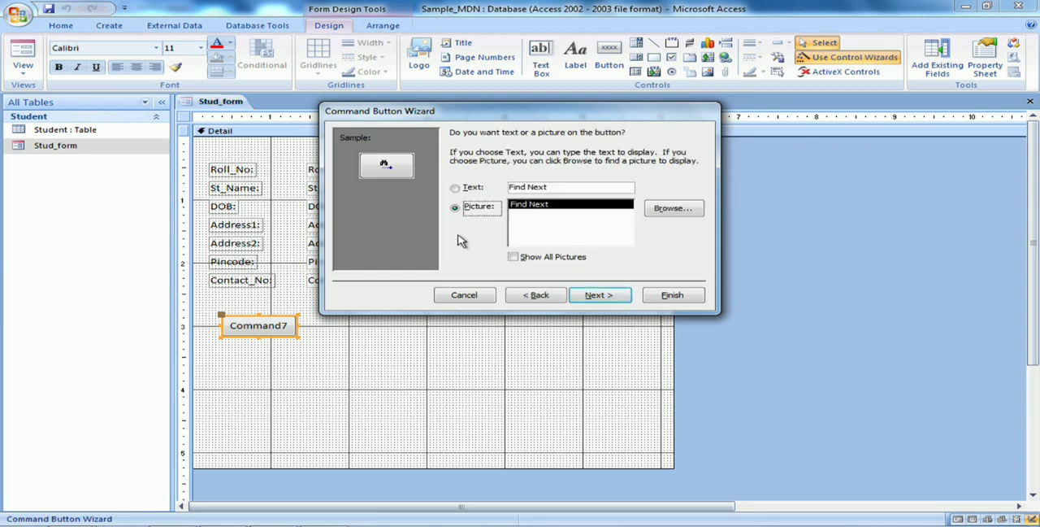
click(455, 188)
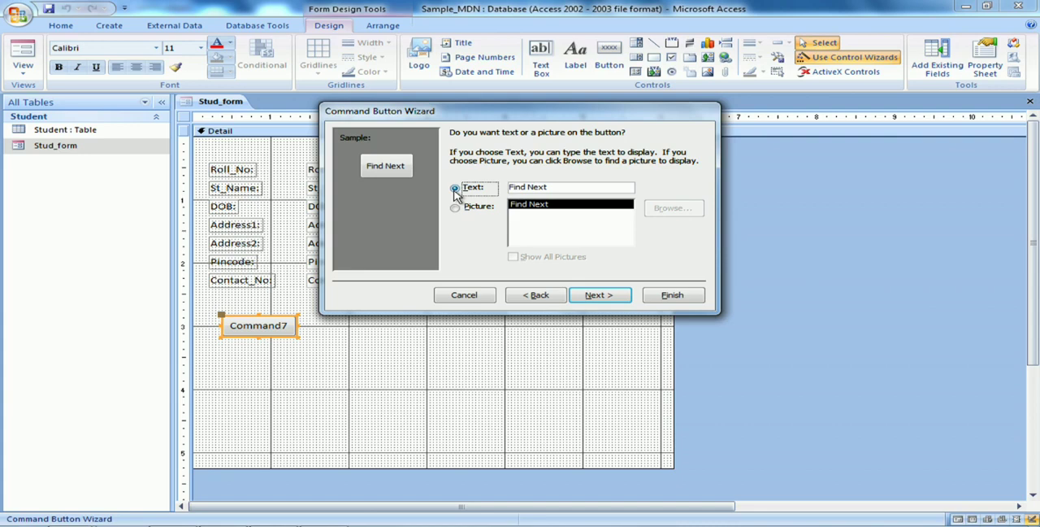
click(599, 297)
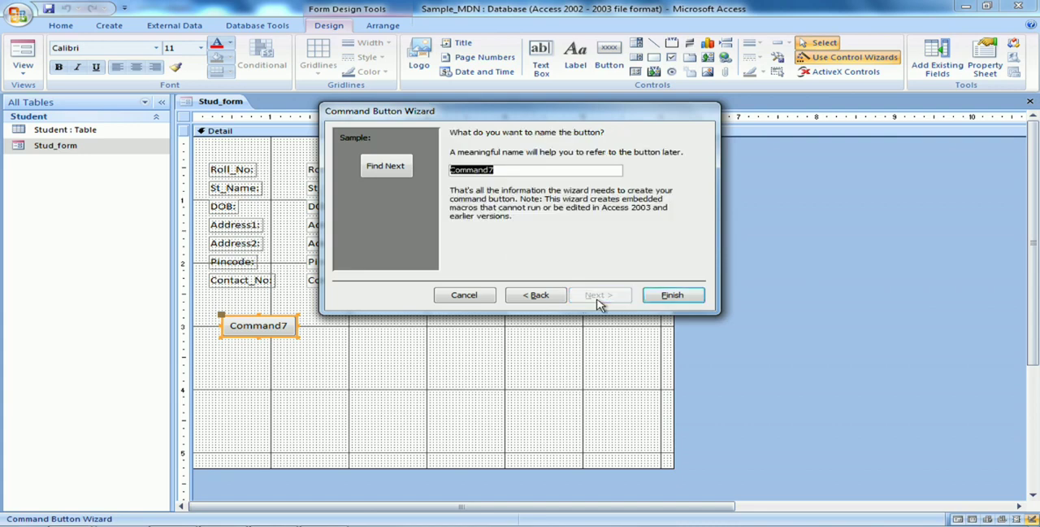
click(690, 299)
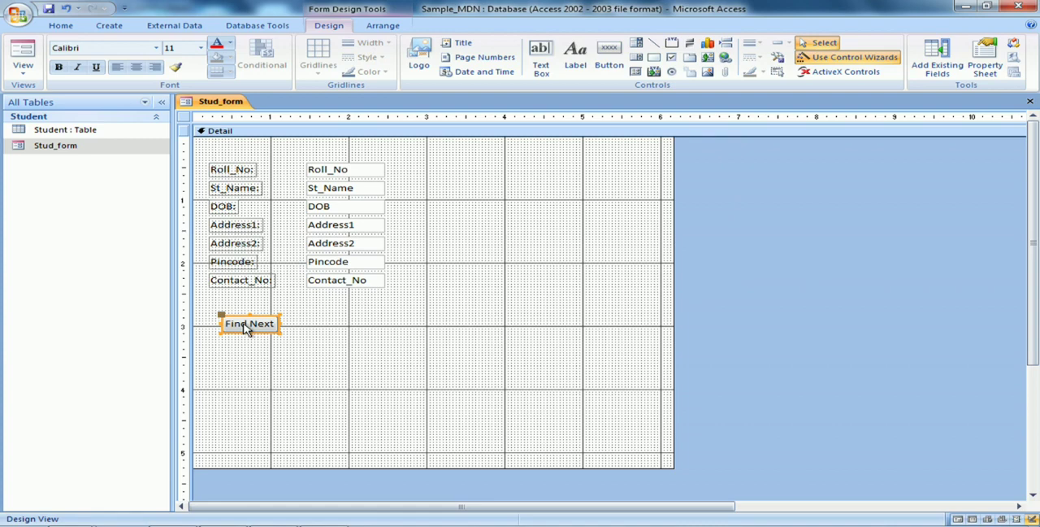
Delete the Find Next button from the form
right_click(247, 327)
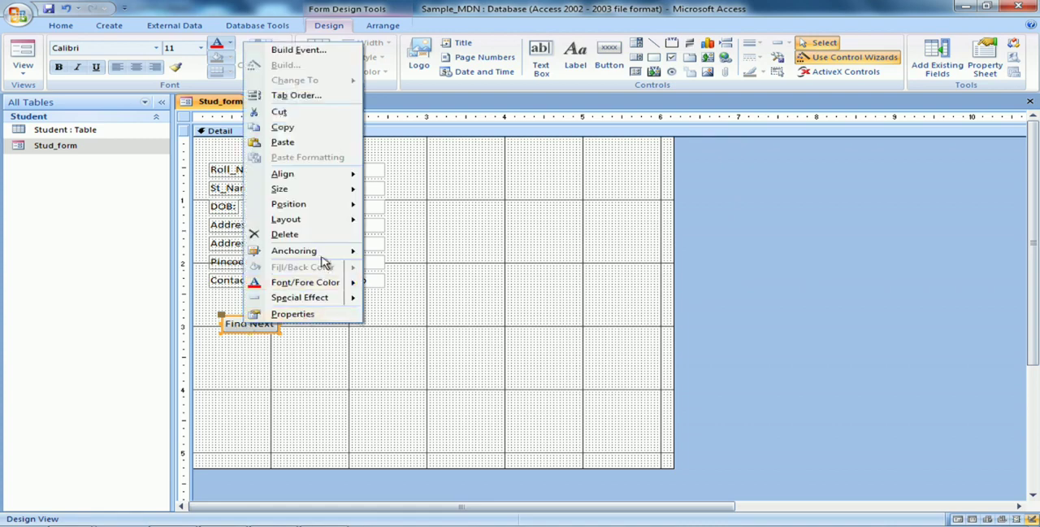
click(308, 241)
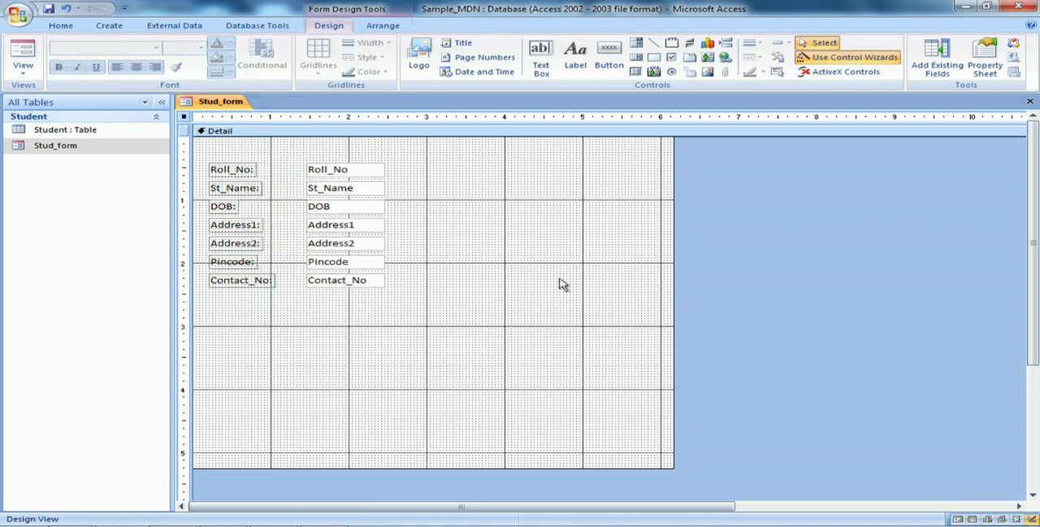
Add a command button below the Contact_No label that performs the Go To Next Record navigation action and shows the text Next Record
click(609, 53)
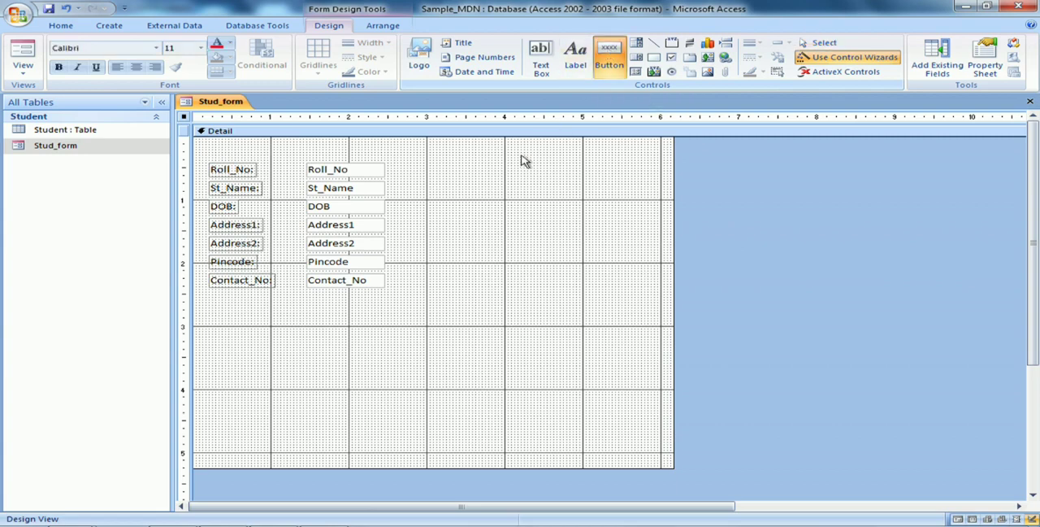
drag(212, 313, 295, 346)
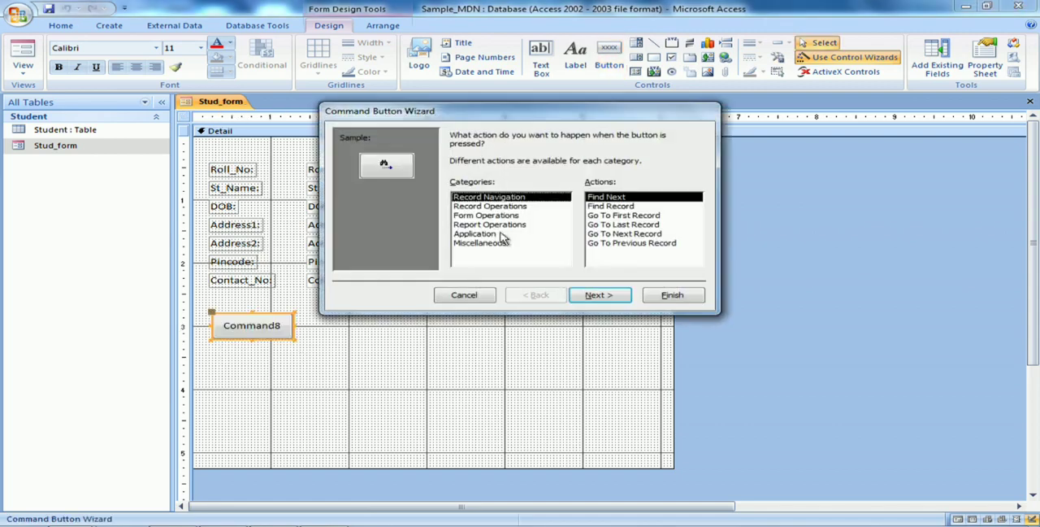
click(631, 233)
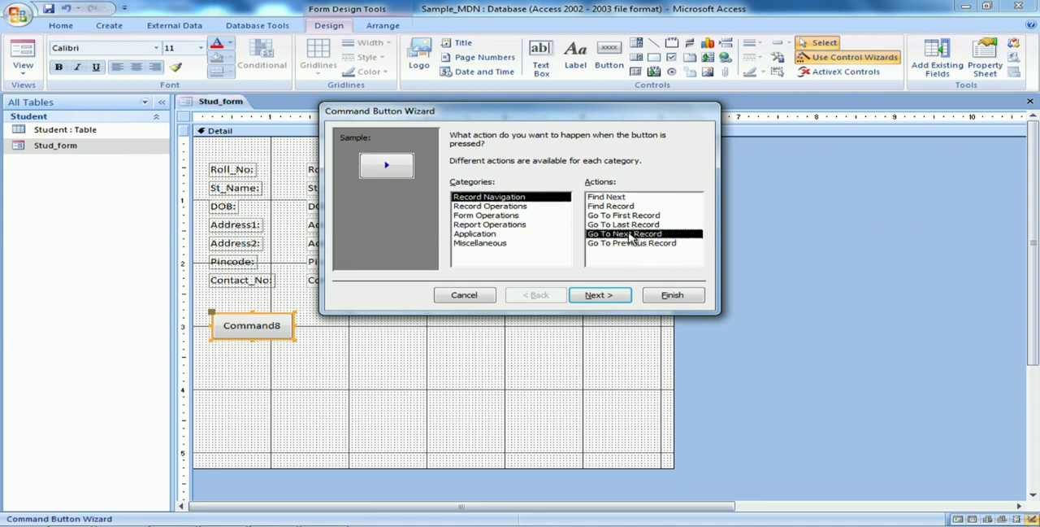
click(600, 296)
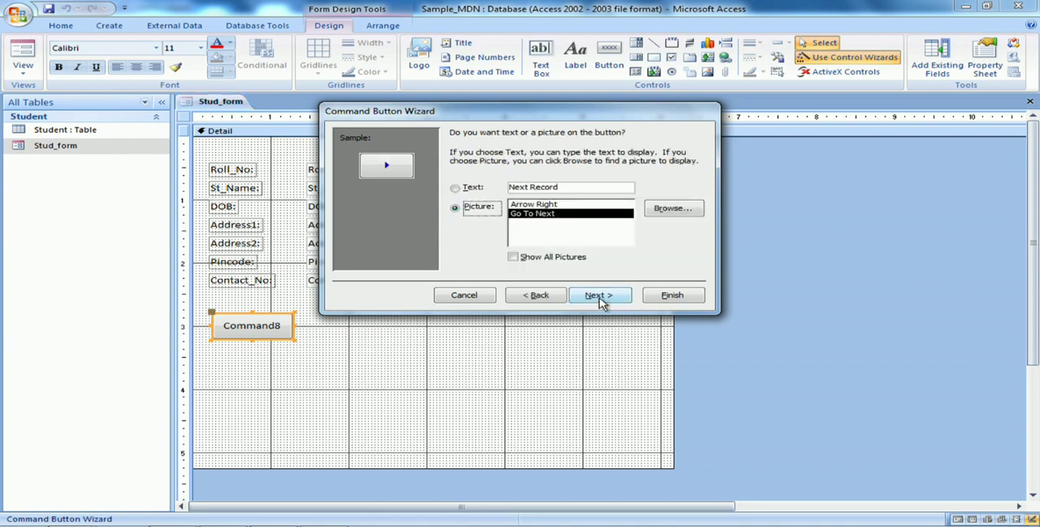
click(456, 190)
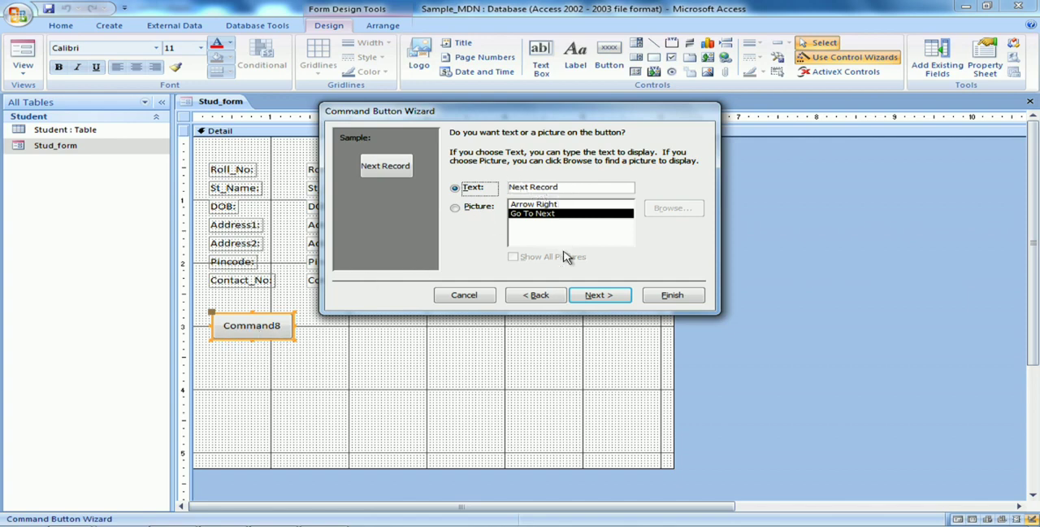
click(598, 297)
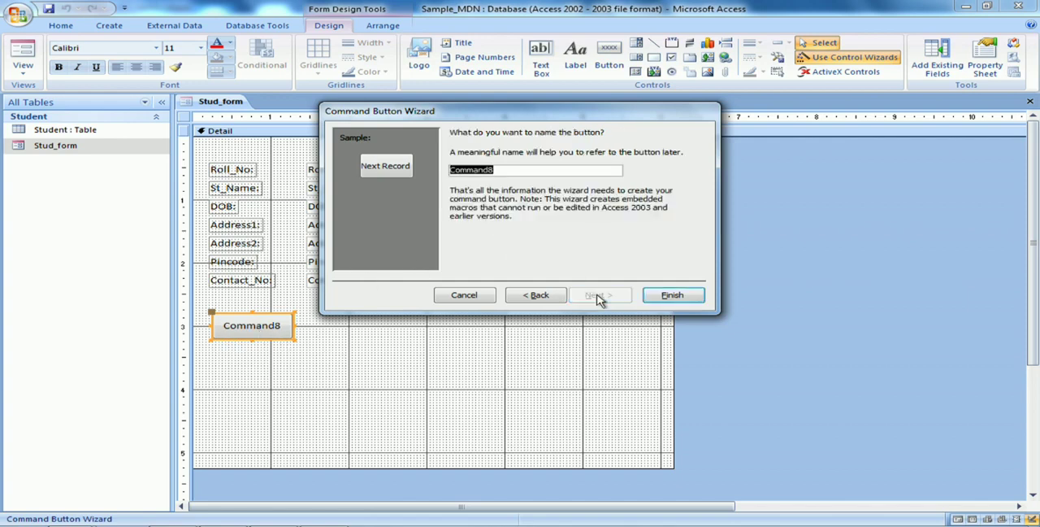
click(674, 296)
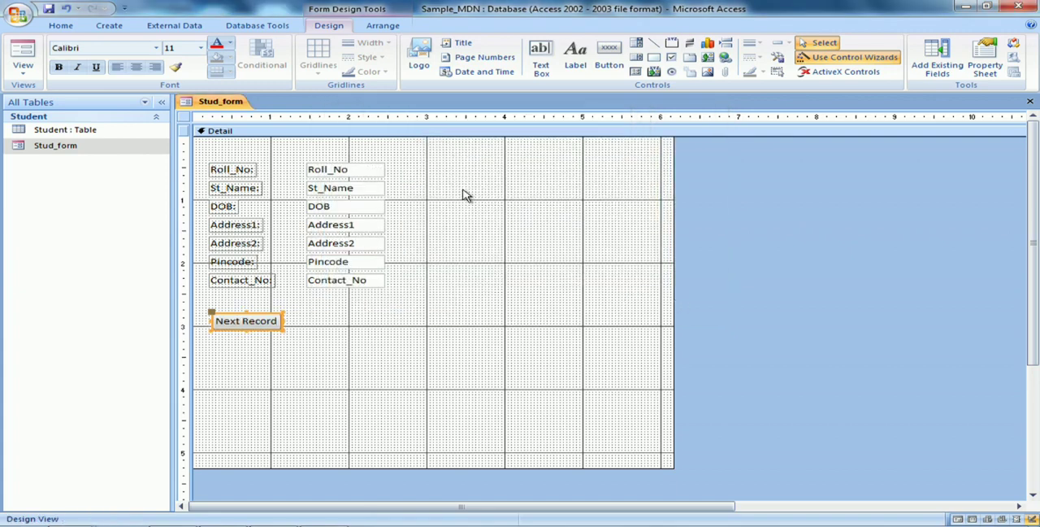
Add a command button beside Next Record that performs the Go To Previous Record navigation action and shows the text Previous Record
click(615, 59)
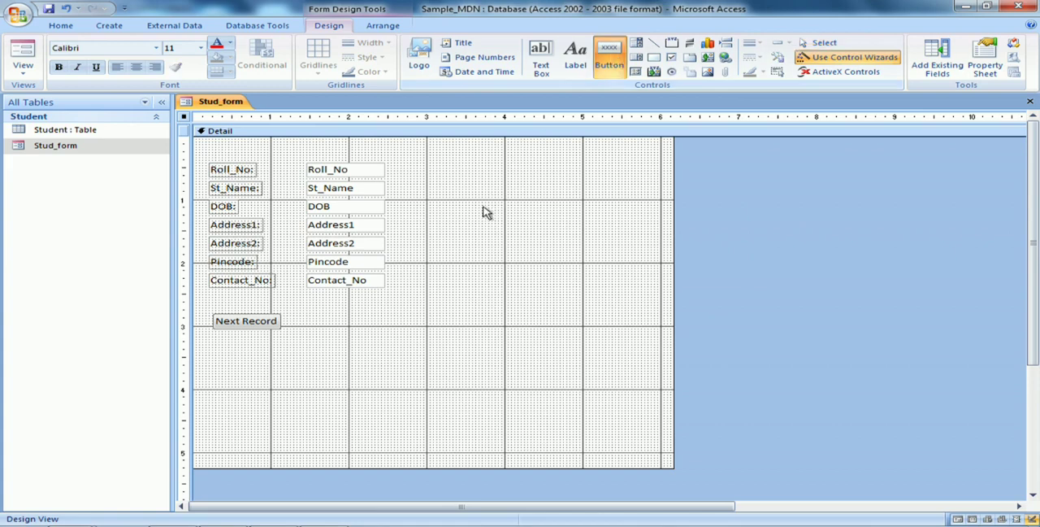
drag(310, 316, 385, 331)
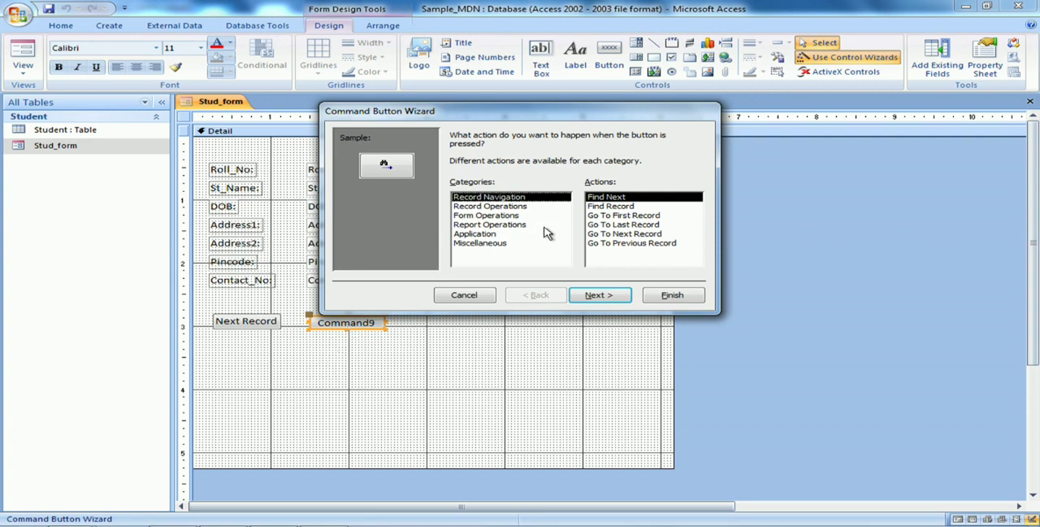
click(613, 245)
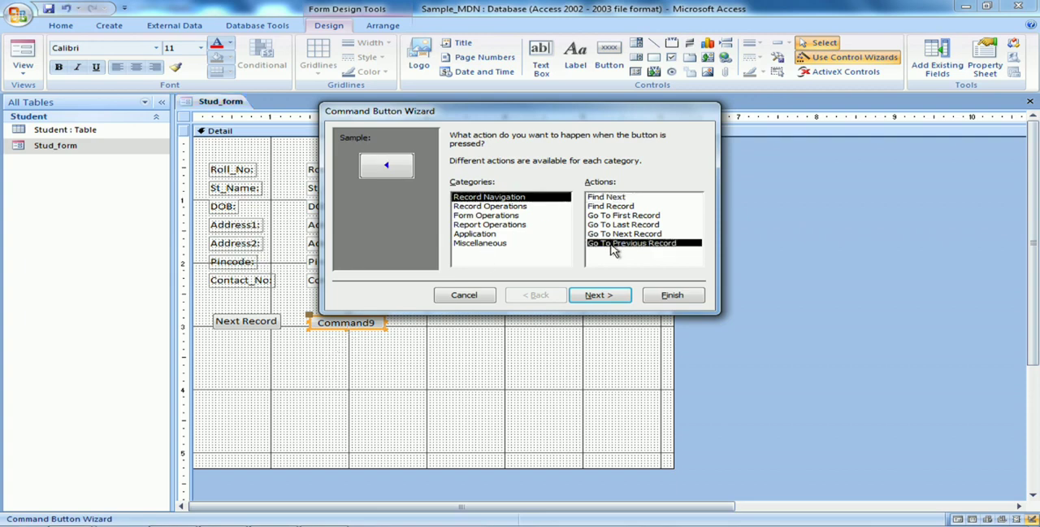
click(600, 294)
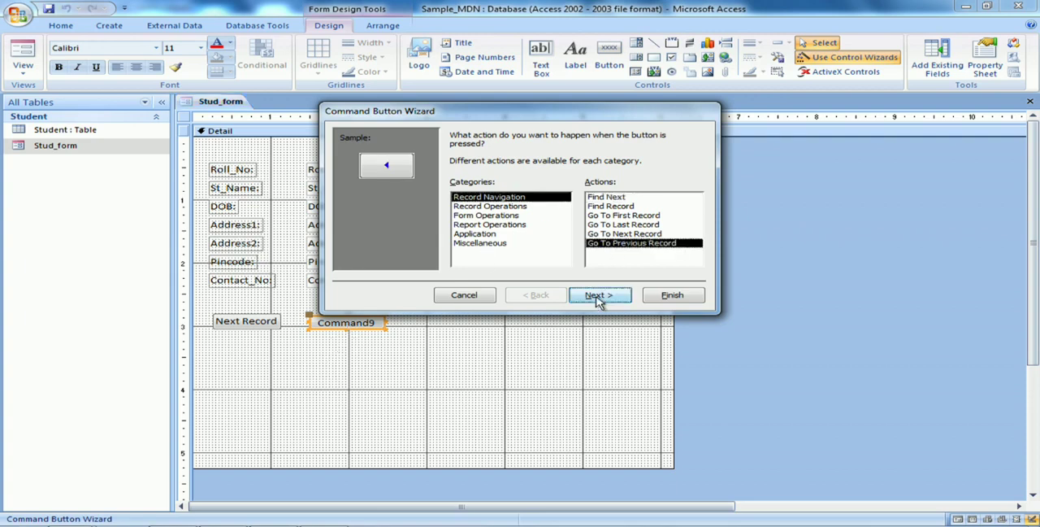
click(455, 188)
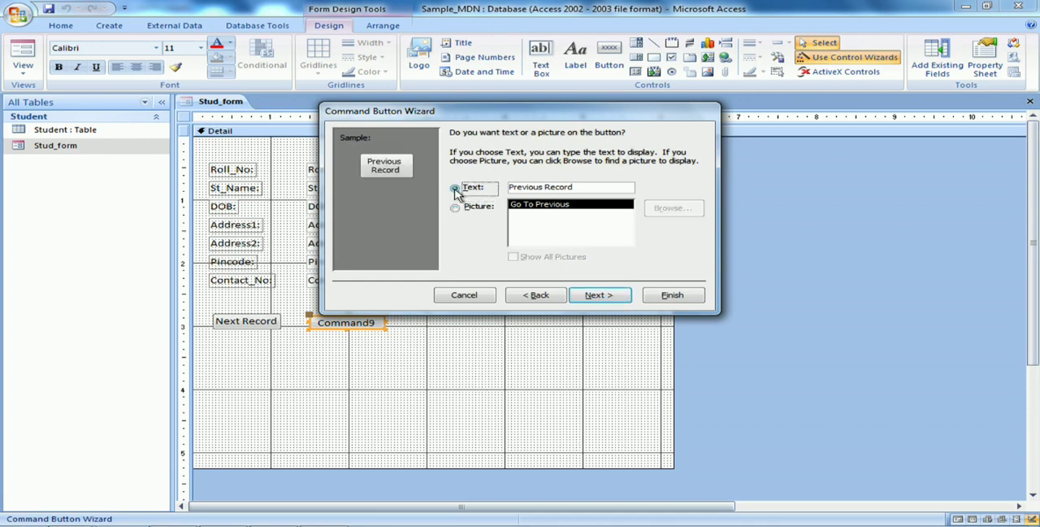
click(599, 295)
click(671, 295)
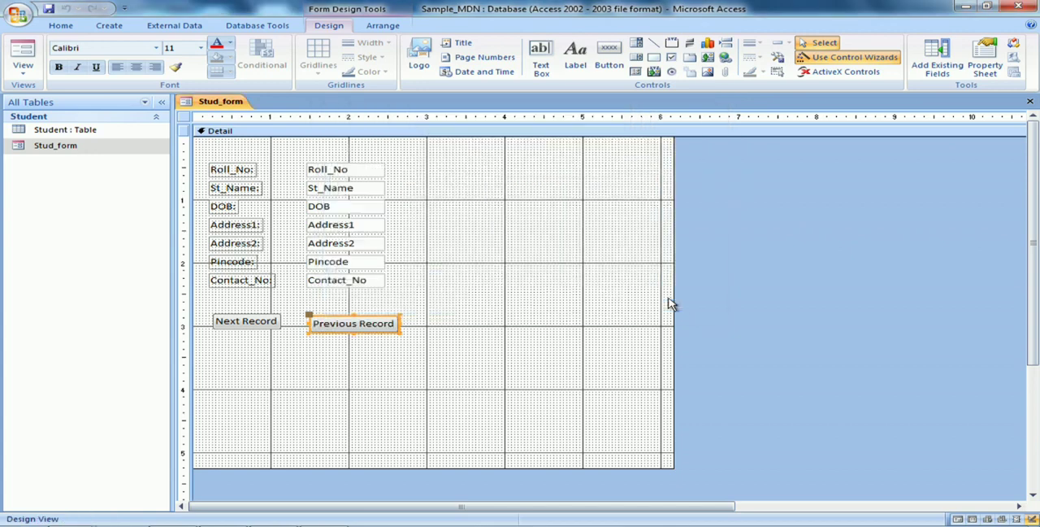
Move the Previous Record button up slightly and adjust the heights of both navigation buttons so they line up in one row
click(360, 314)
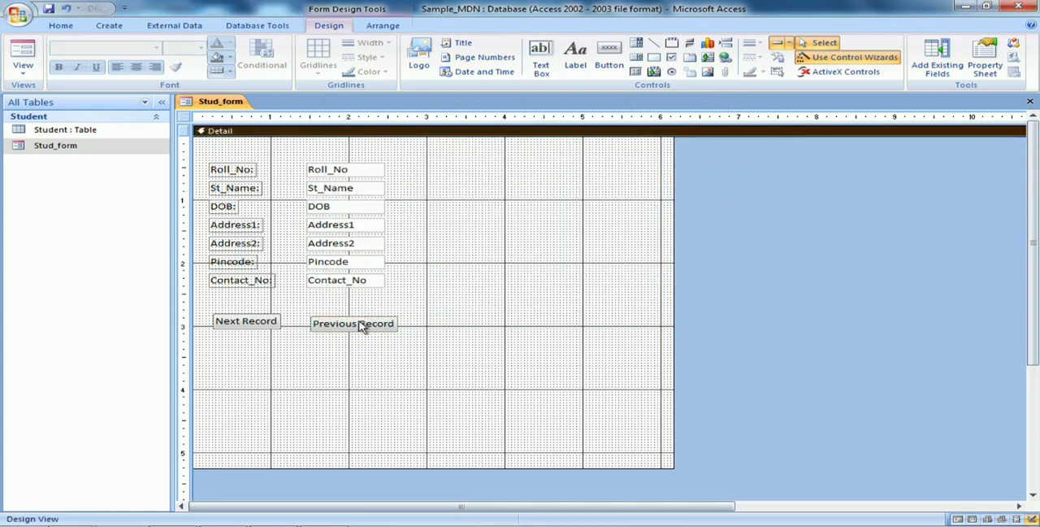
click(362, 326)
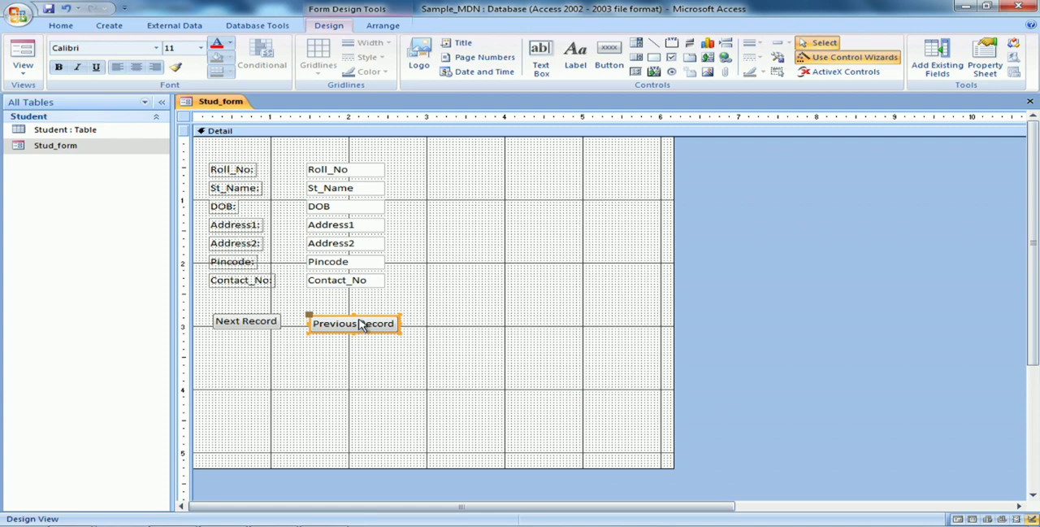
drag(363, 322, 360, 311)
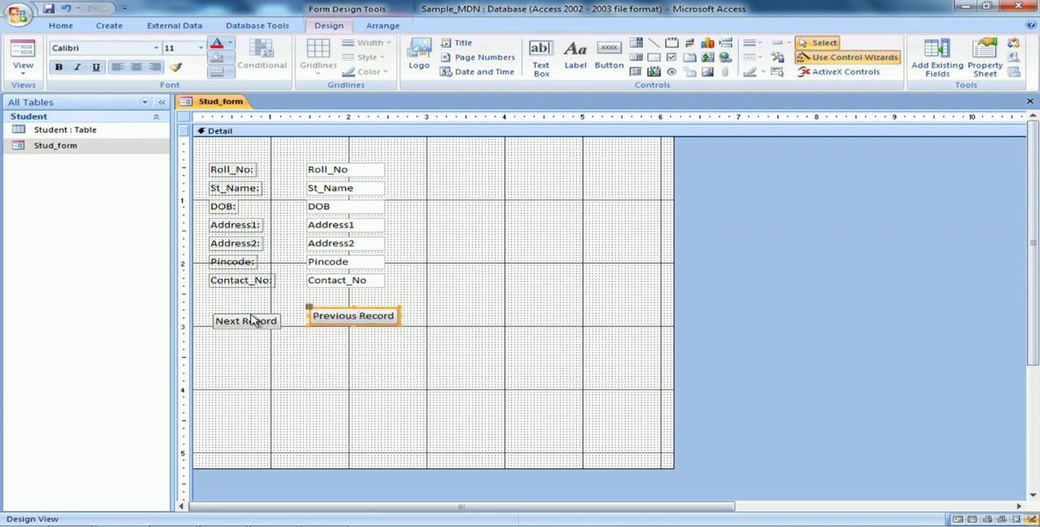
click(252, 322)
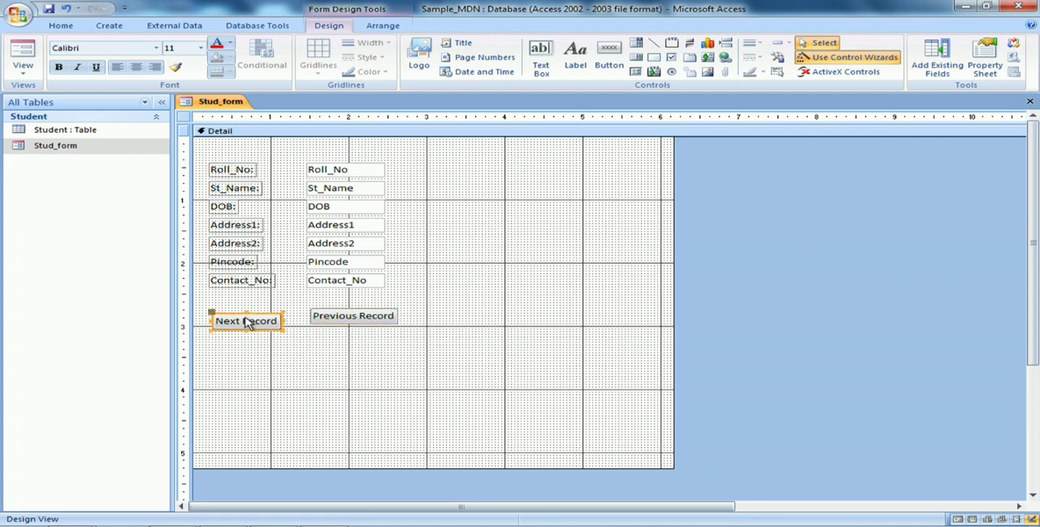
mouse_move(254, 319)
mouse_down()
mouse_move(254, 310)
mouse_move(250, 333)
mouse_up()
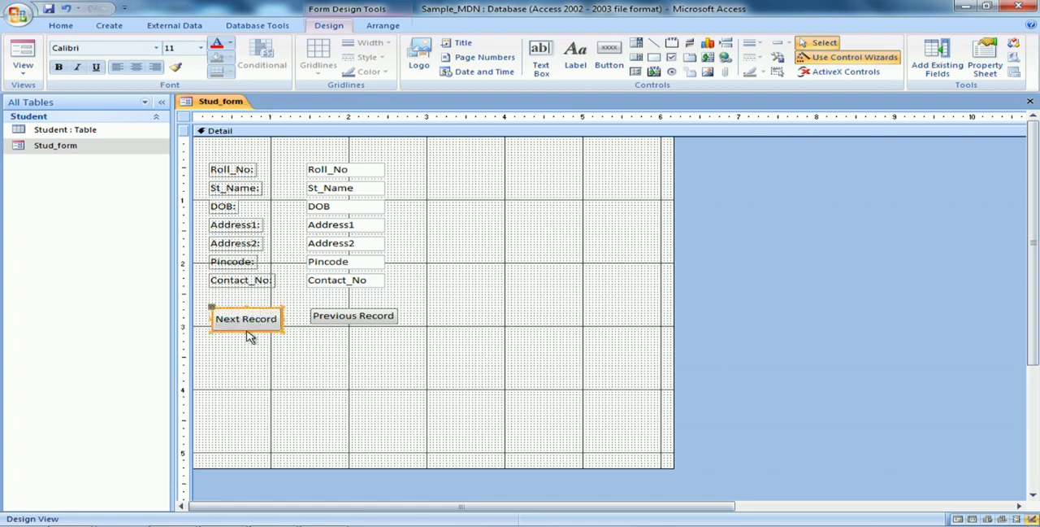
click(348, 322)
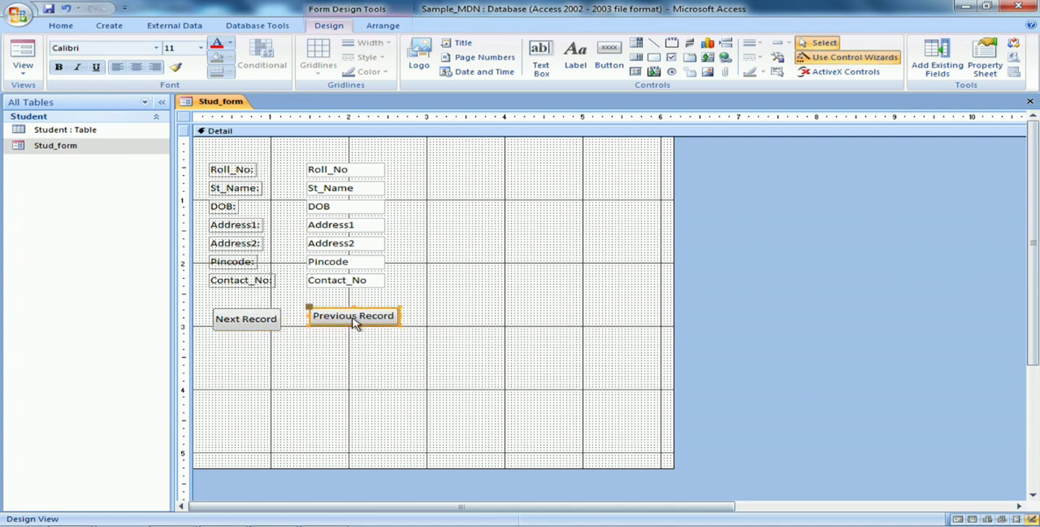
drag(354, 325, 355, 330)
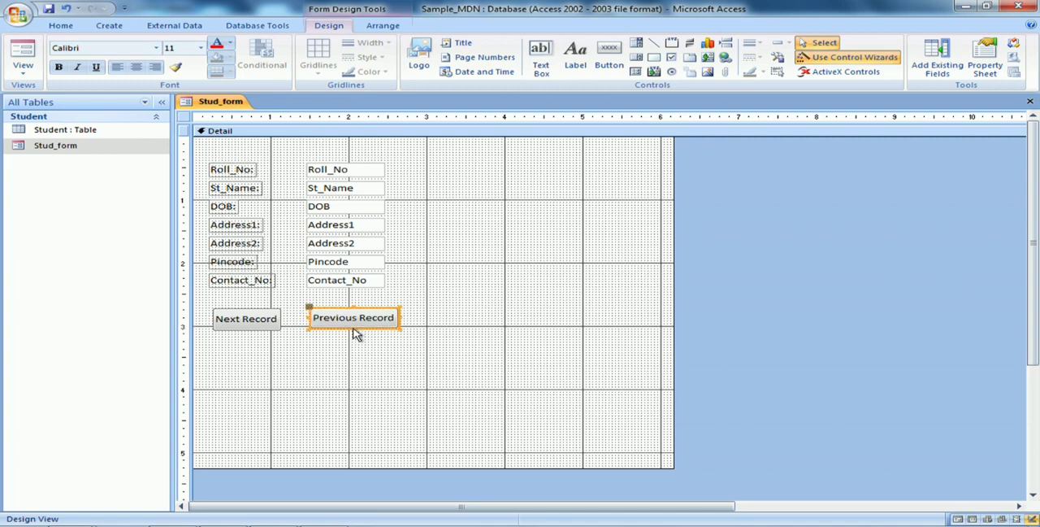
click(421, 347)
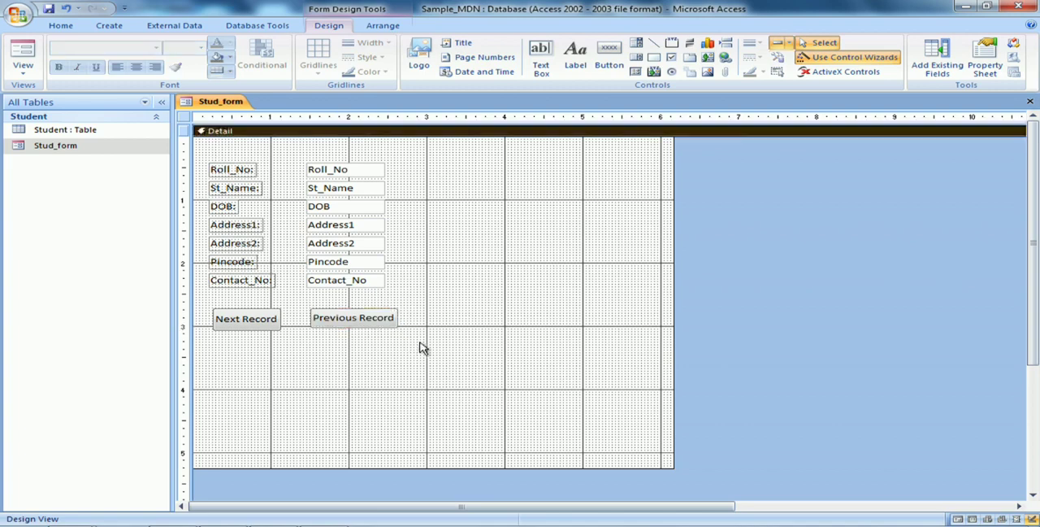
click(250, 322)
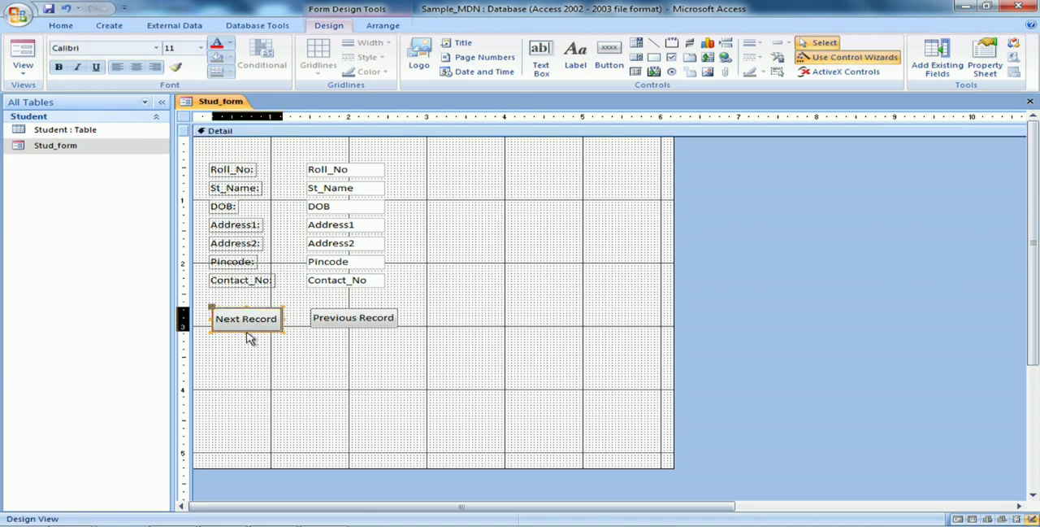
click(256, 354)
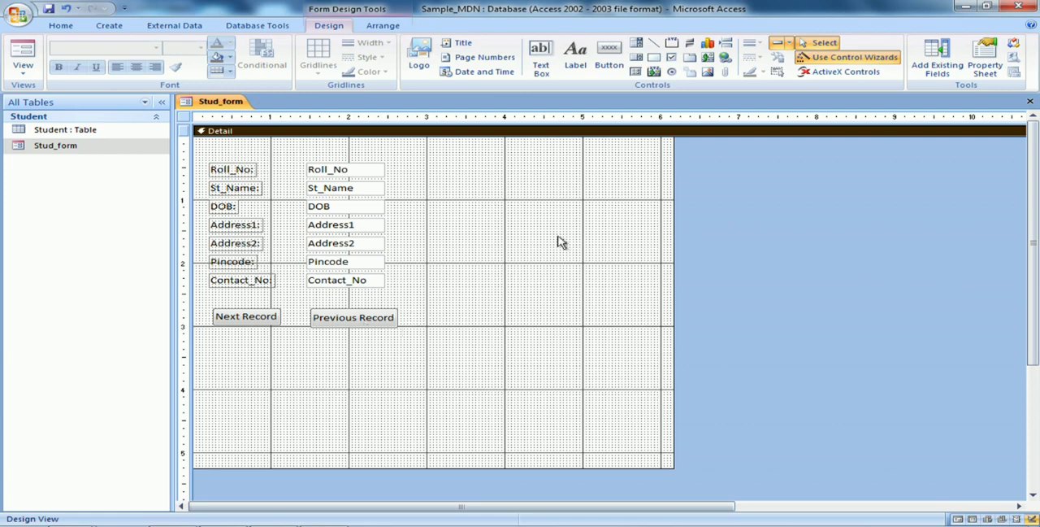
Close Stud_form with its design changes saved, and reopen it in Form View
click(1030, 102)
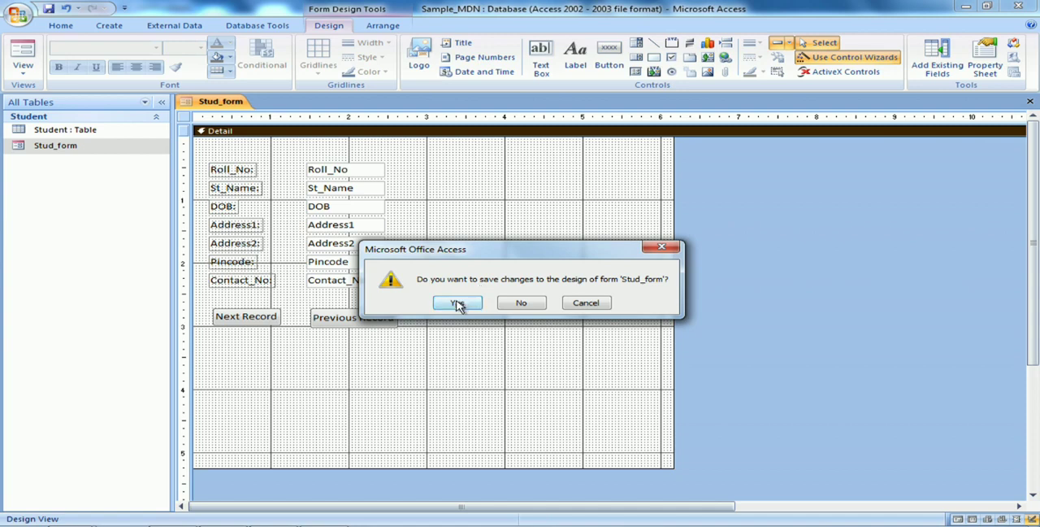
click(458, 303)
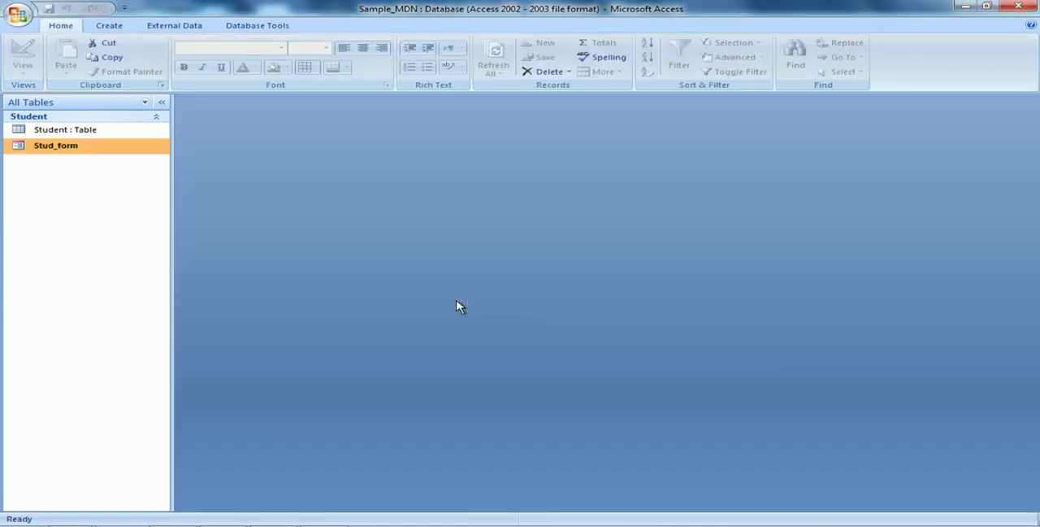
double_click(89, 156)
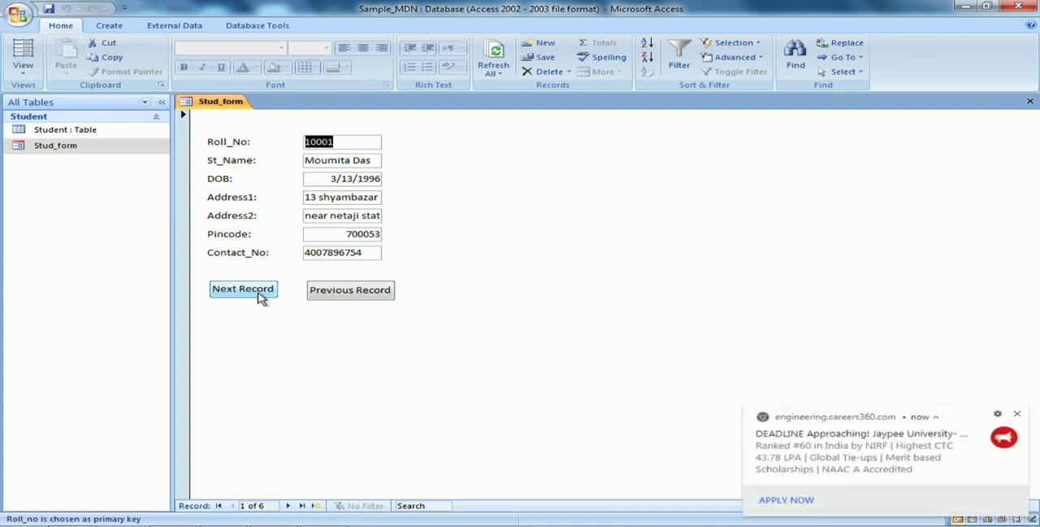
Test the form's Next Record button by advancing from the first student record through the last one to the blank record
click(260, 298)
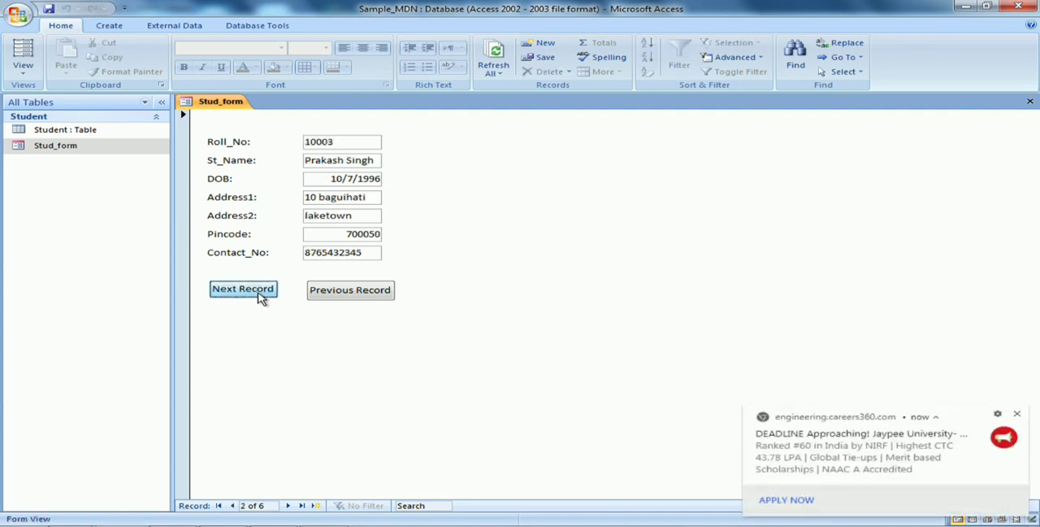
click(1017, 415)
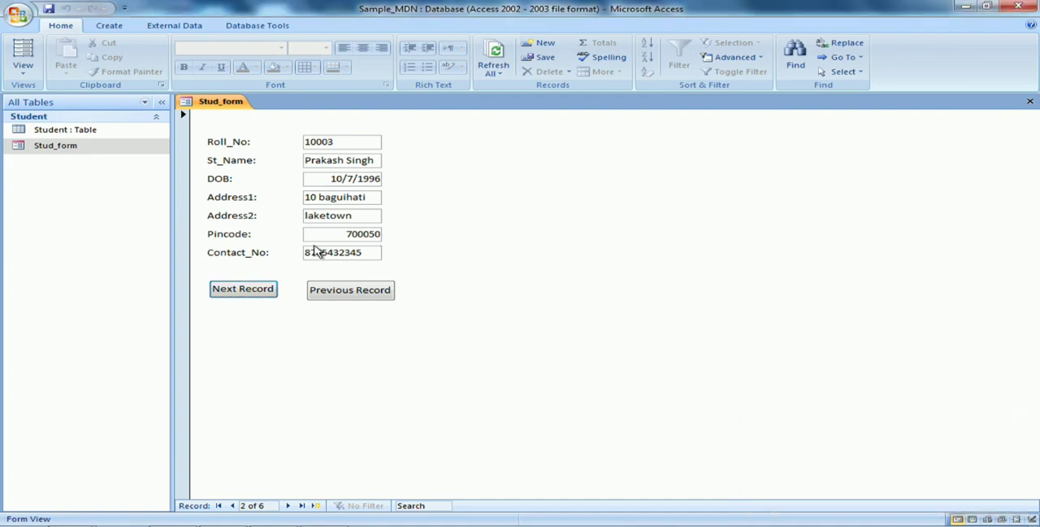
click(254, 290)
click(254, 289)
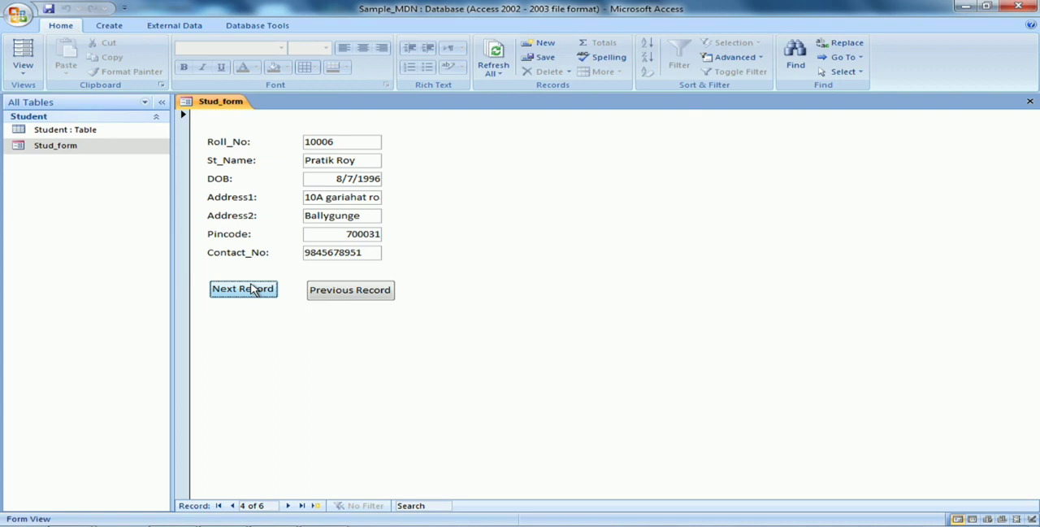
click(254, 289)
click(254, 289)
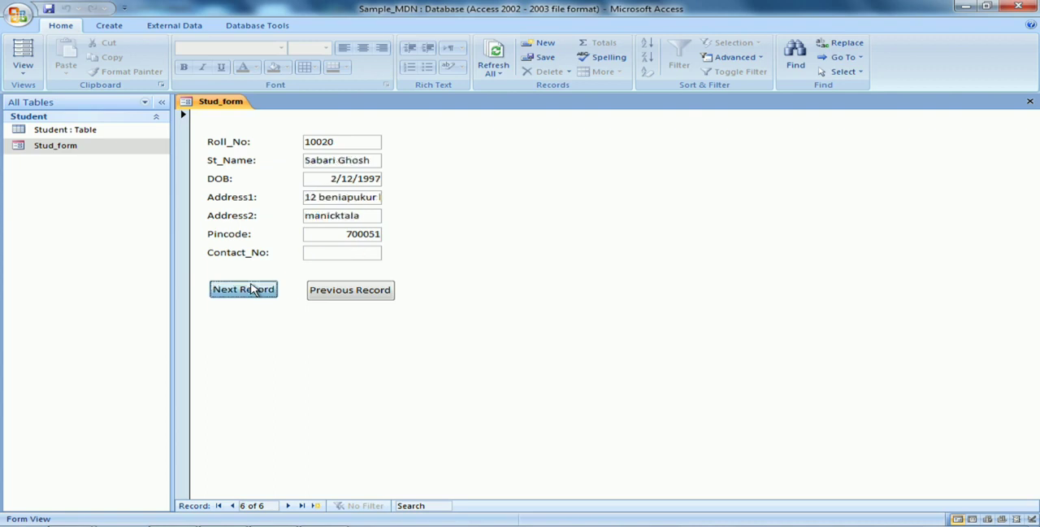
click(255, 290)
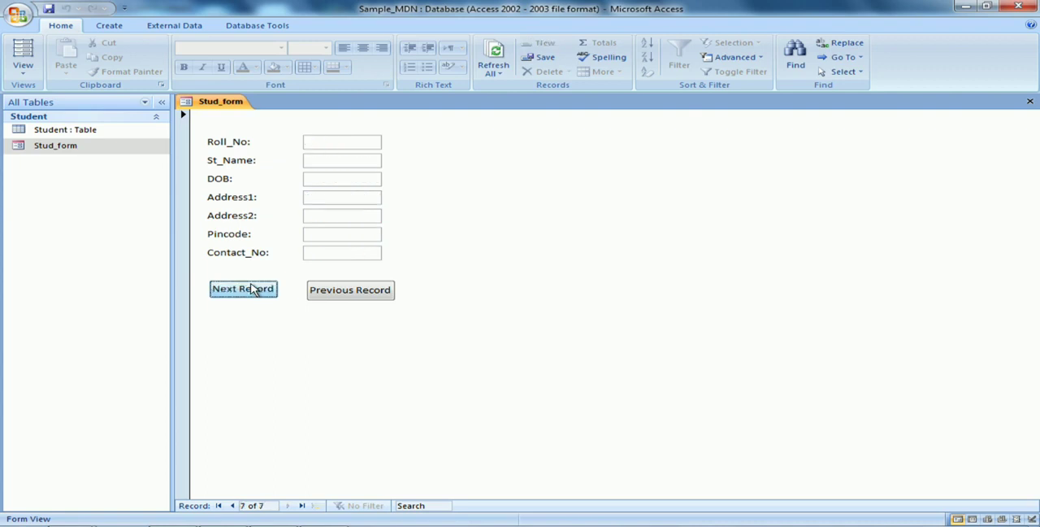
Test the form's Previous Record button by going back from the blank record to the first student record and trying to go further
click(355, 300)
click(356, 301)
click(355, 300)
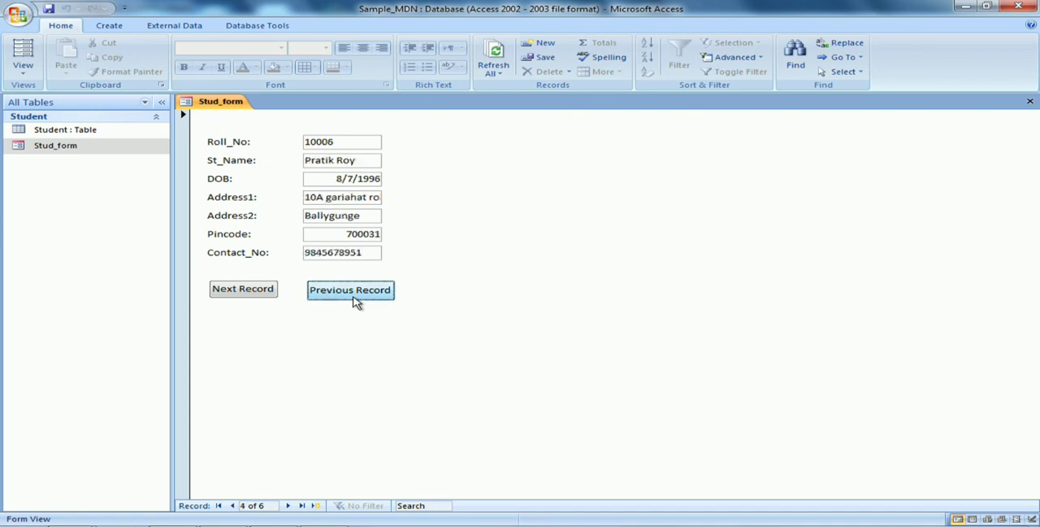
click(355, 301)
click(355, 301)
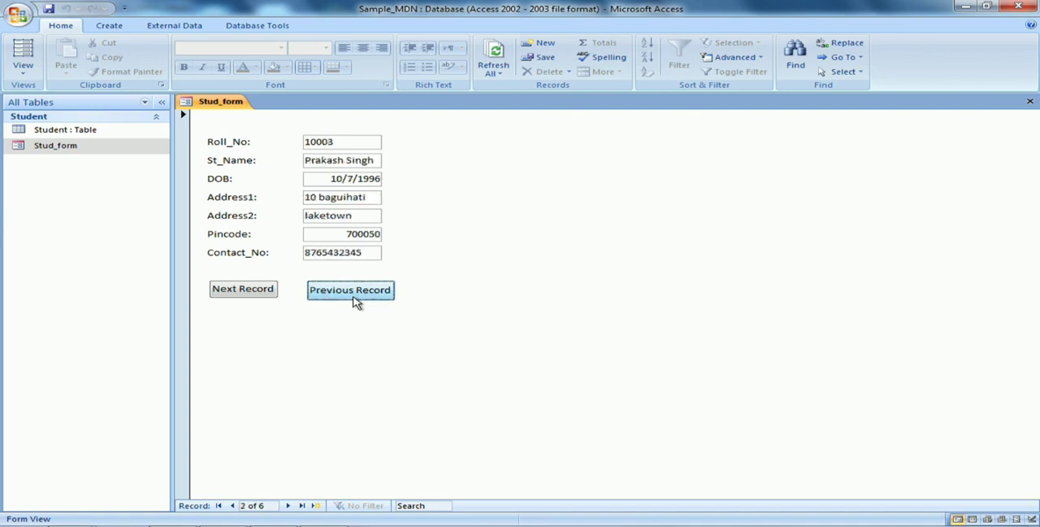
click(355, 301)
click(355, 300)
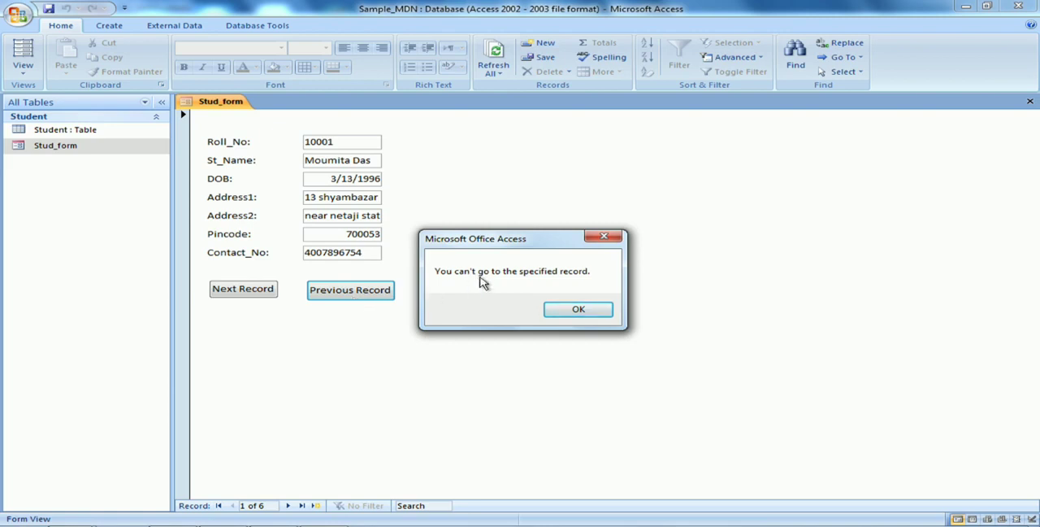
click(594, 316)
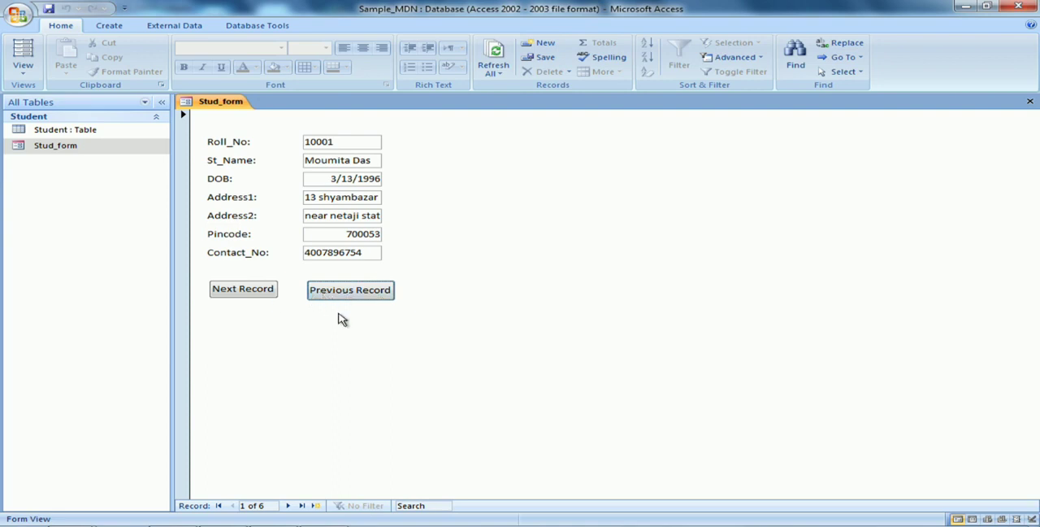
Close Stud_form and reopen it in Design View
click(1030, 105)
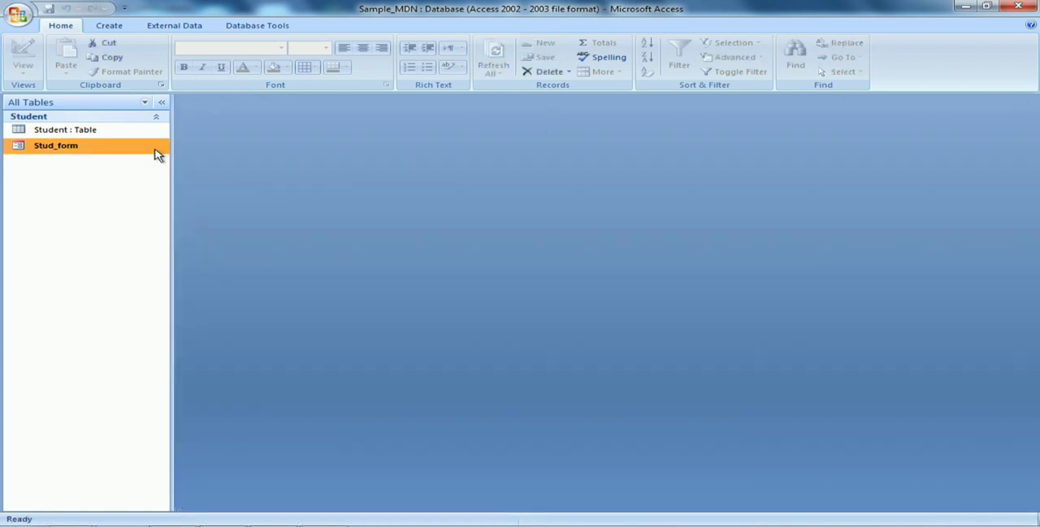
right_click(100, 153)
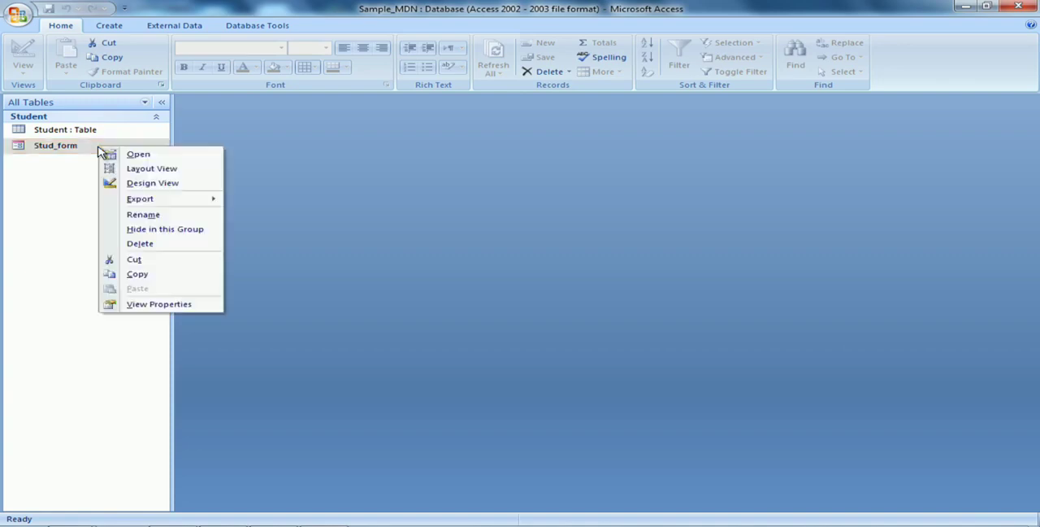
click(146, 183)
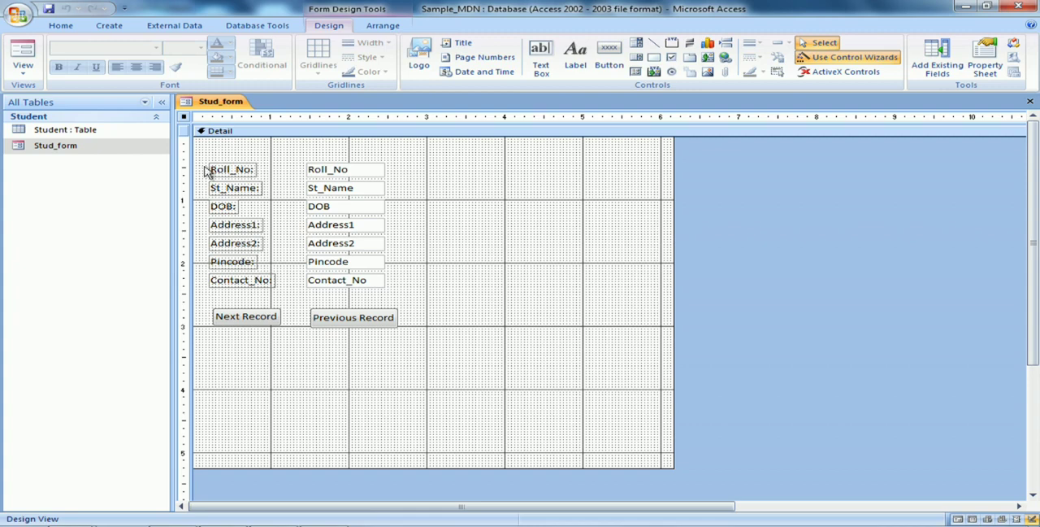
Add a command button below Next Record that performs the Add New Record operation and shows the text Add Record
click(611, 48)
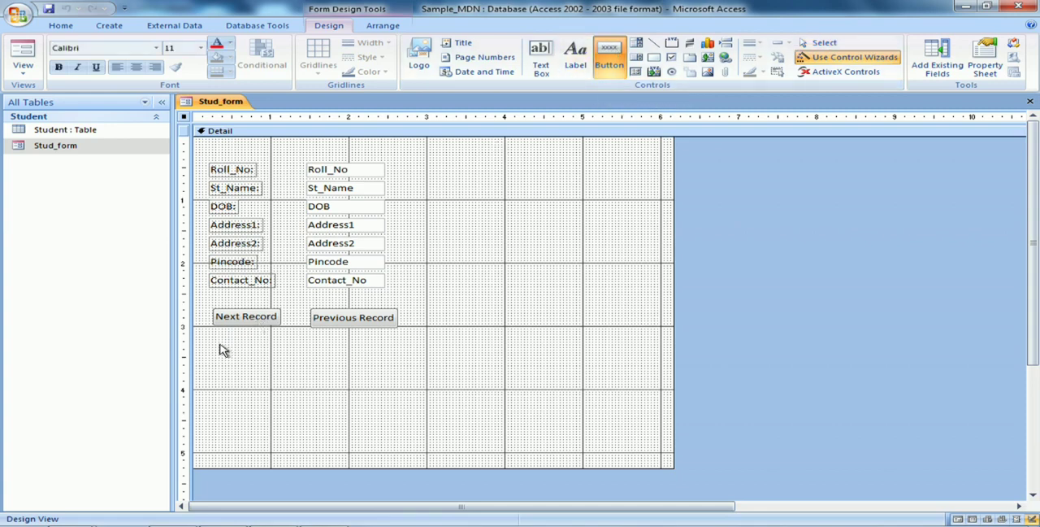
drag(218, 345, 285, 363)
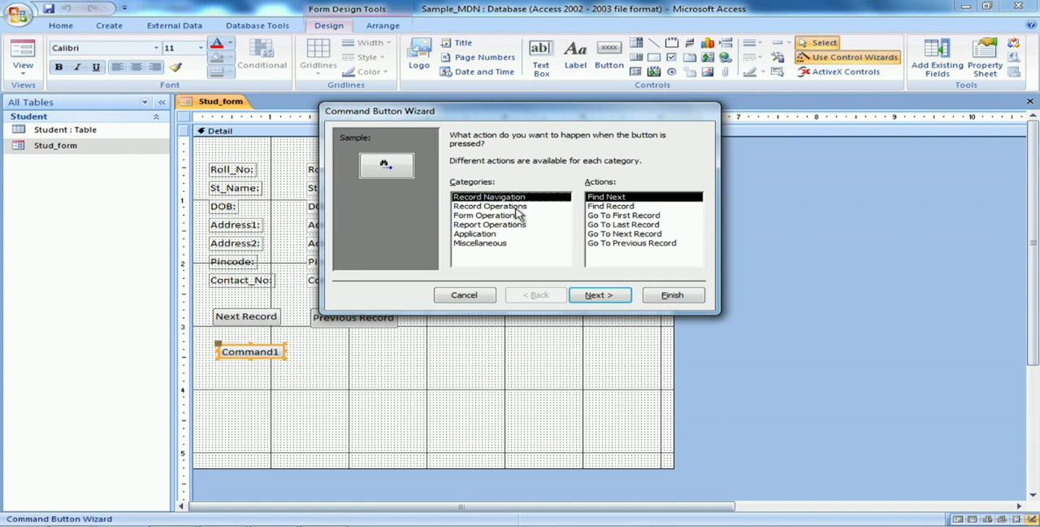
click(517, 208)
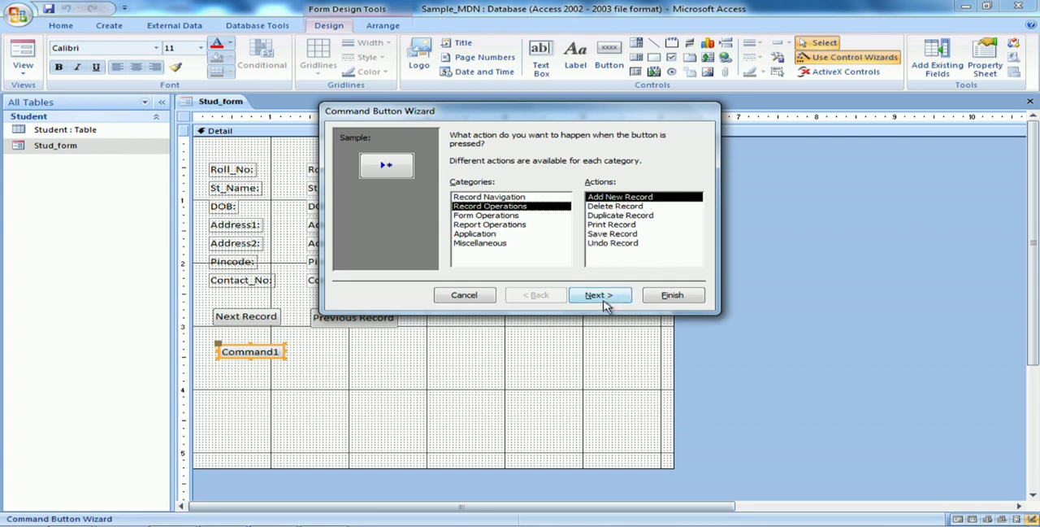
click(601, 297)
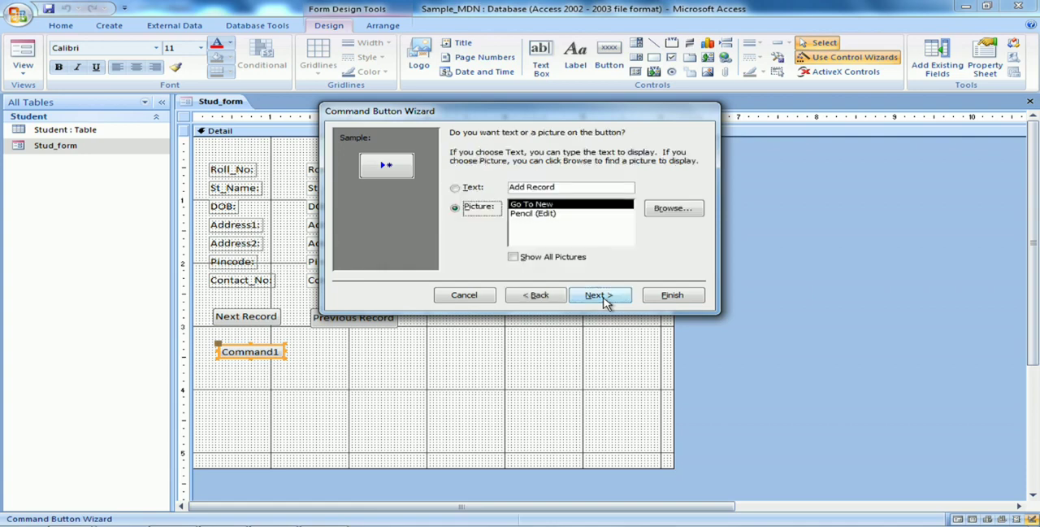
click(456, 189)
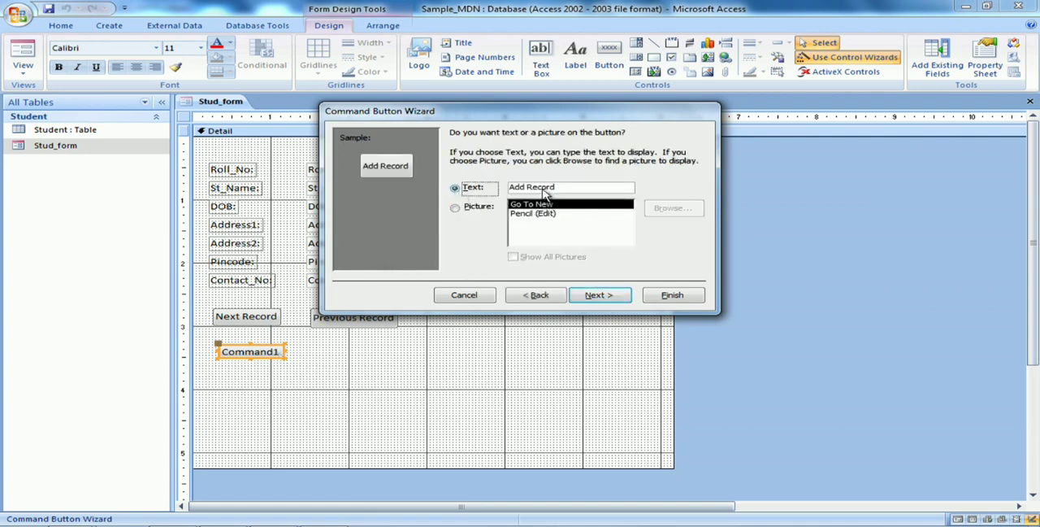
click(600, 295)
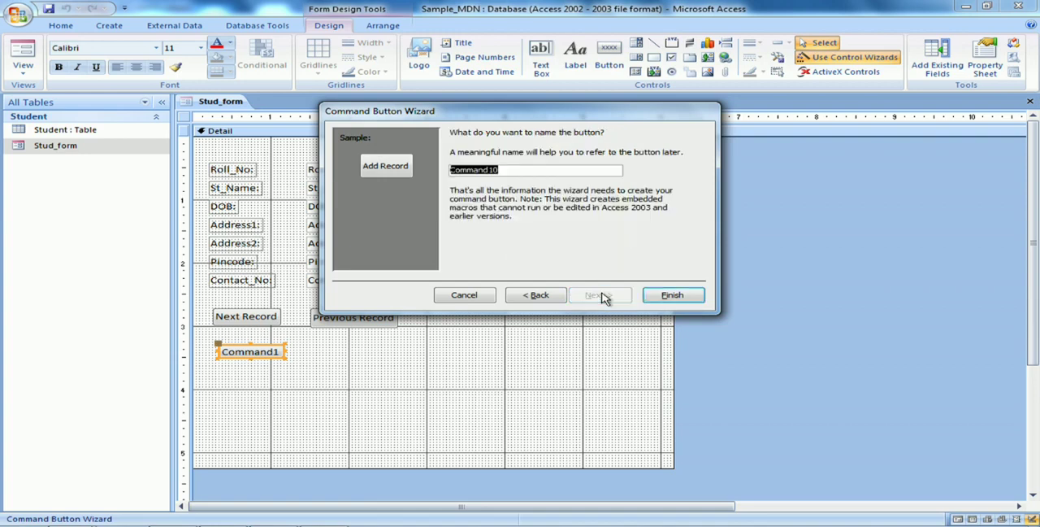
click(683, 301)
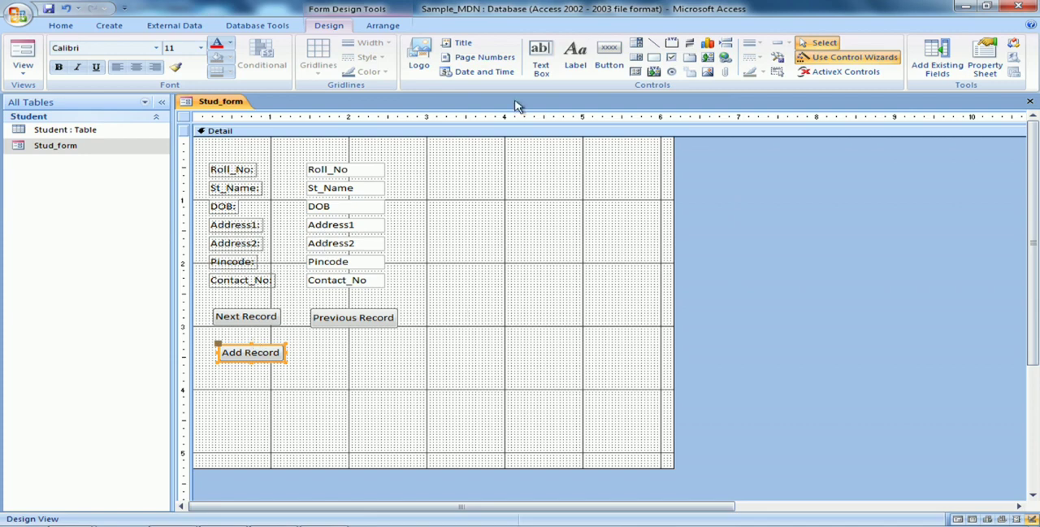
Add a command button beside Add Record that performs the Save Record operation and shows the text Save Record
click(611, 53)
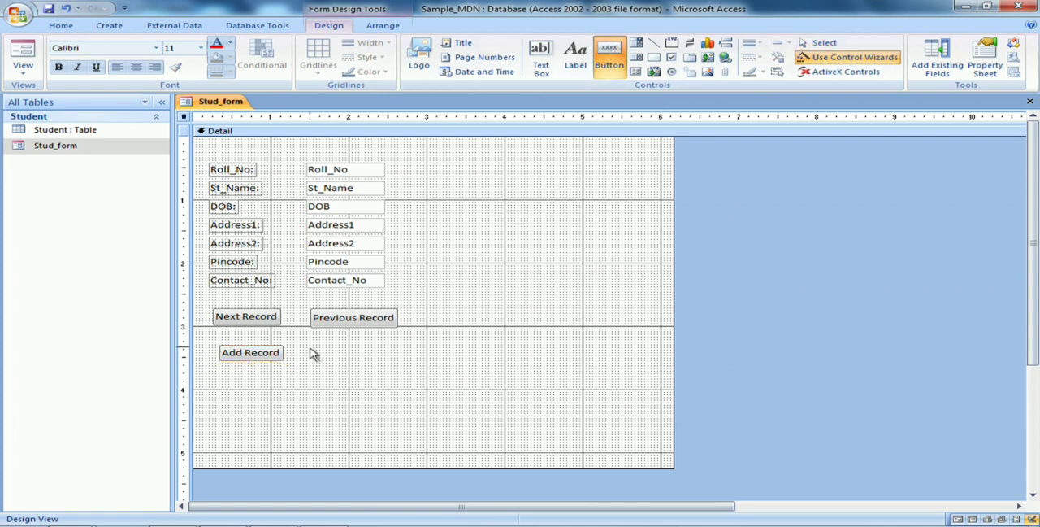
drag(310, 348, 395, 373)
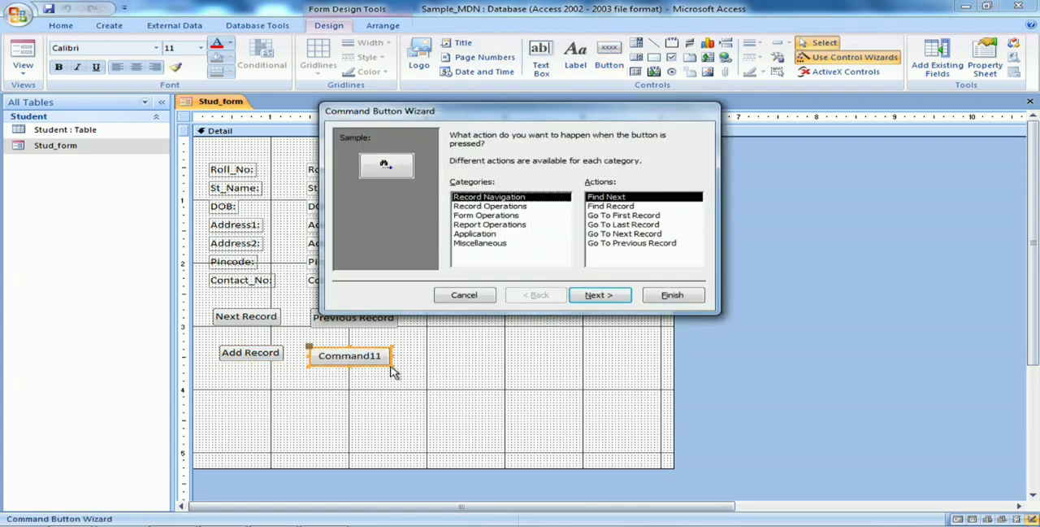
click(499, 208)
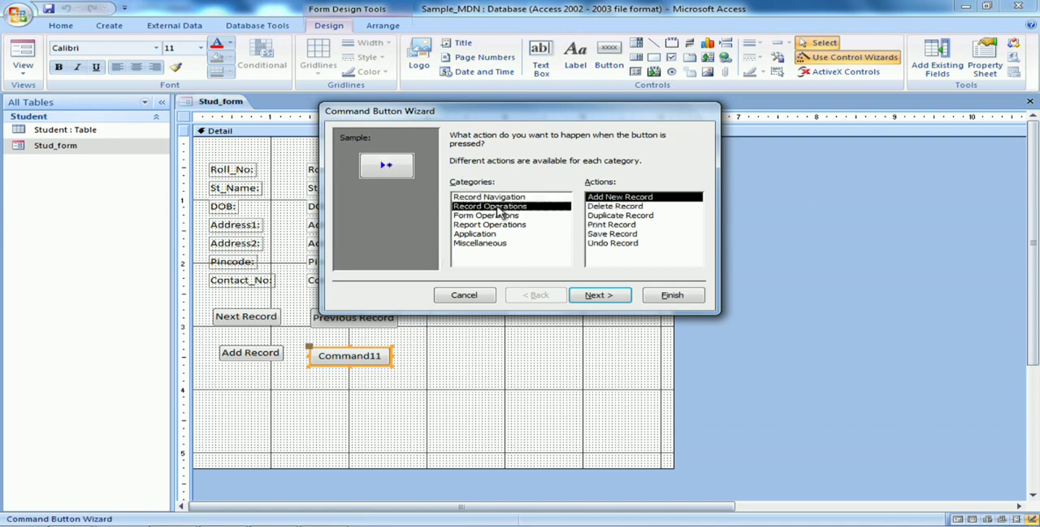
click(629, 235)
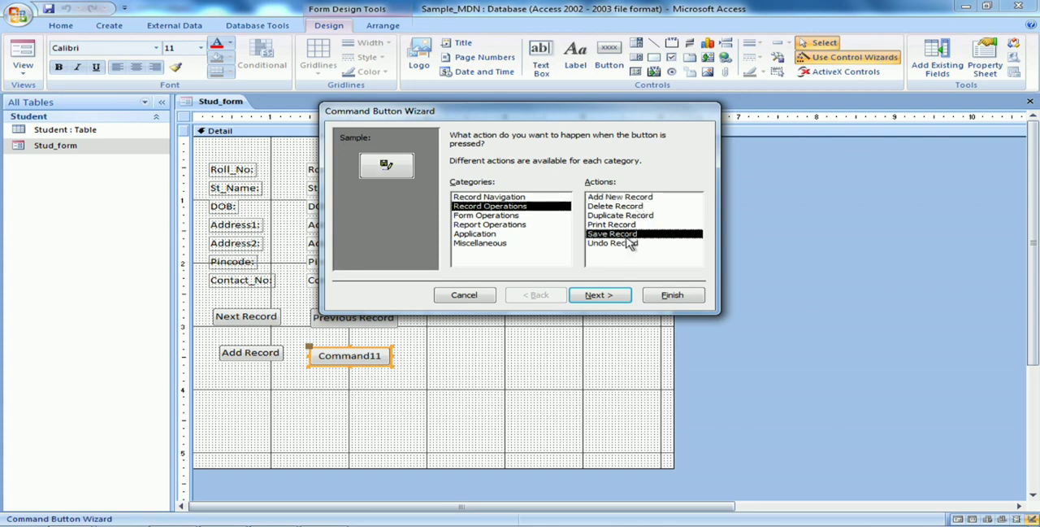
click(591, 299)
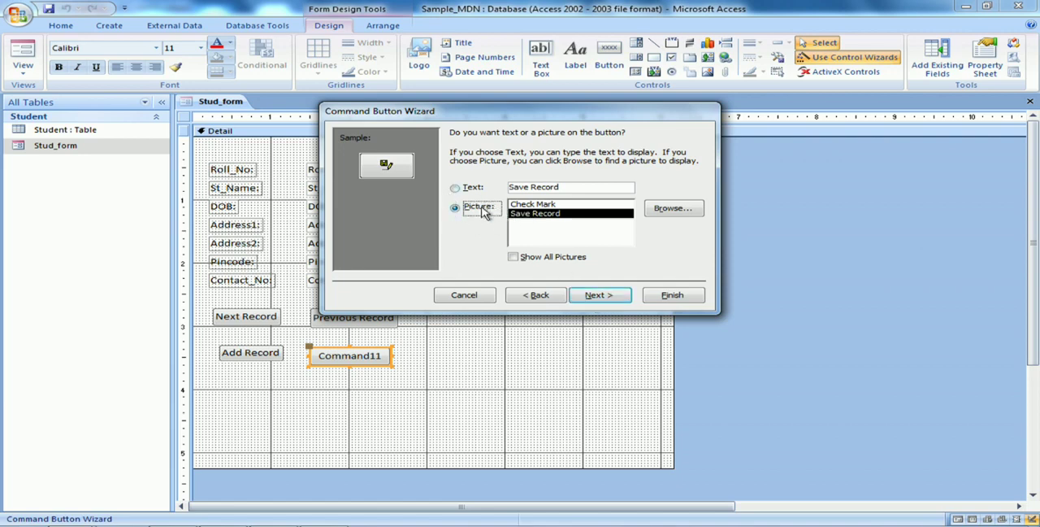
click(456, 189)
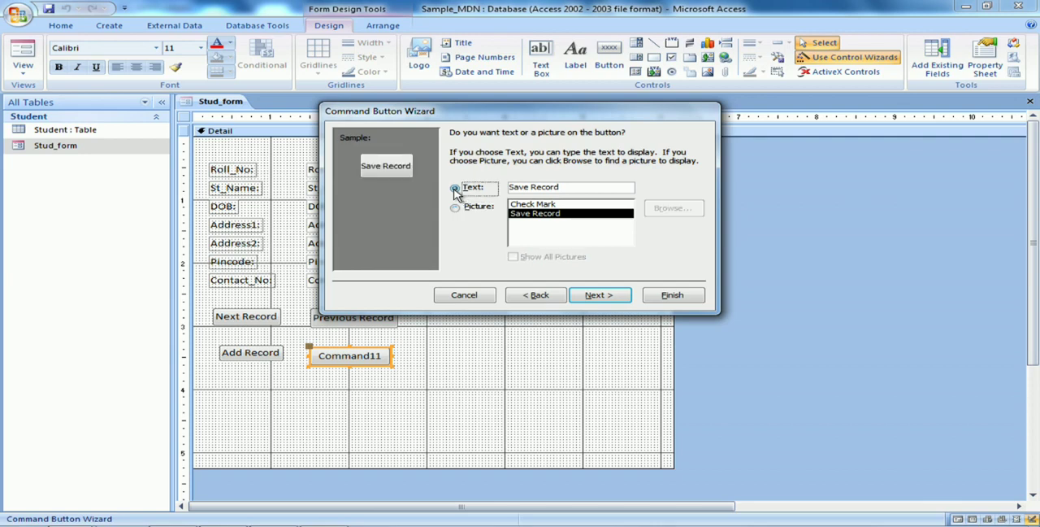
click(597, 297)
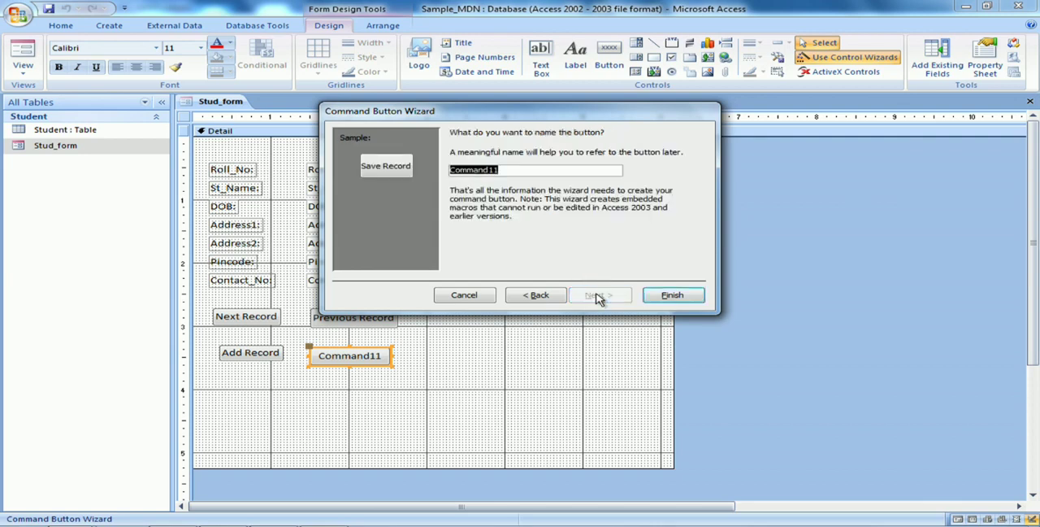
click(690, 299)
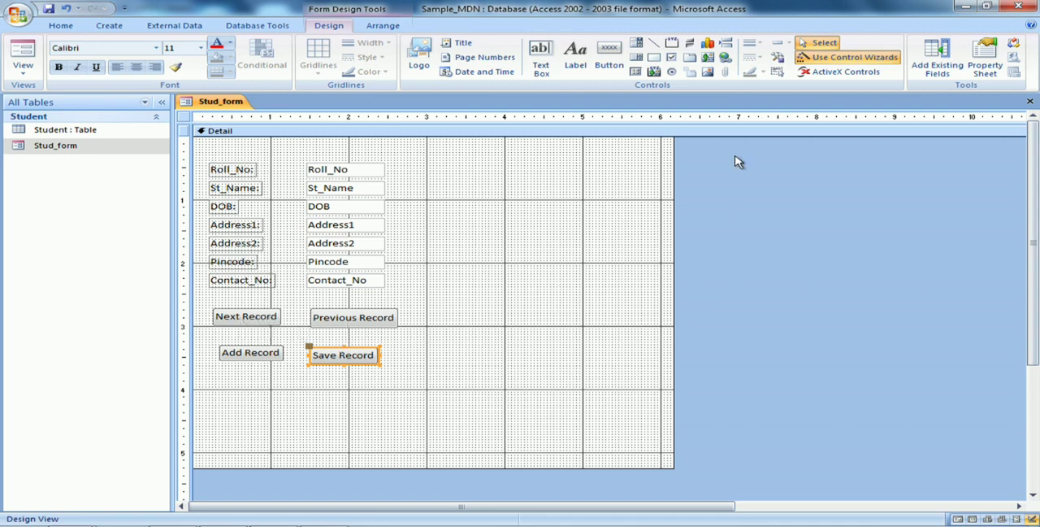
Close Stud_form, saving the added buttons in its design, and reopen it in Form View
click(1031, 101)
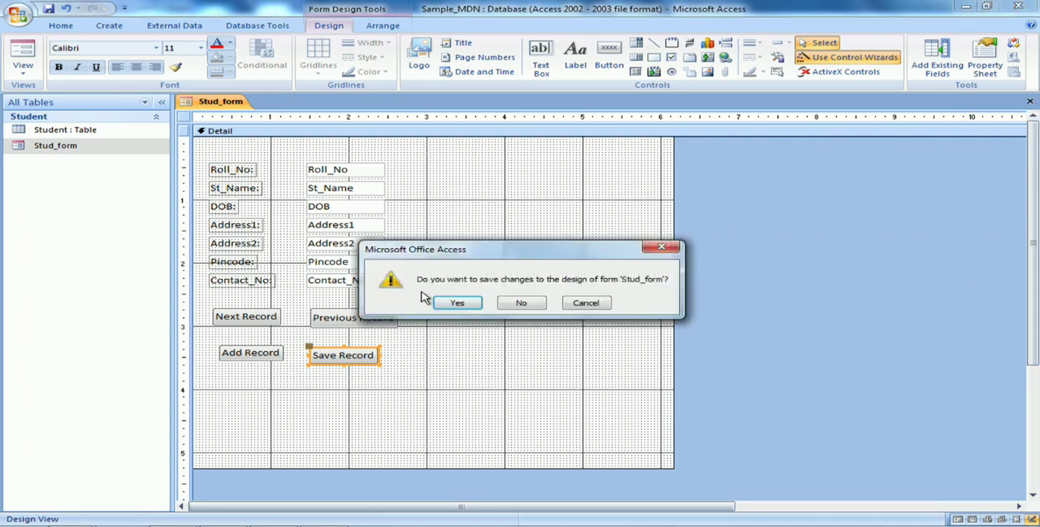
click(458, 302)
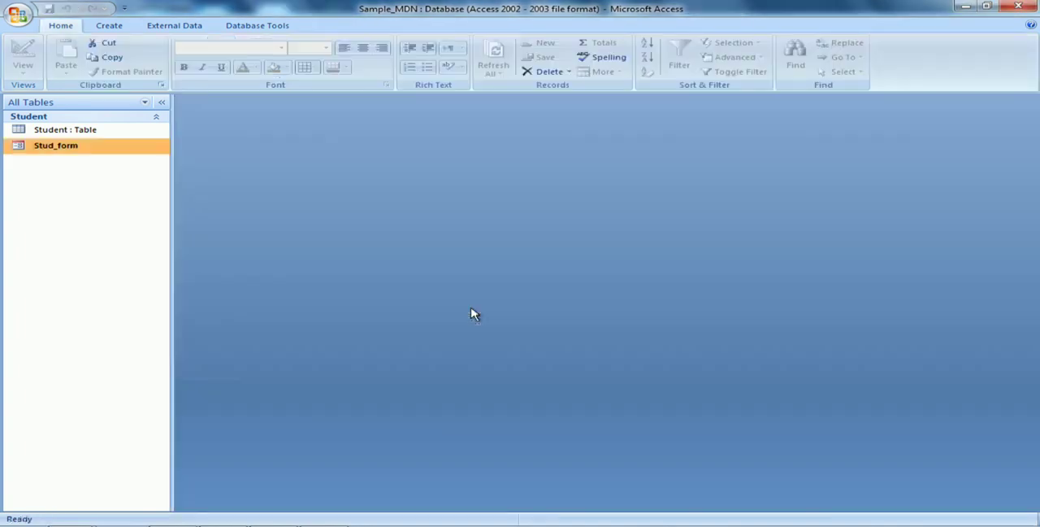
double_click(90, 156)
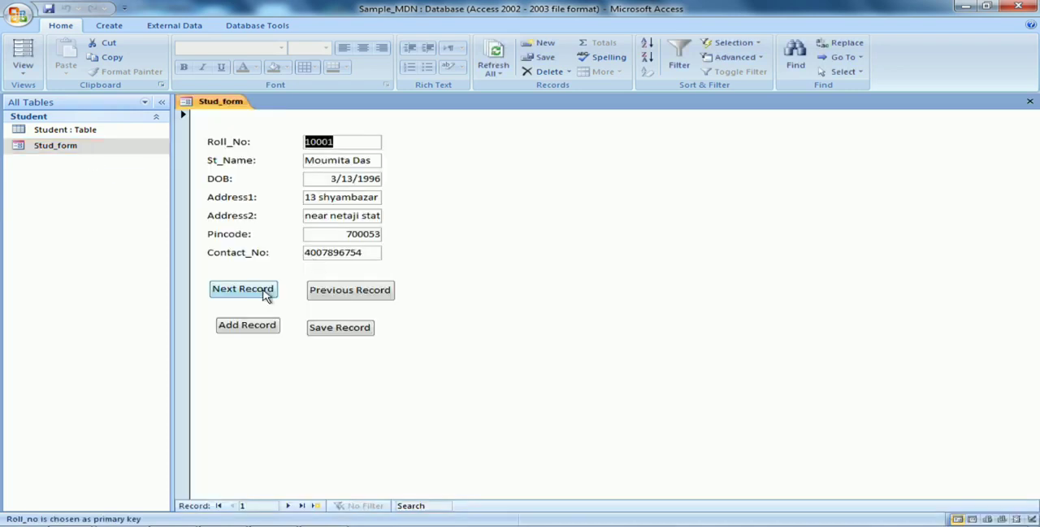
Try the form's next and previous record buttons, and advance past the last student to the blank record
click(258, 296)
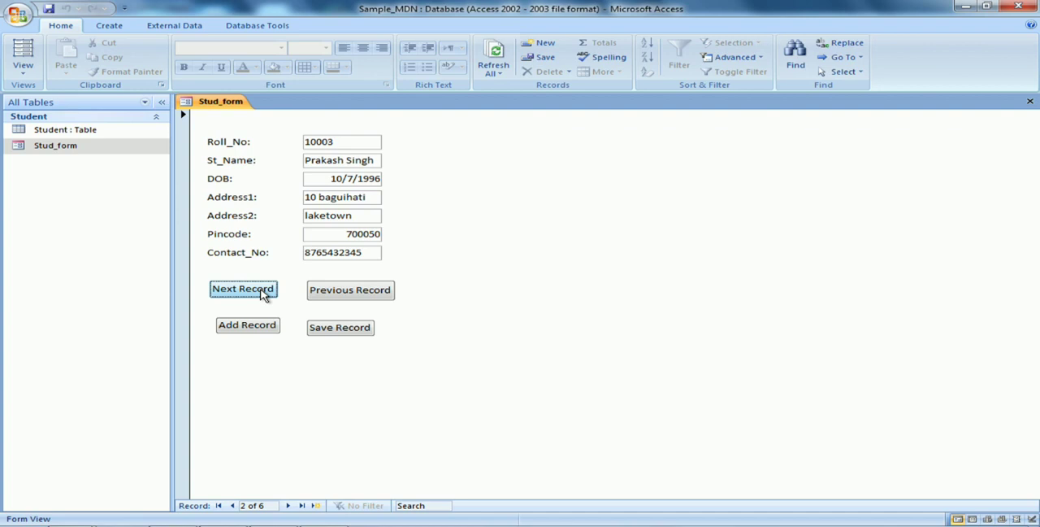
click(351, 294)
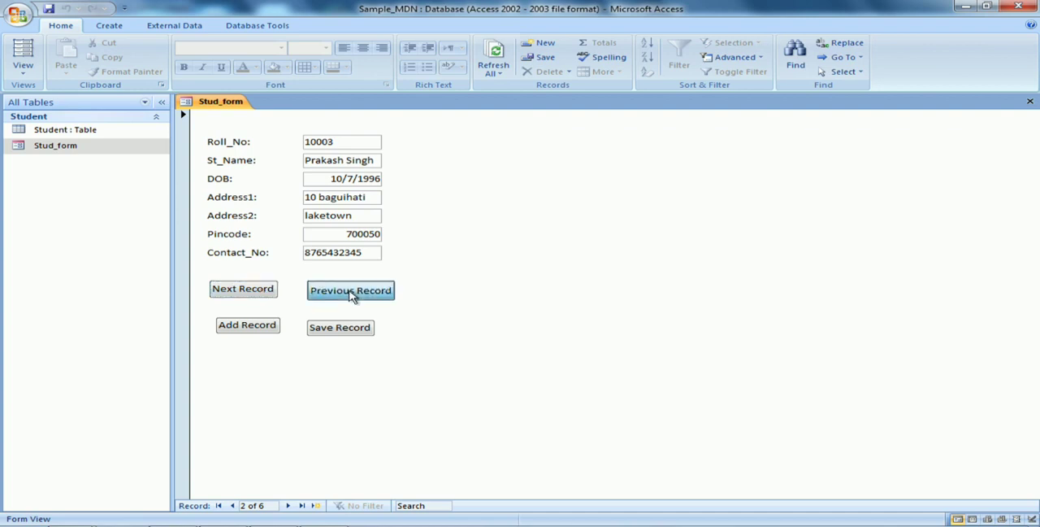
click(274, 296)
click(274, 295)
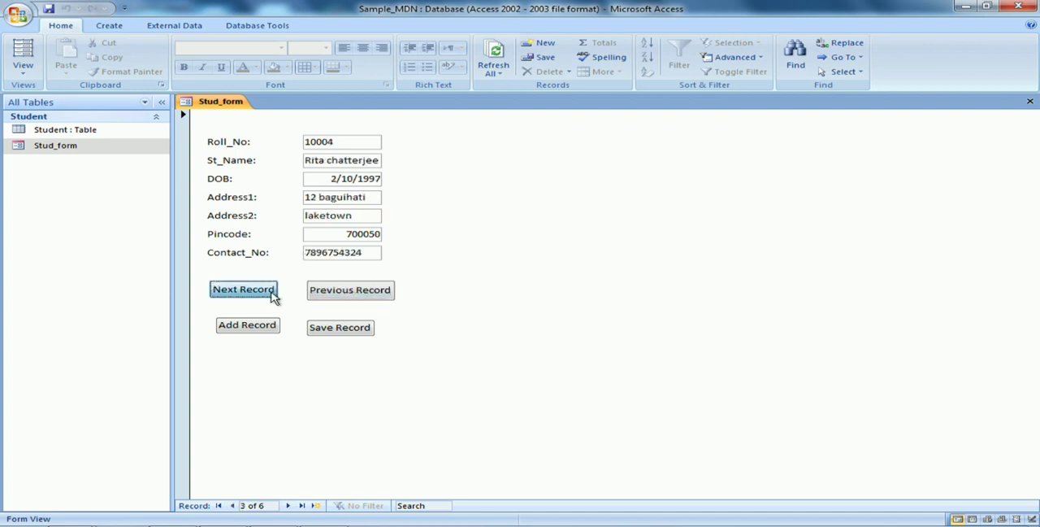
click(274, 296)
click(275, 296)
click(275, 296)
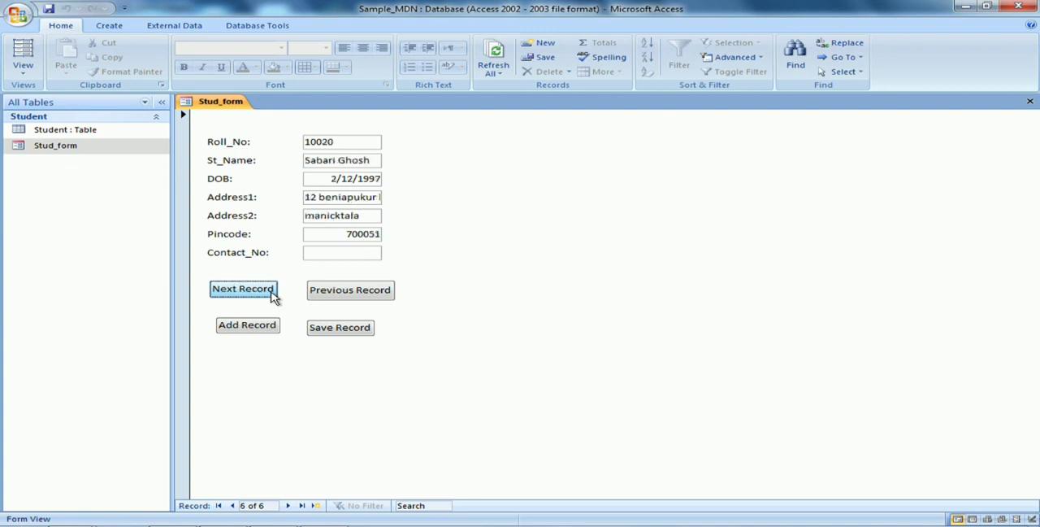
click(275, 295)
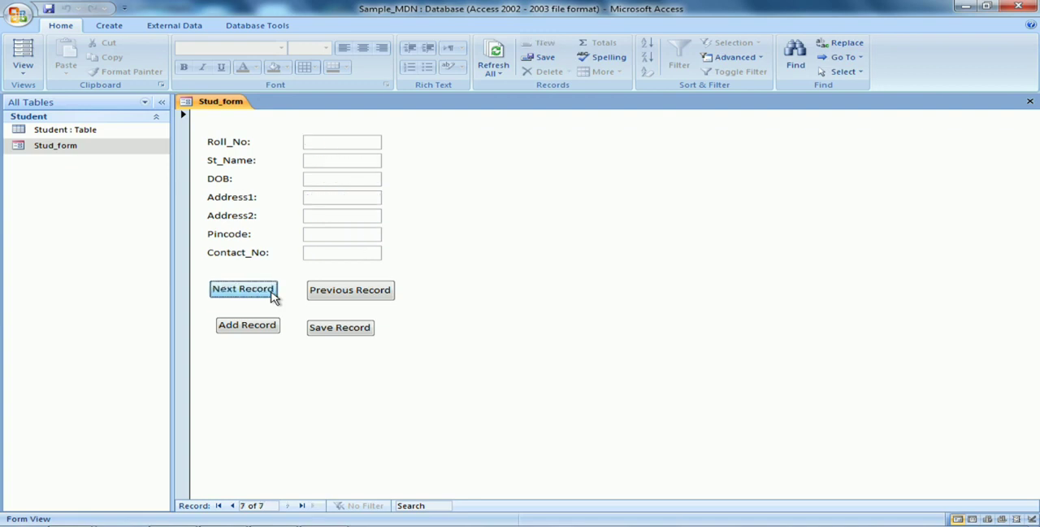
Enter the new student's roll number and full name in the blank record
click(350, 146)
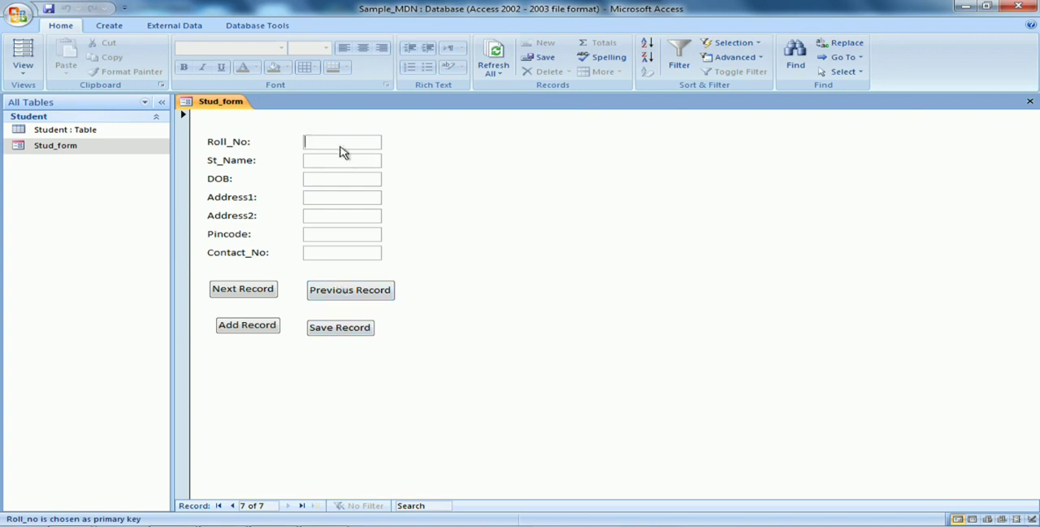
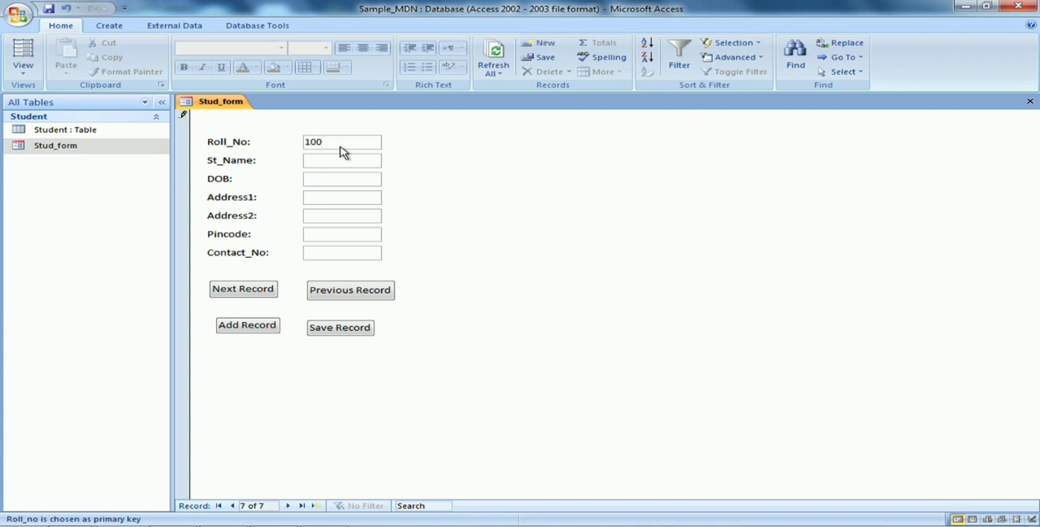
key(Tab)
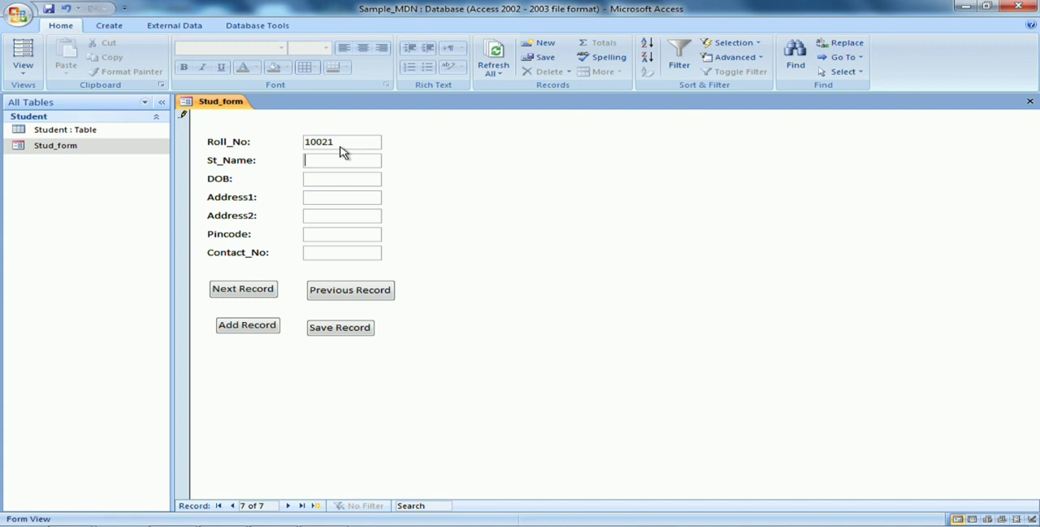
key(Tab)
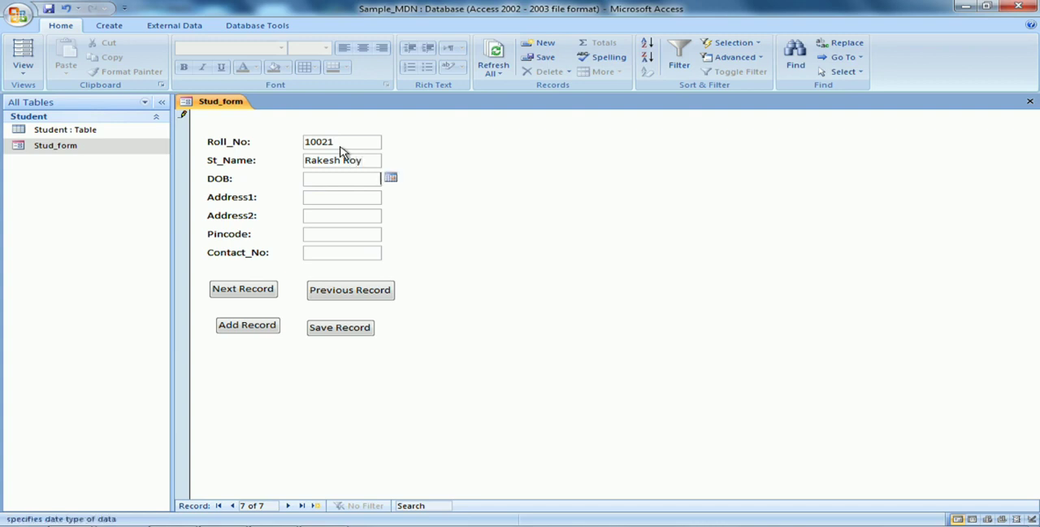
Fill in the new student's date of birth and both address lines
text(14/5/1997)
key(Tab)
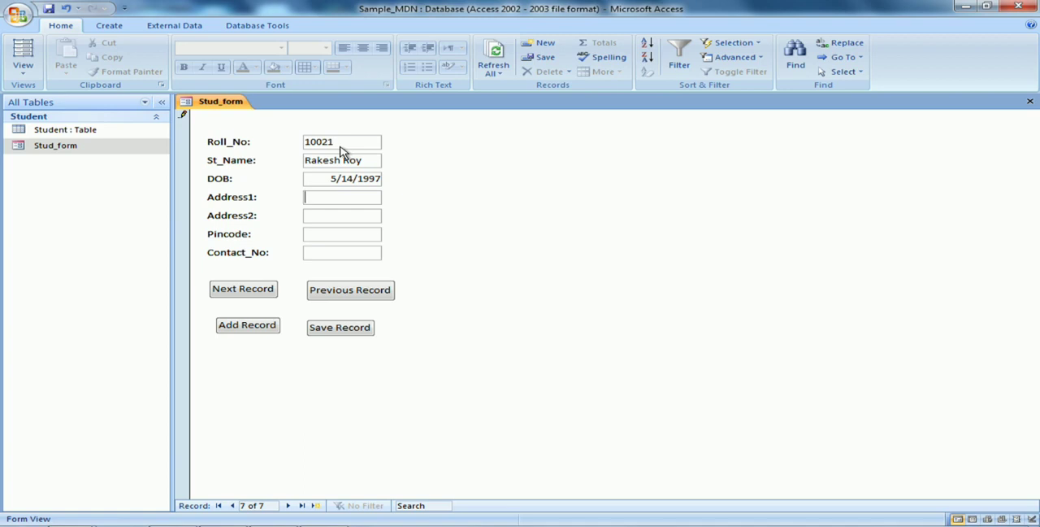
text(saltlake)
key(Tab)
text(kolkata-)
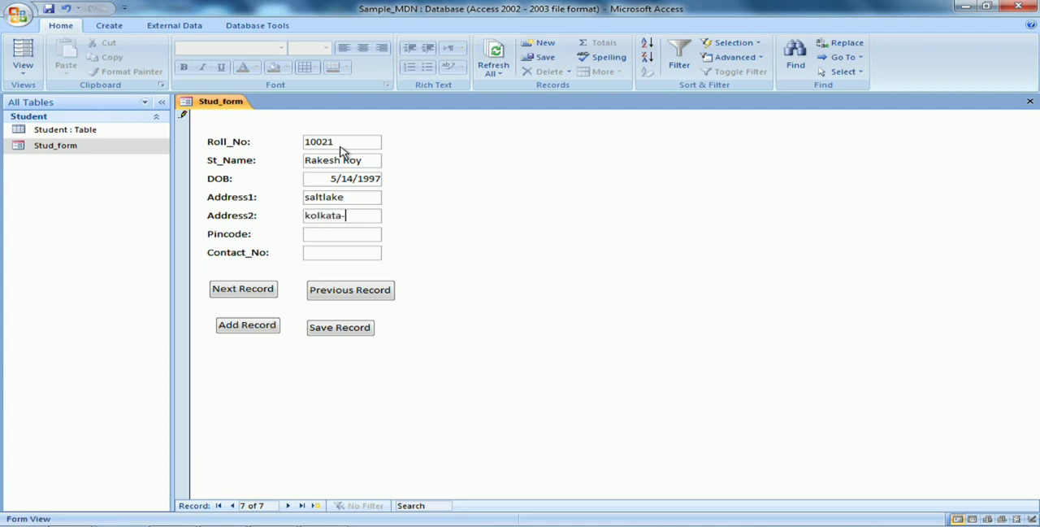
text(91)
key(Tab)
Enter the new student's pincode and contact number, and save the record with the form's Save Record button
text(7000)
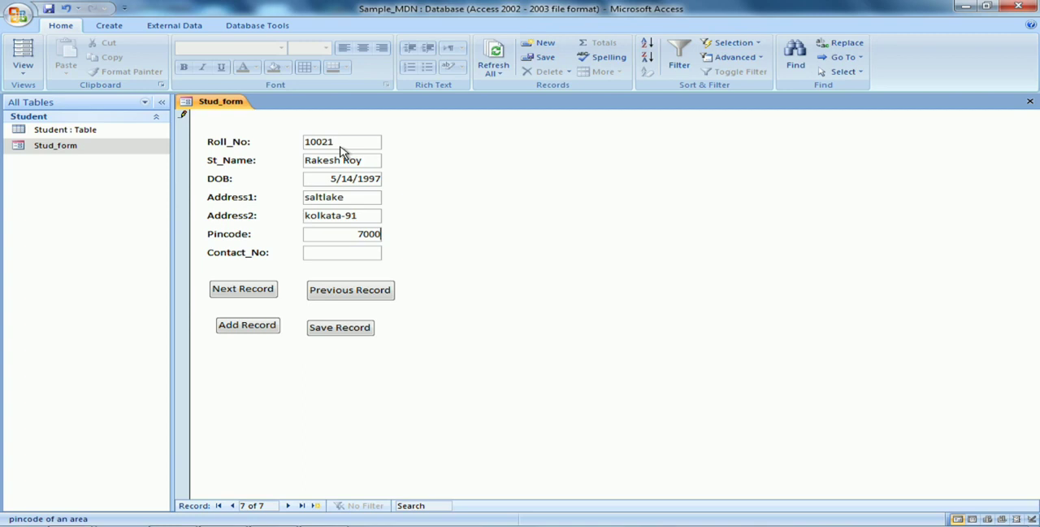
text(91)
key(Tab)
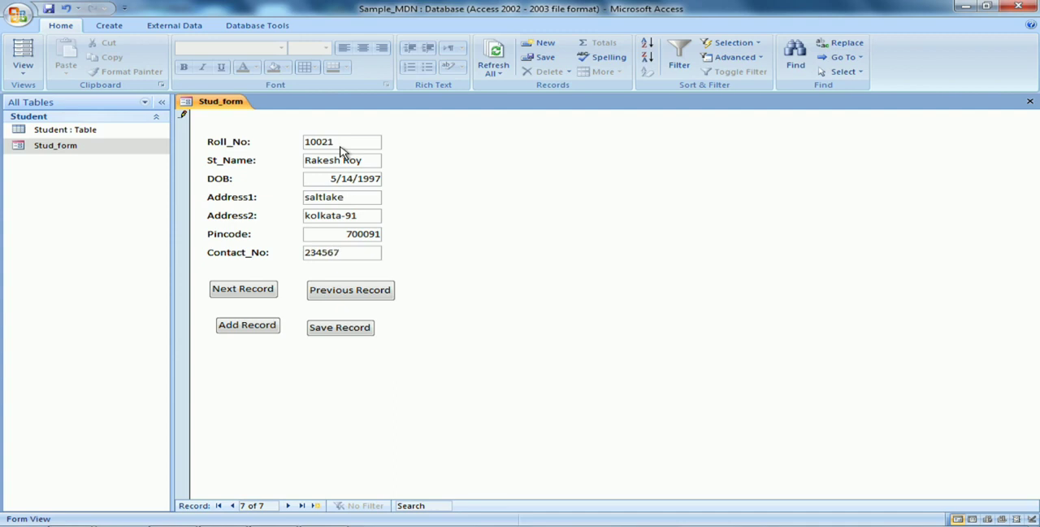
click(331, 329)
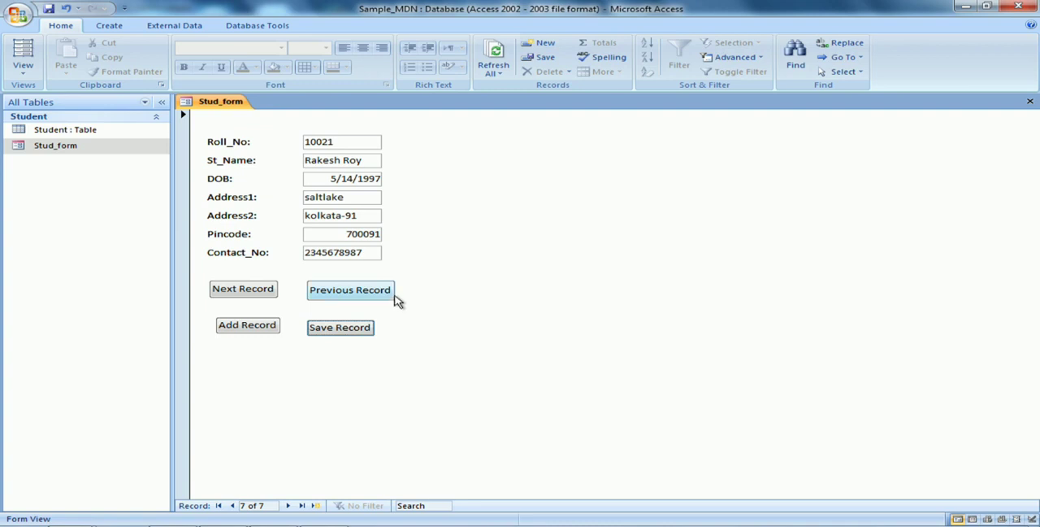
Reopen Stud_form and use its Next Record button to go through all students to the blank record
click(1030, 103)
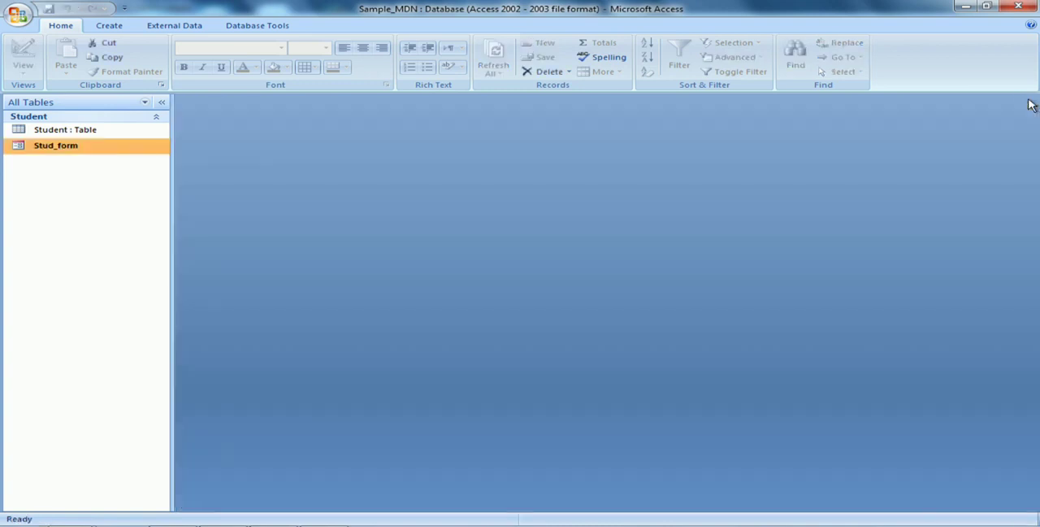
double_click(91, 153)
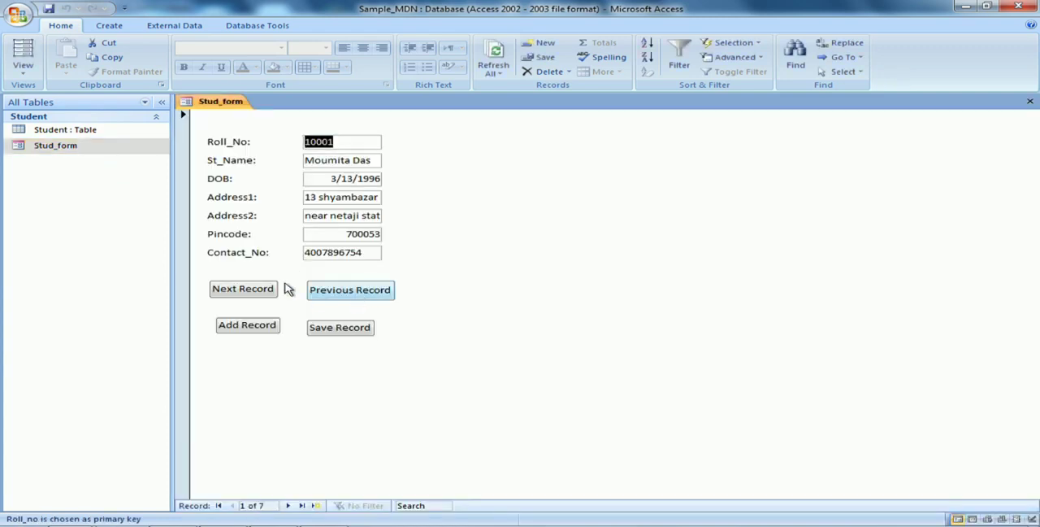
click(246, 295)
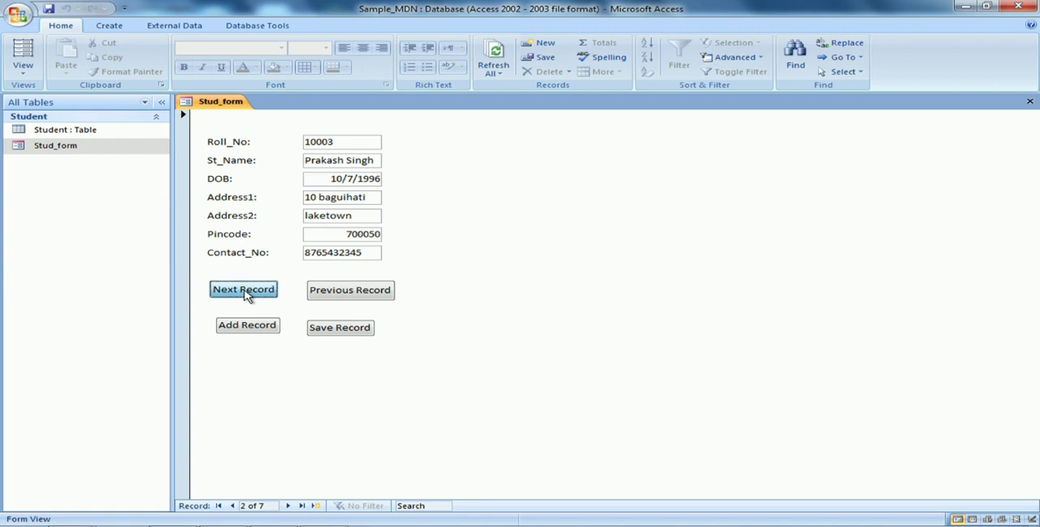
click(247, 295)
click(246, 295)
click(246, 295)
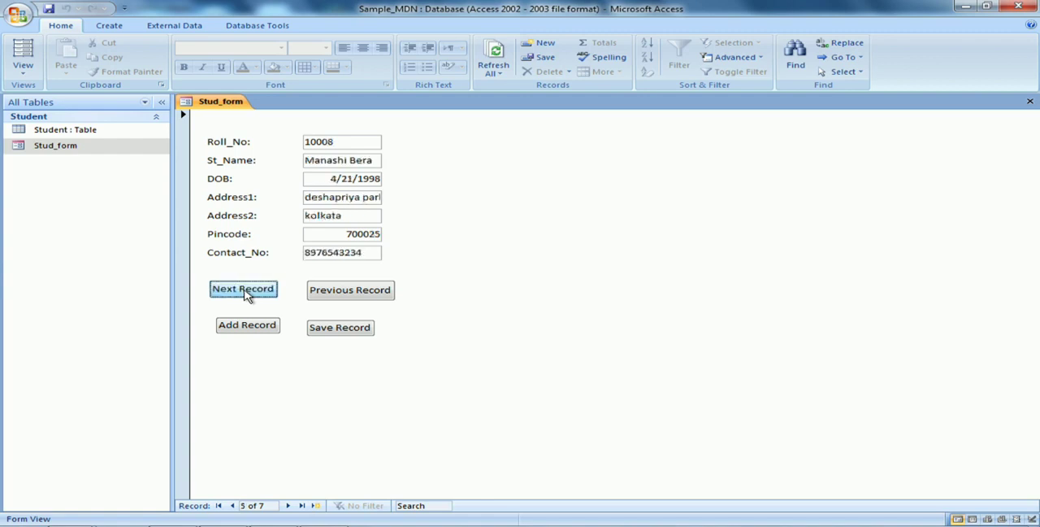
click(247, 295)
click(246, 295)
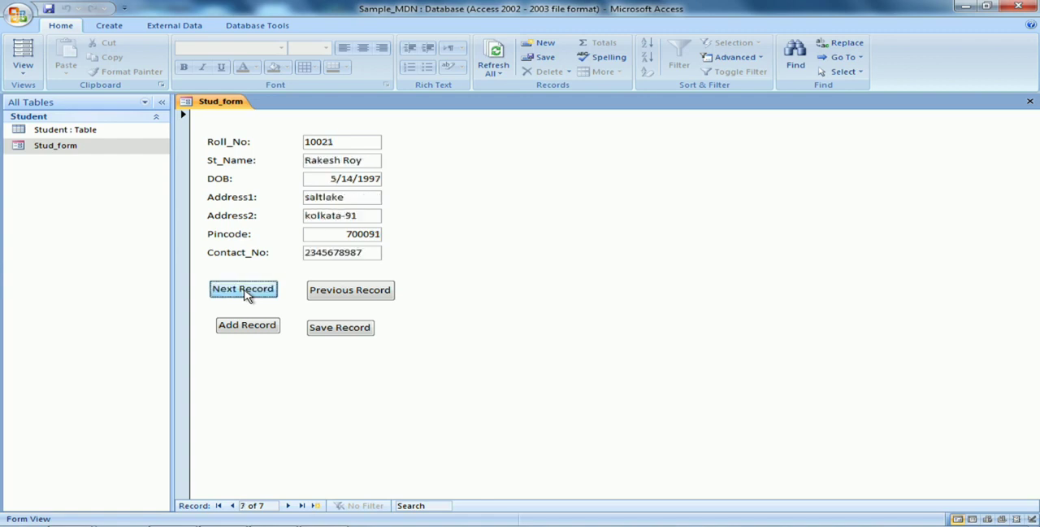
click(246, 295)
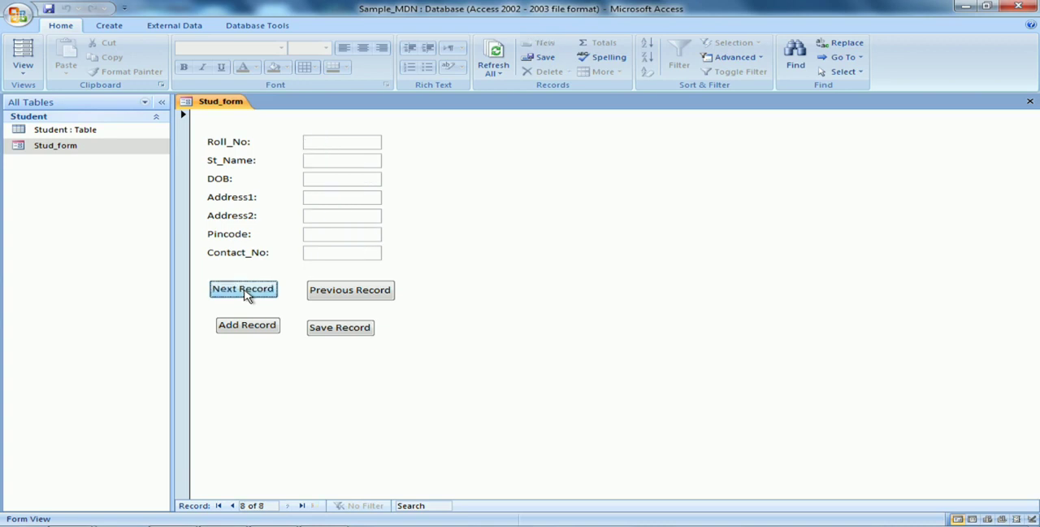
Go back three records with the form's Previous Record button, and try its Add Record button
click(317, 292)
click(317, 293)
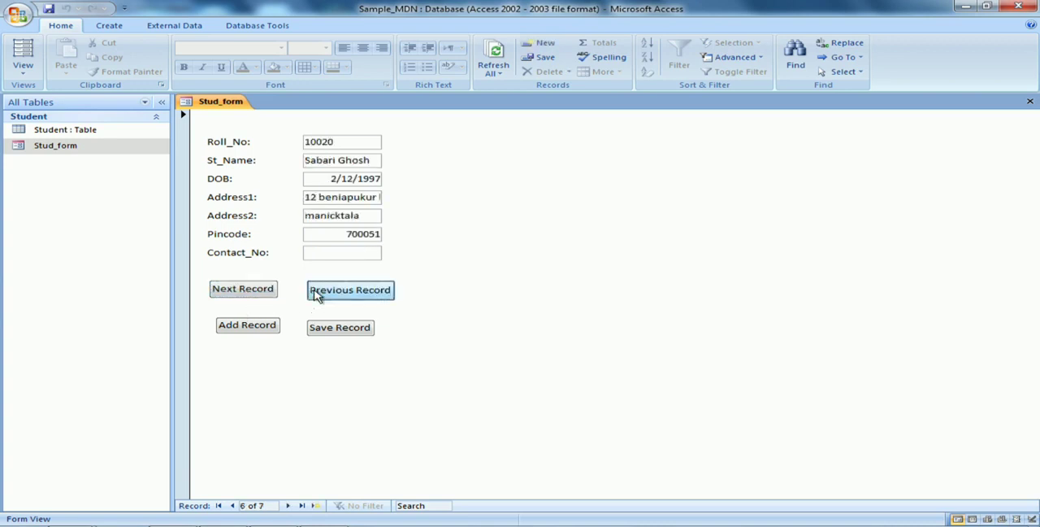
click(317, 293)
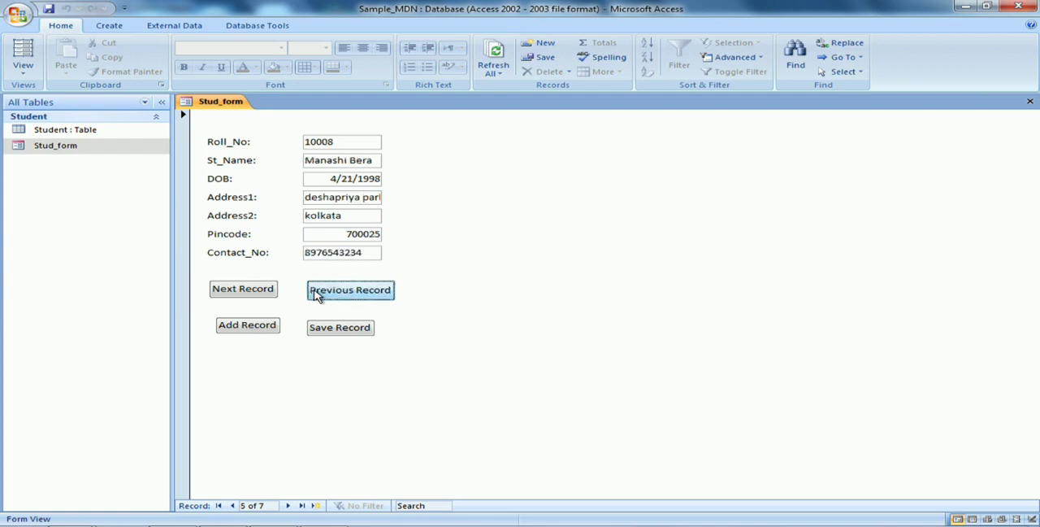
click(258, 326)
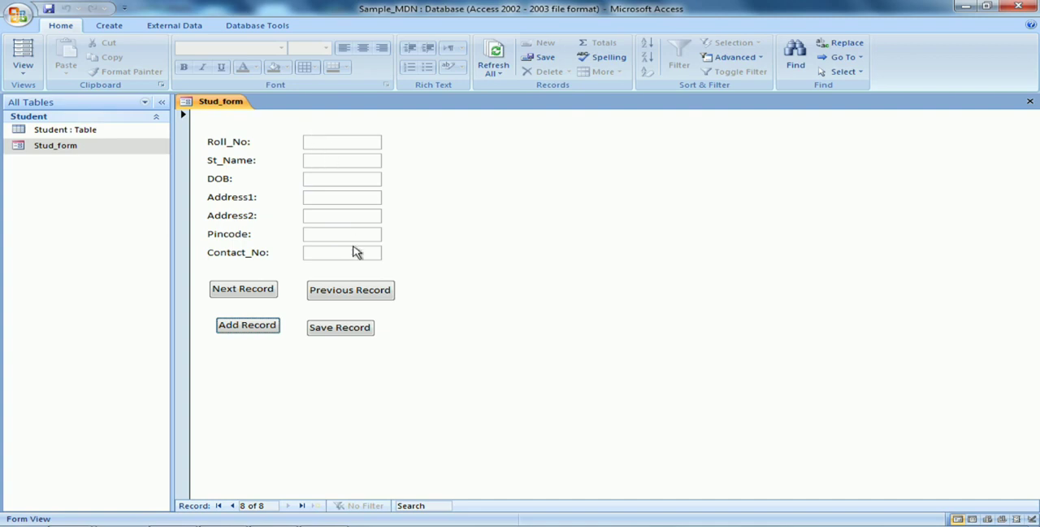
Reopen Stud_form in Form View, inspect it in Layout View, and close it
click(1029, 104)
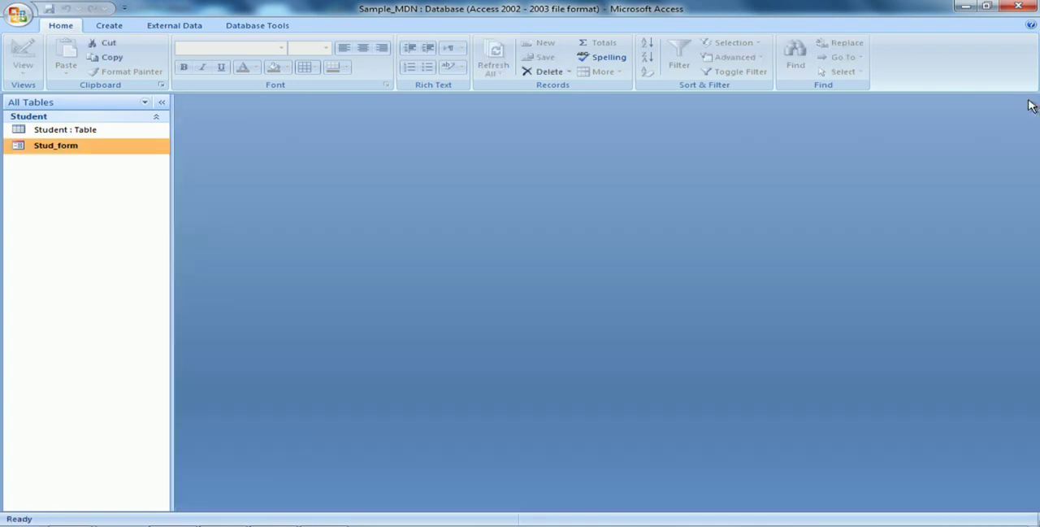
double_click(104, 154)
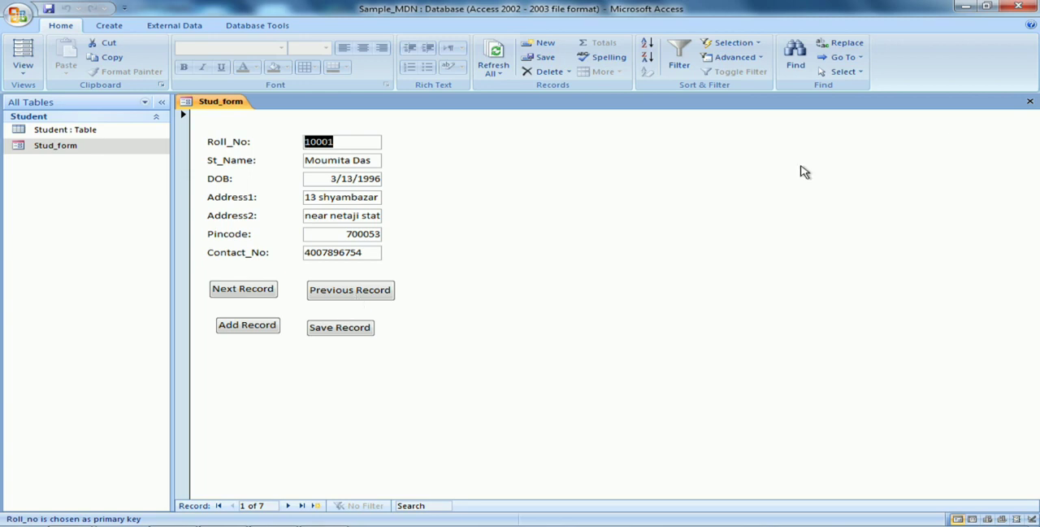
click(1030, 102)
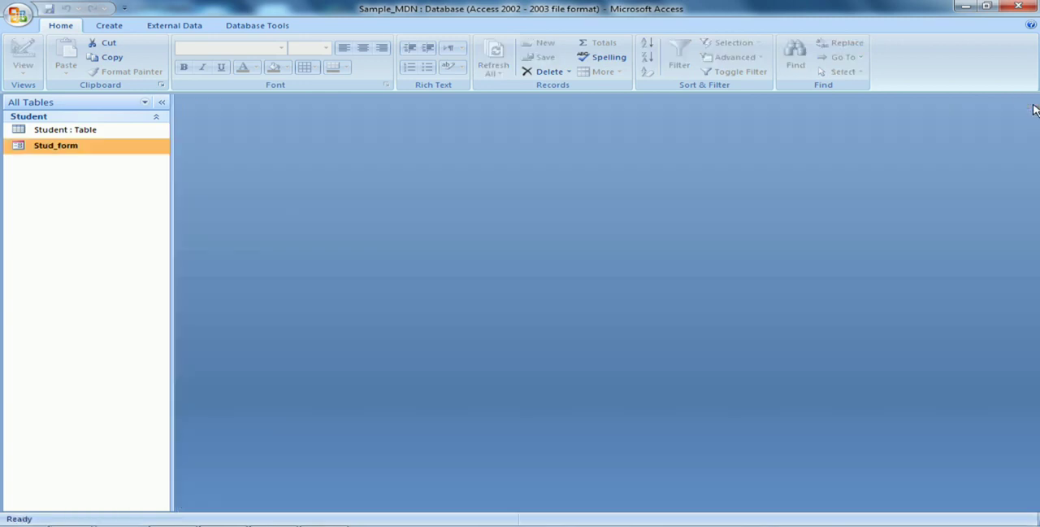
double_click(92, 150)
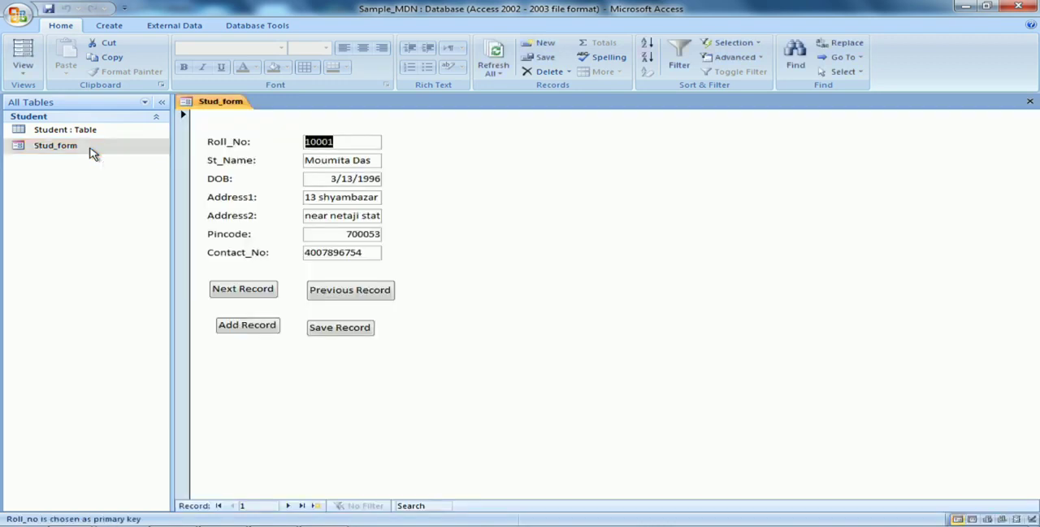
right_click(90, 150)
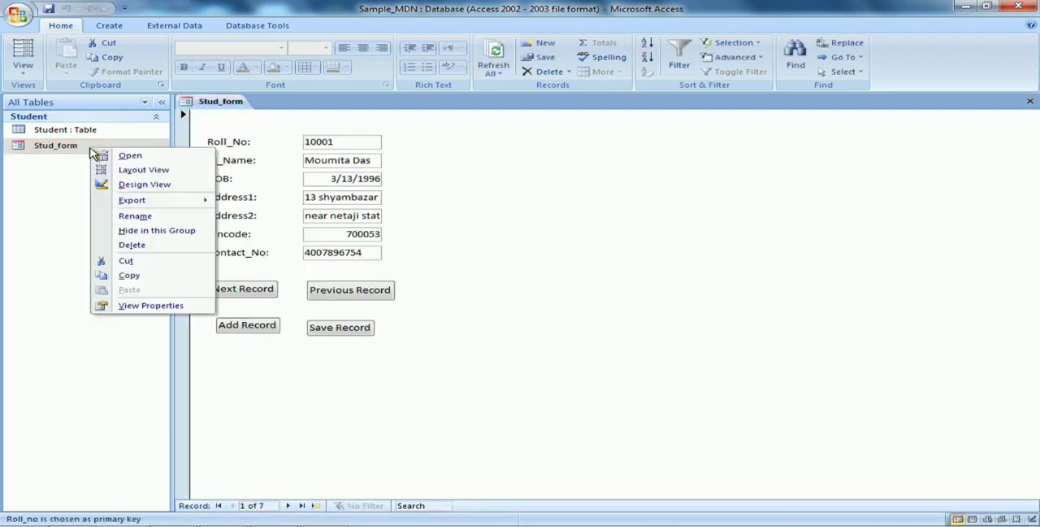
click(140, 178)
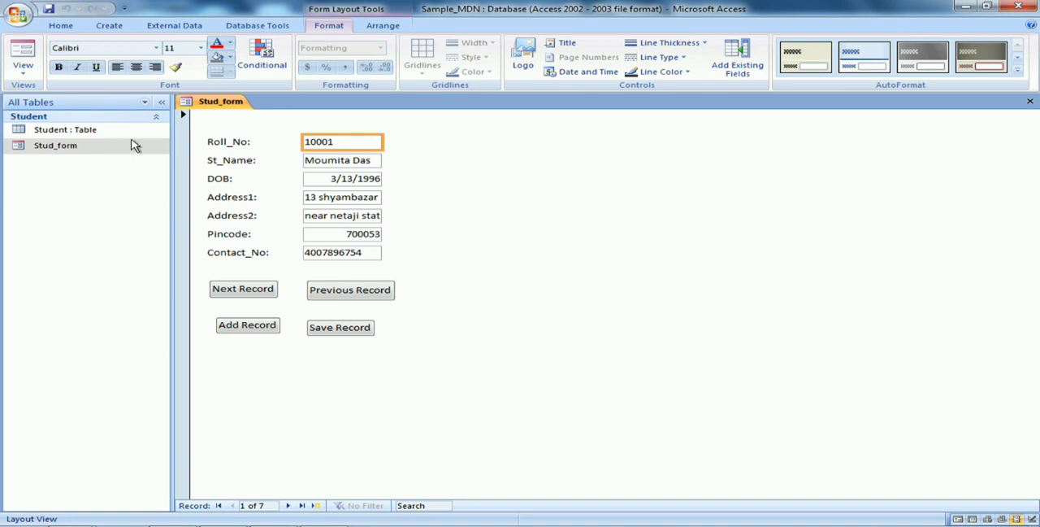
click(1030, 101)
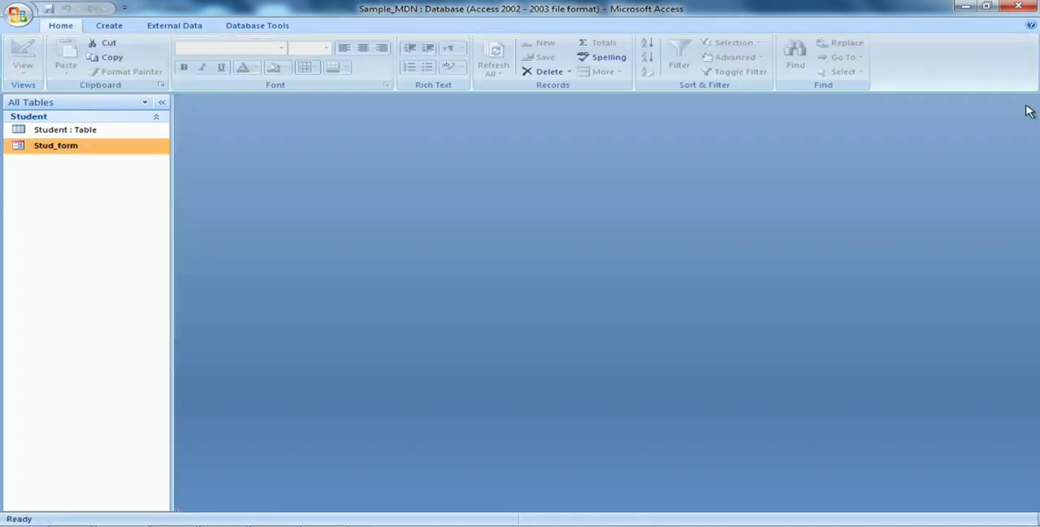
In Stud_form's Design View, stack the Previous Record and Next Record buttons to the right of the address fields and widen Next Record
right_click(54, 152)
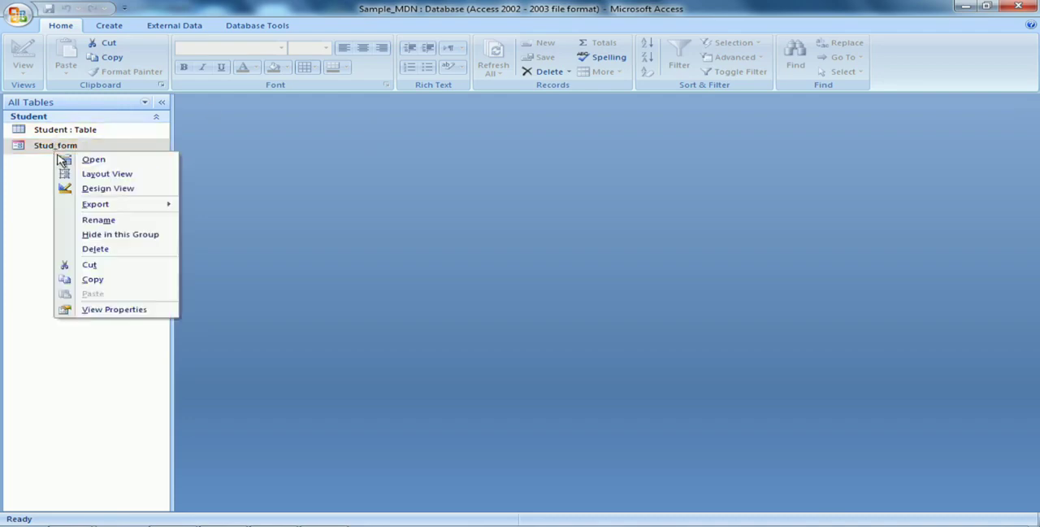
click(92, 190)
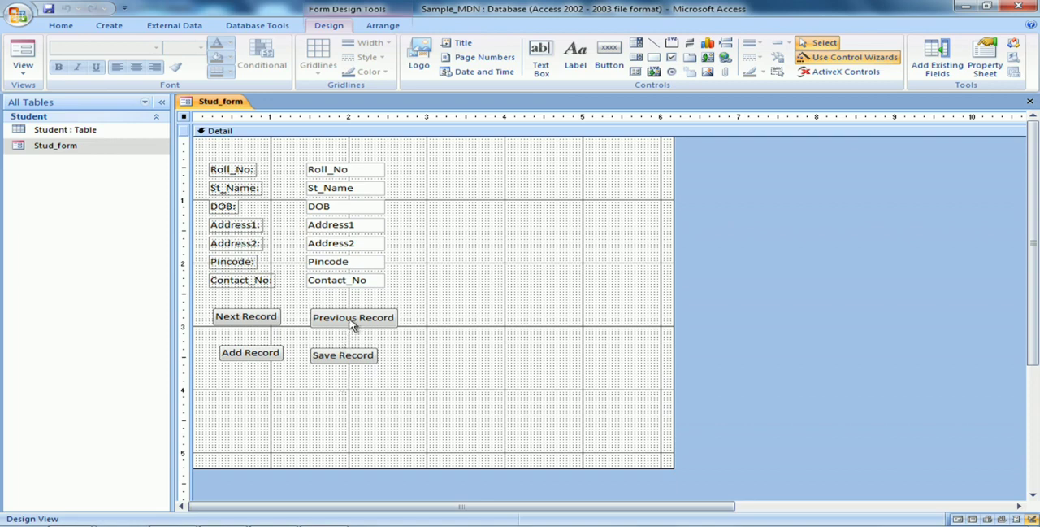
drag(353, 324, 490, 233)
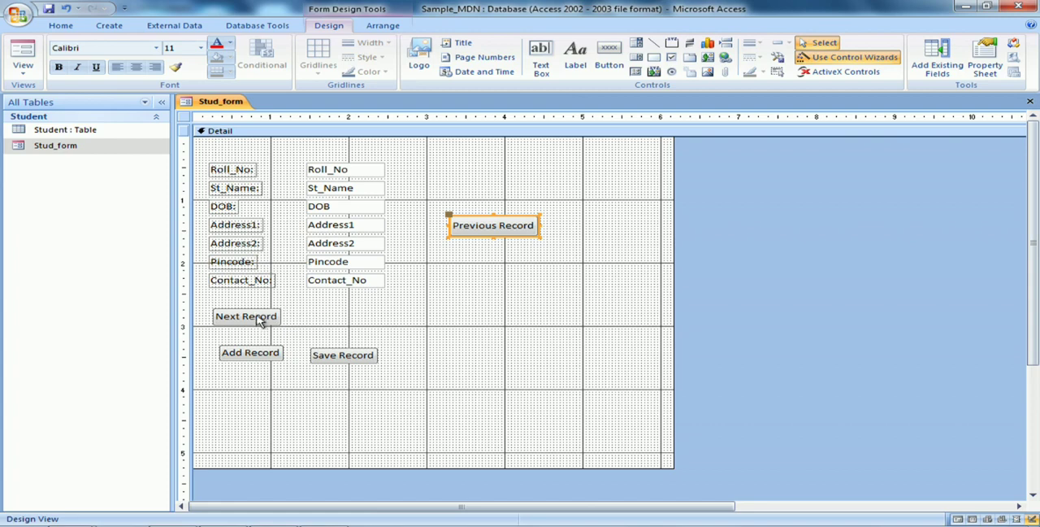
drag(258, 320, 498, 264)
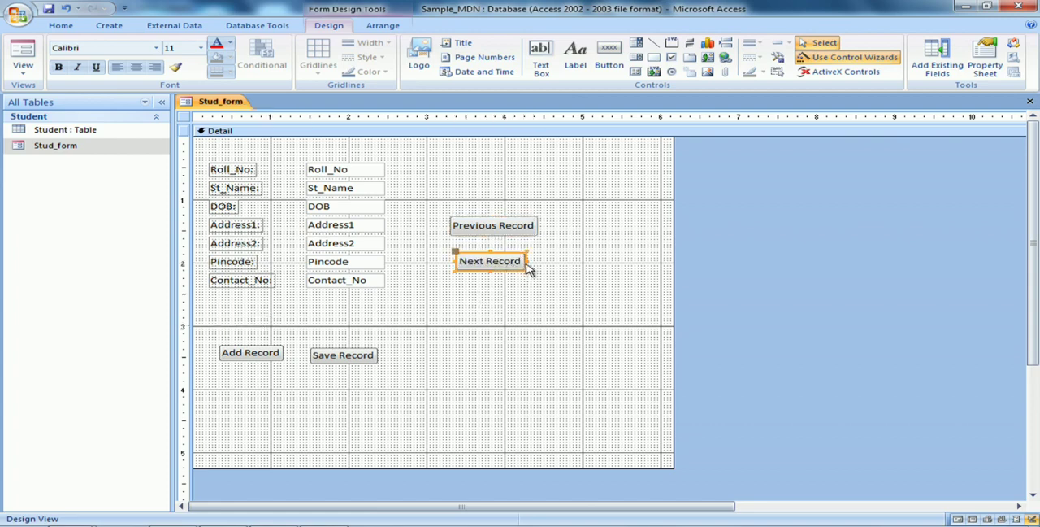
drag(527, 265, 537, 267)
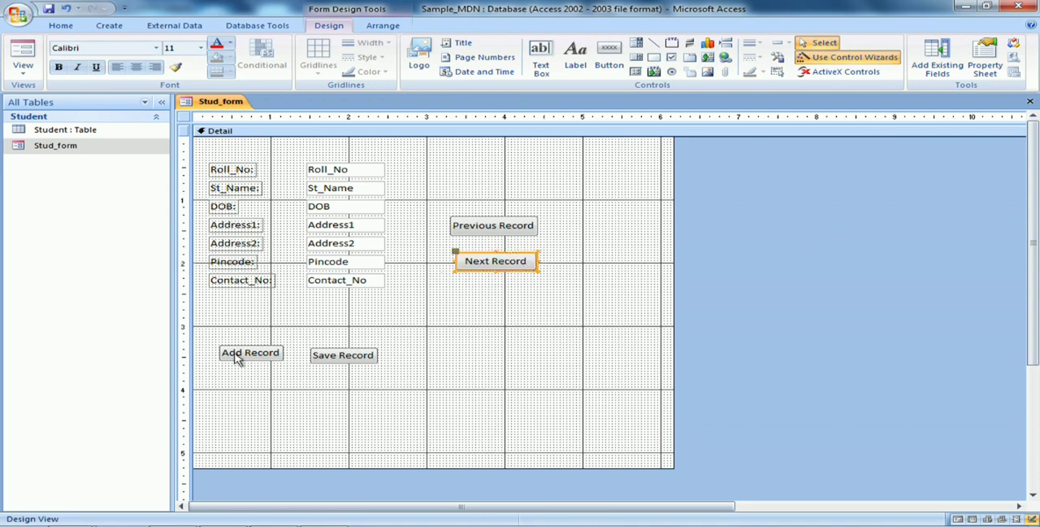
Move the Add Record and Save Record buttons up into a row just below the Contact_No field
drag(236, 358, 227, 319)
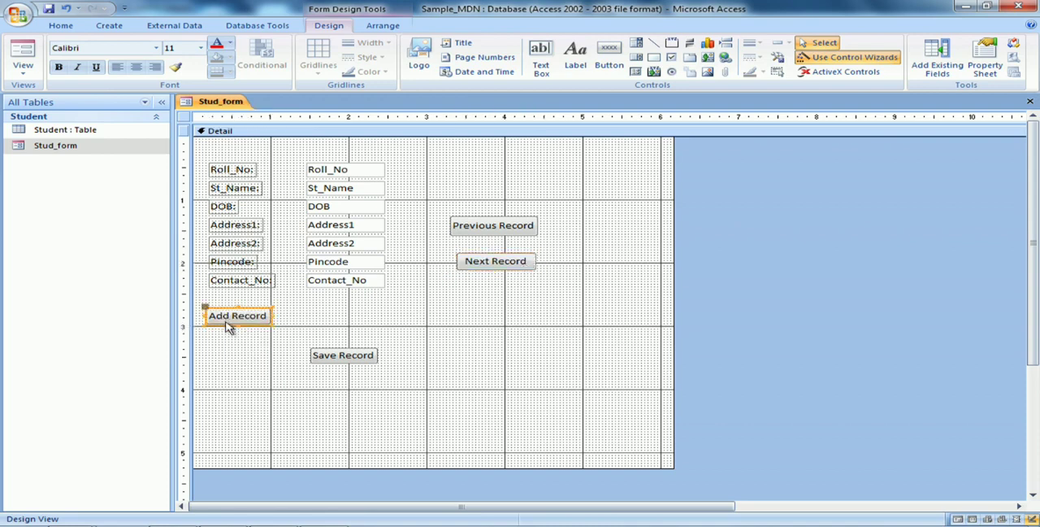
drag(353, 361, 344, 325)
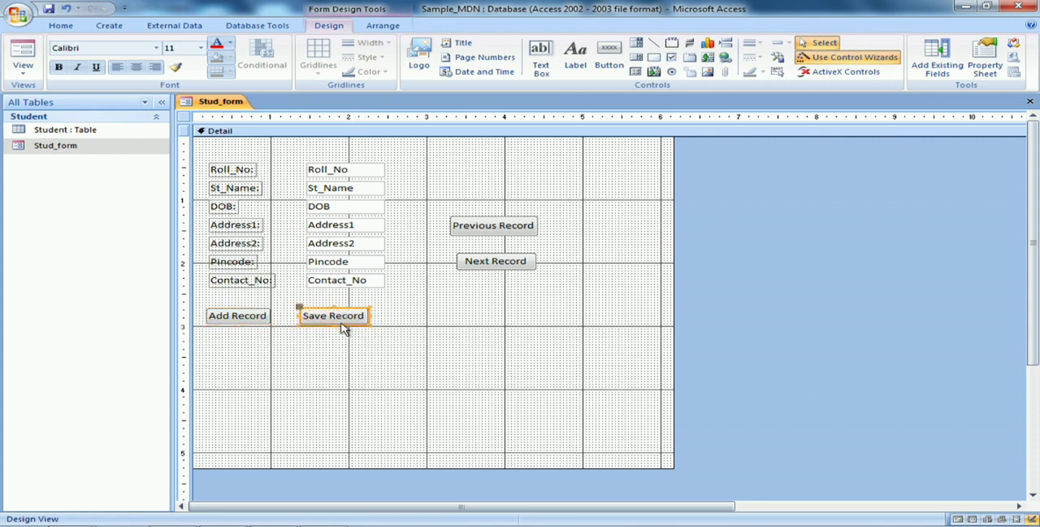
click(438, 350)
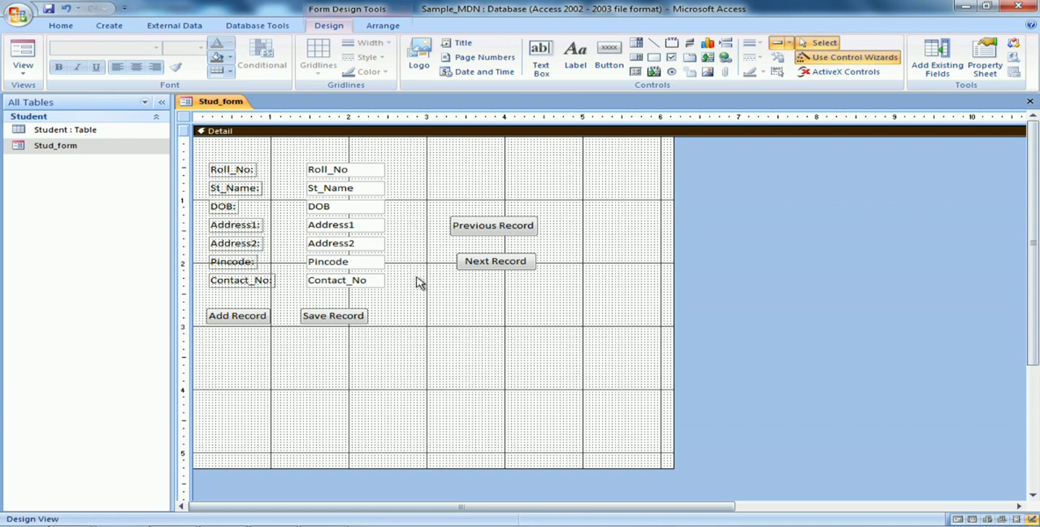
Add the title "Student Details" to the form header, then close Stud_form and save its design changes
click(465, 43)
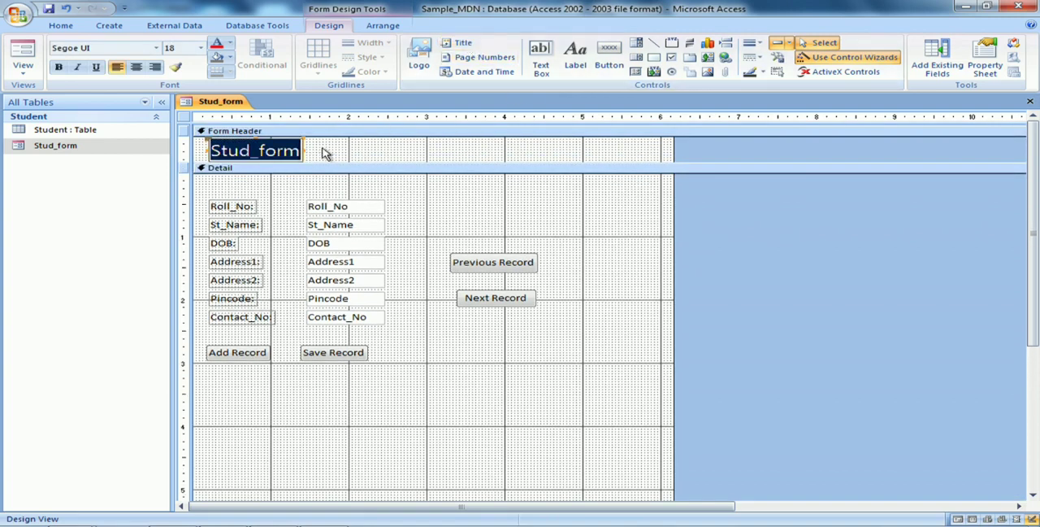
text(St)
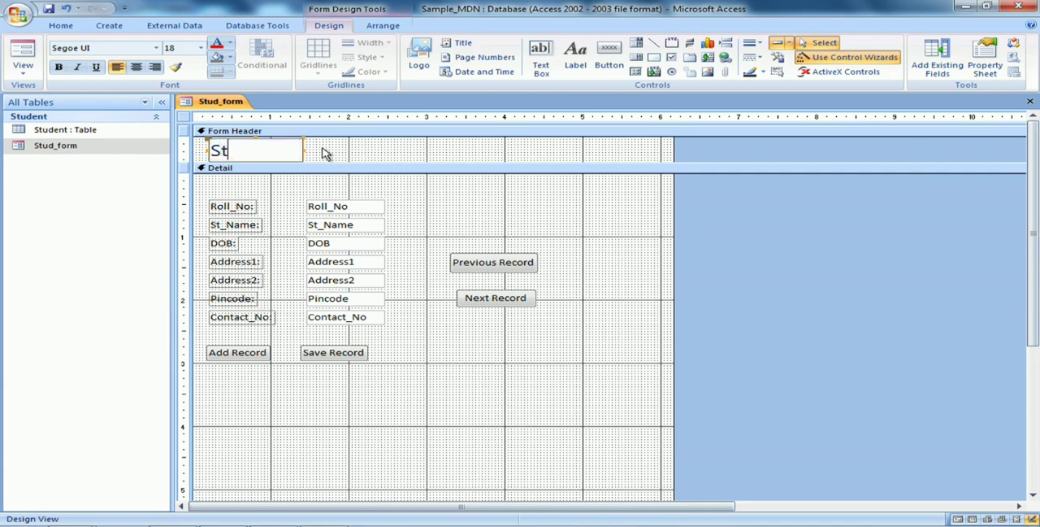
text(udent Details)
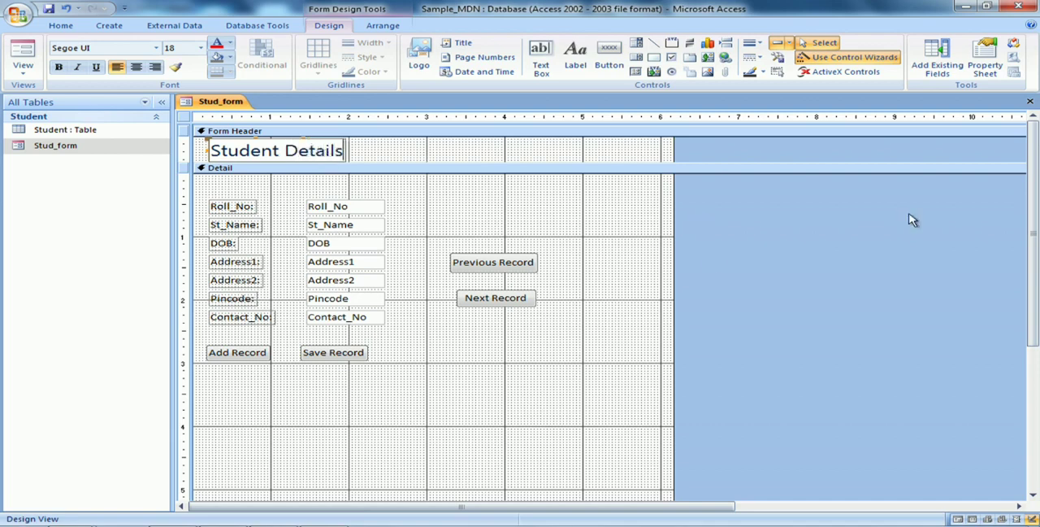
click(1030, 104)
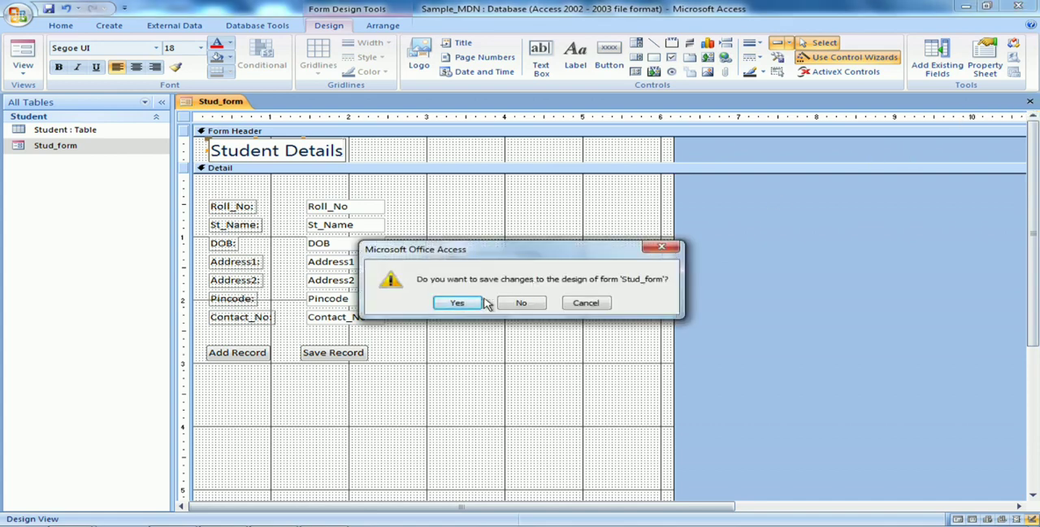
click(462, 305)
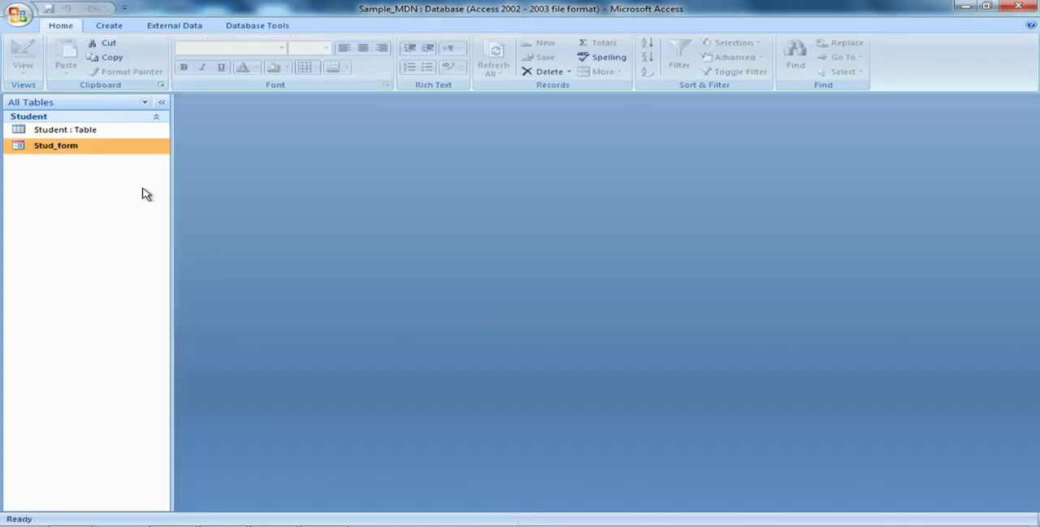
Open Stud_form to check its title and rearranged buttons, and close it
double_click(122, 149)
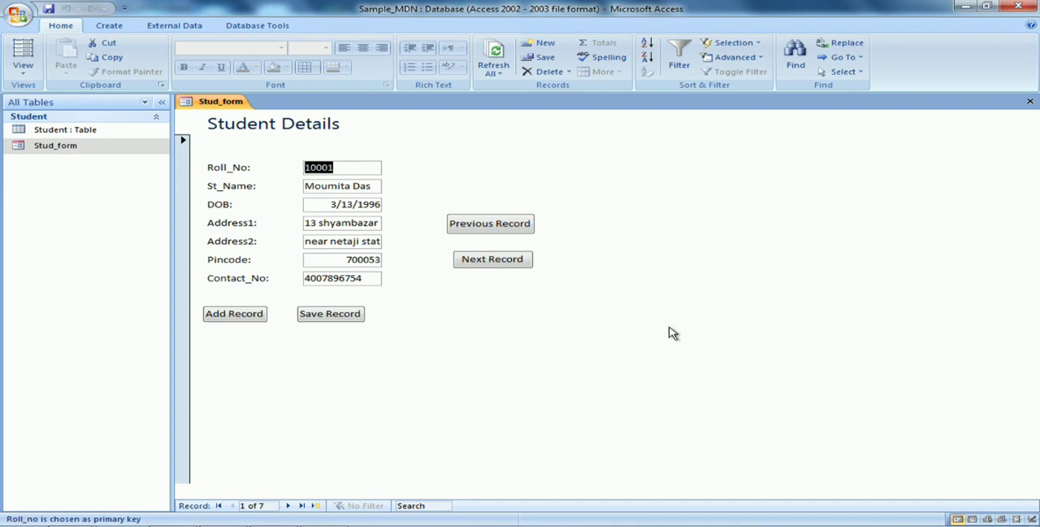
click(1030, 102)
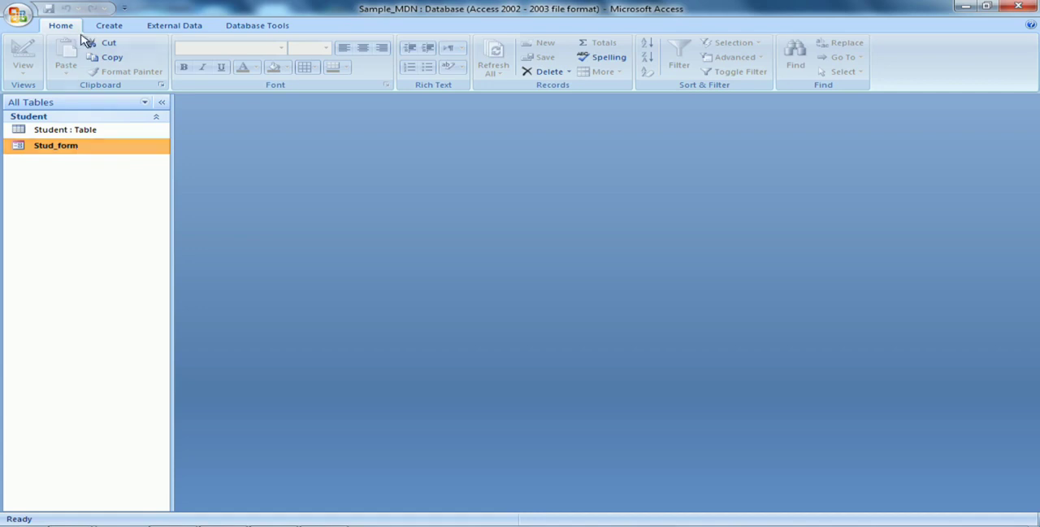
click(114, 27)
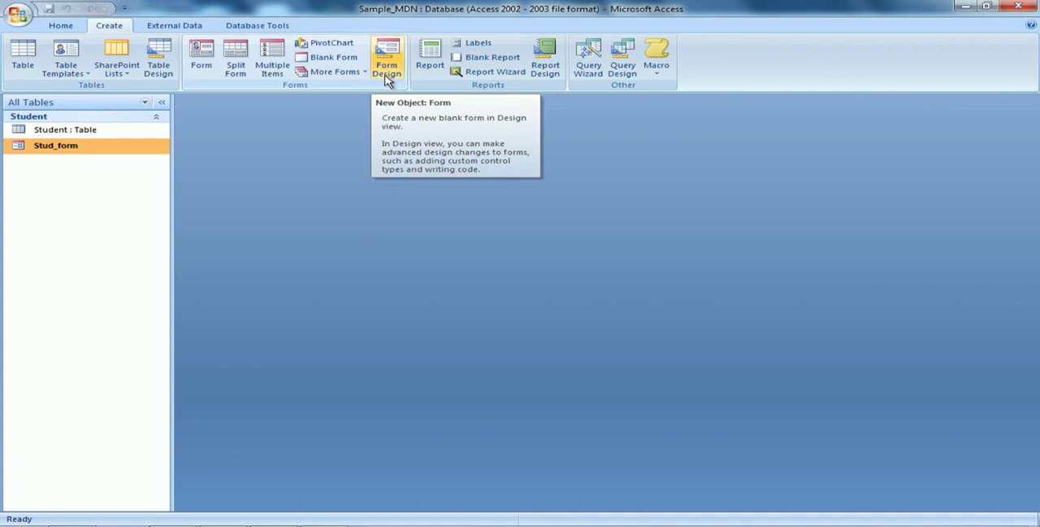
Set the description in Stud_form's properties to "Student Details"
right_click(110, 154)
mouse_move(140, 207)
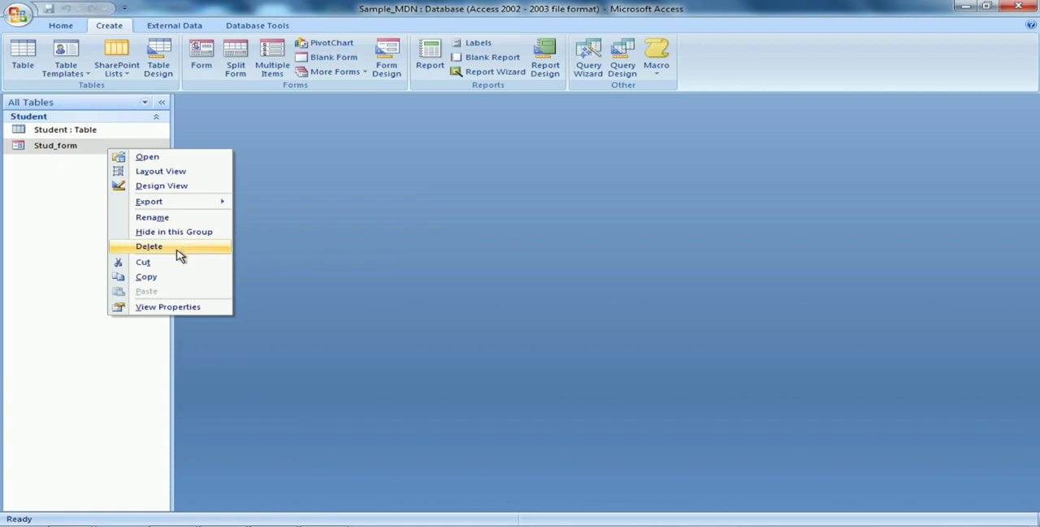
click(168, 306)
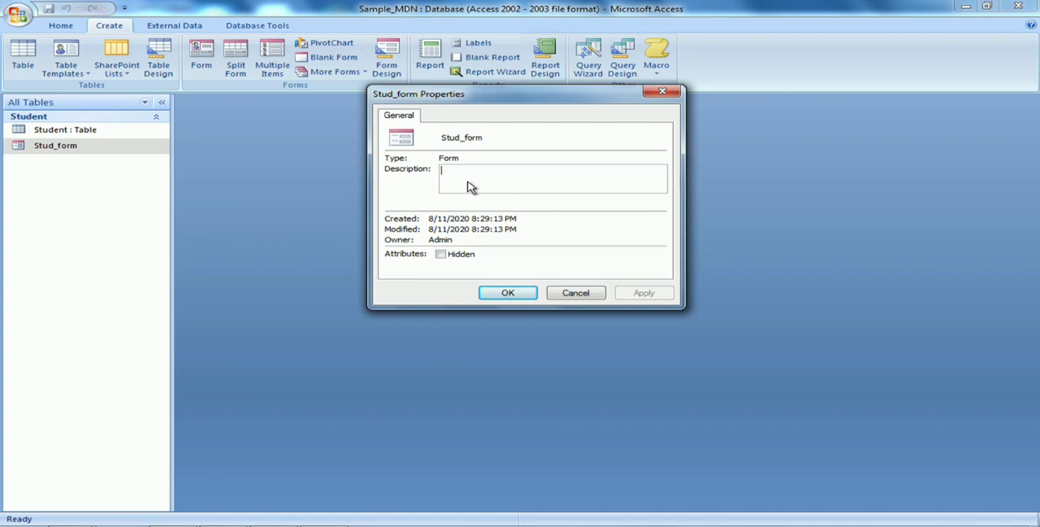
text(St)
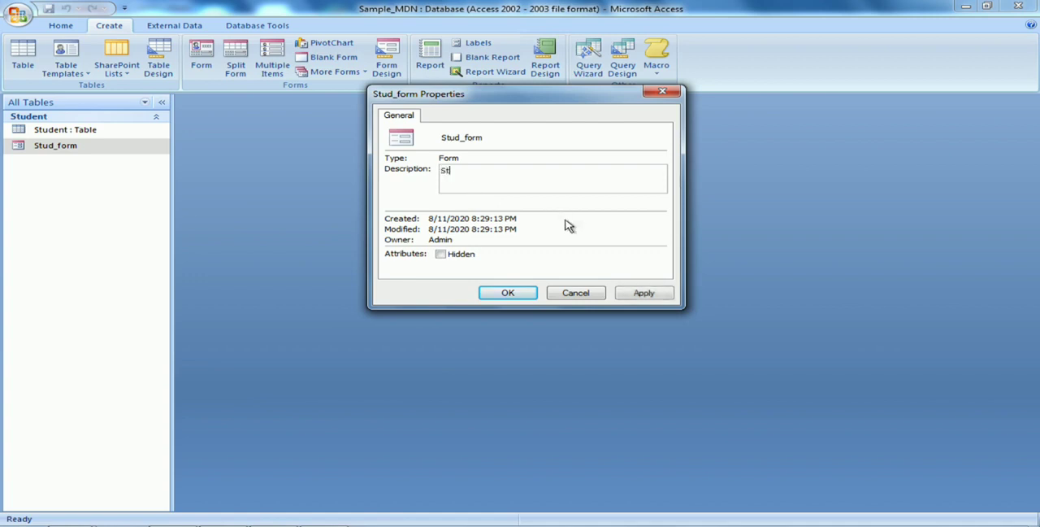
text(udent Details)
click(644, 295)
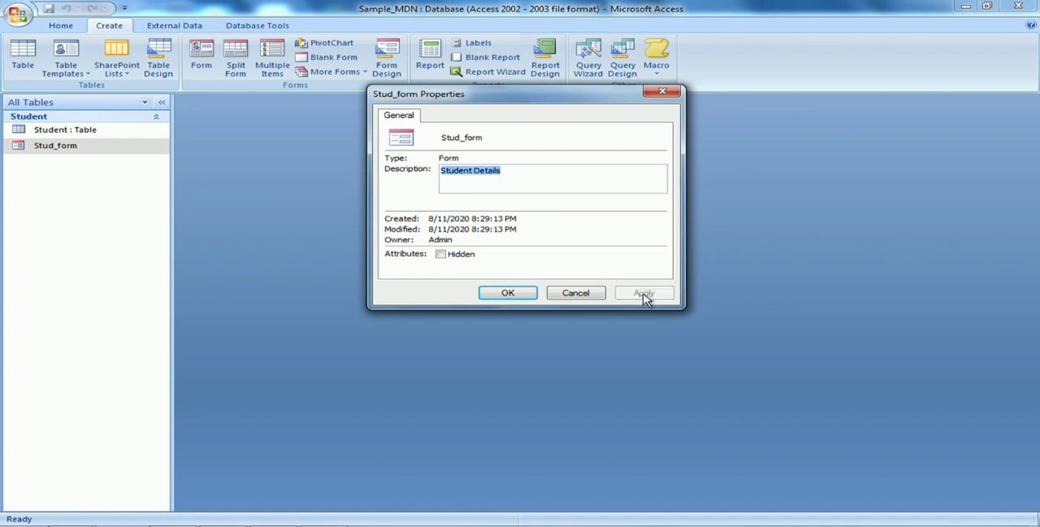
click(526, 294)
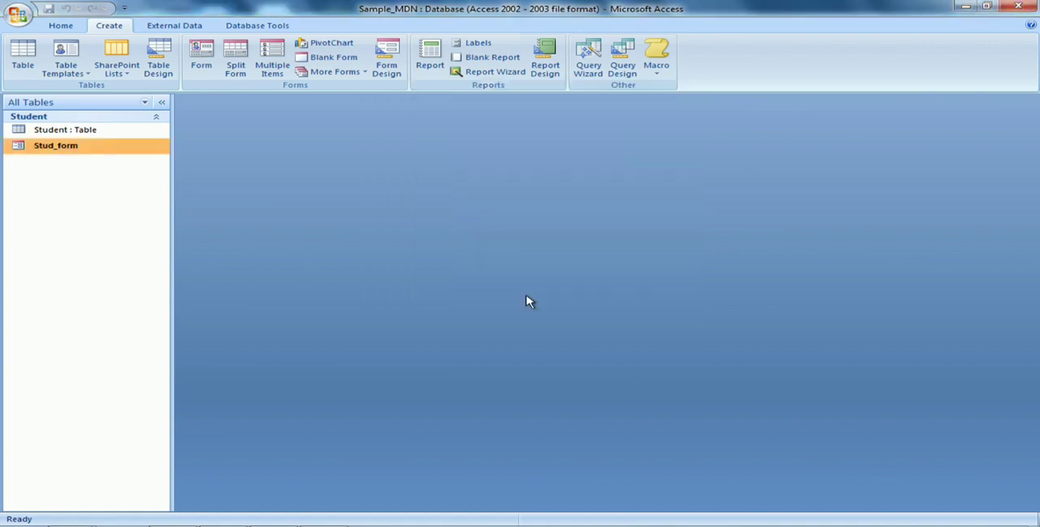
Open Stud_form and review the description in its properties
double_click(137, 151)
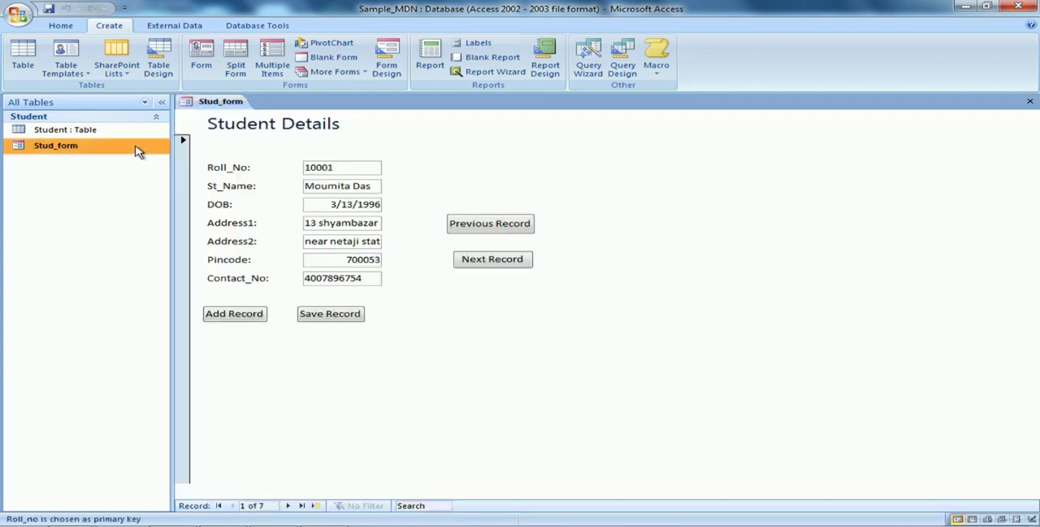
right_click(138, 150)
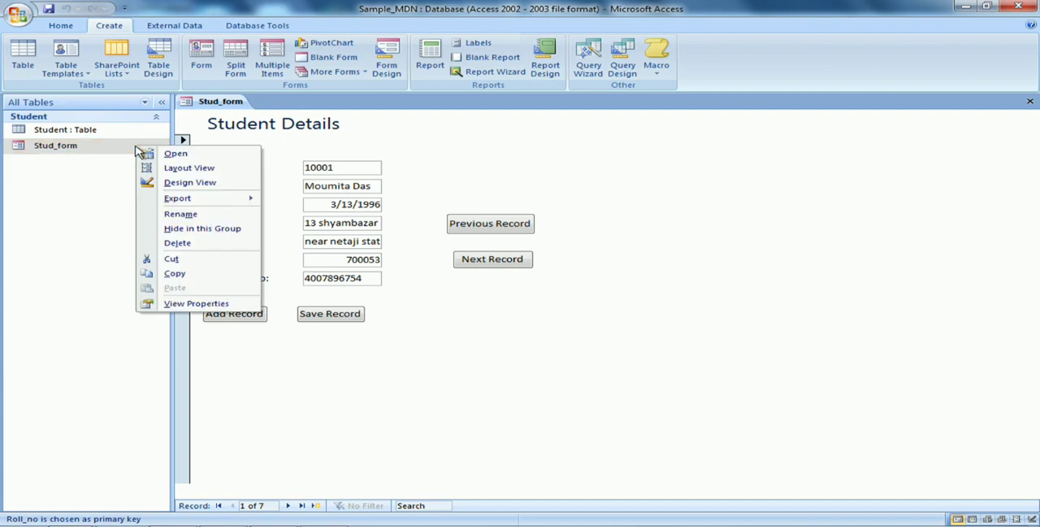
click(196, 302)
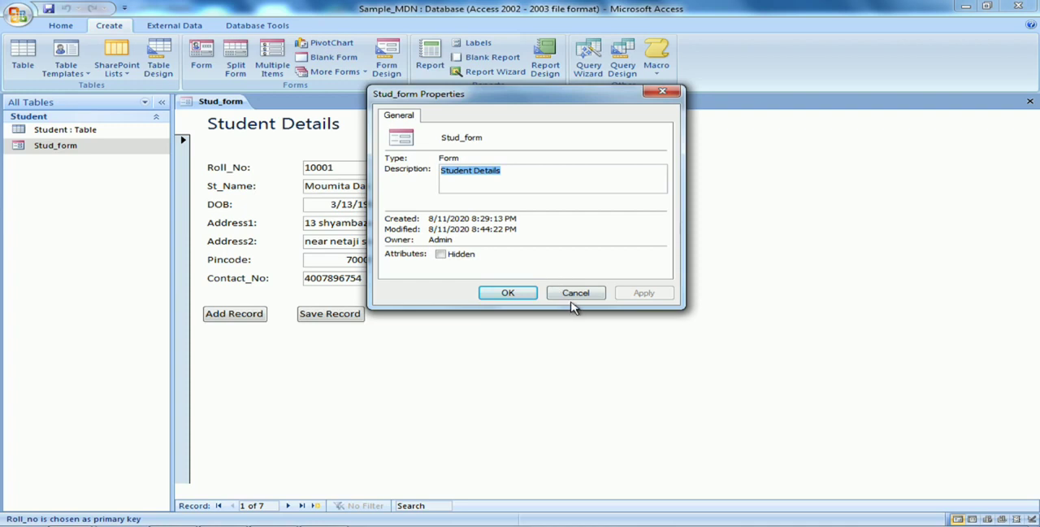
click(522, 297)
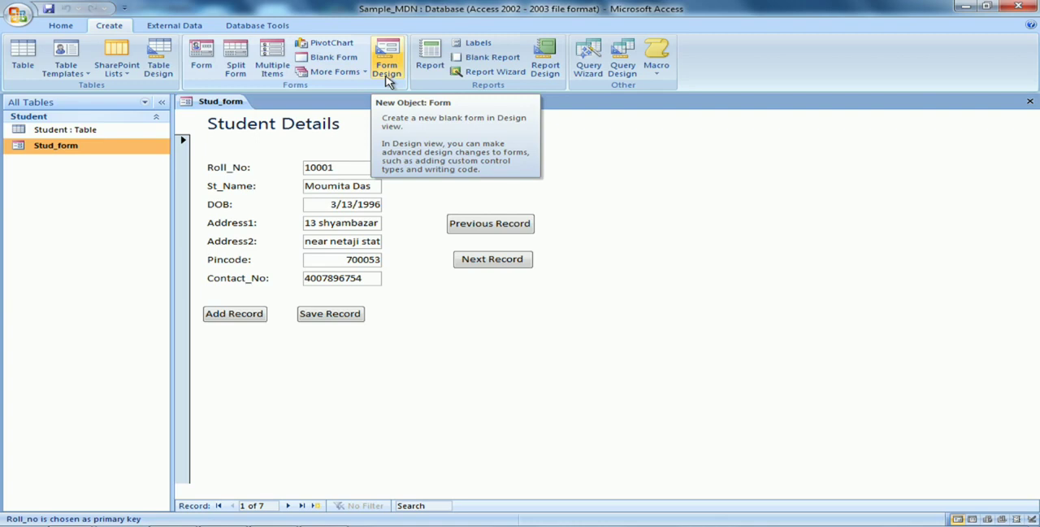
In Stud_form's Design View, add a label reading "Go to previous record" between the Address1 field and the Previous Record button
right_click(77, 148)
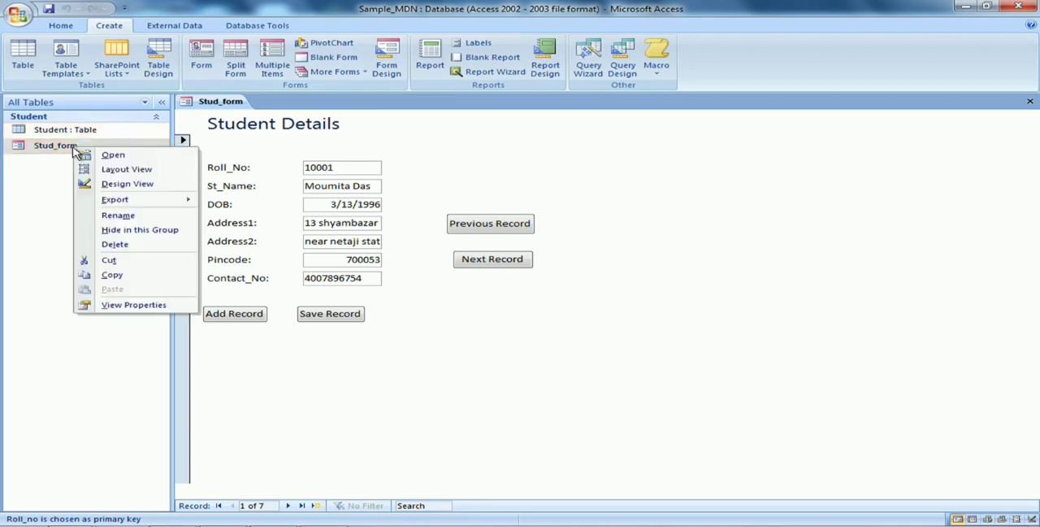
click(122, 186)
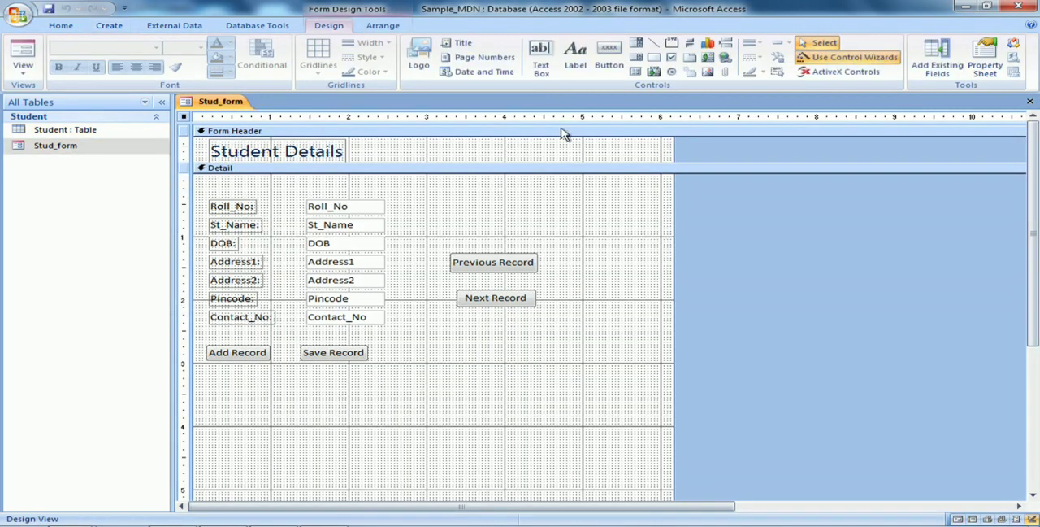
click(576, 68)
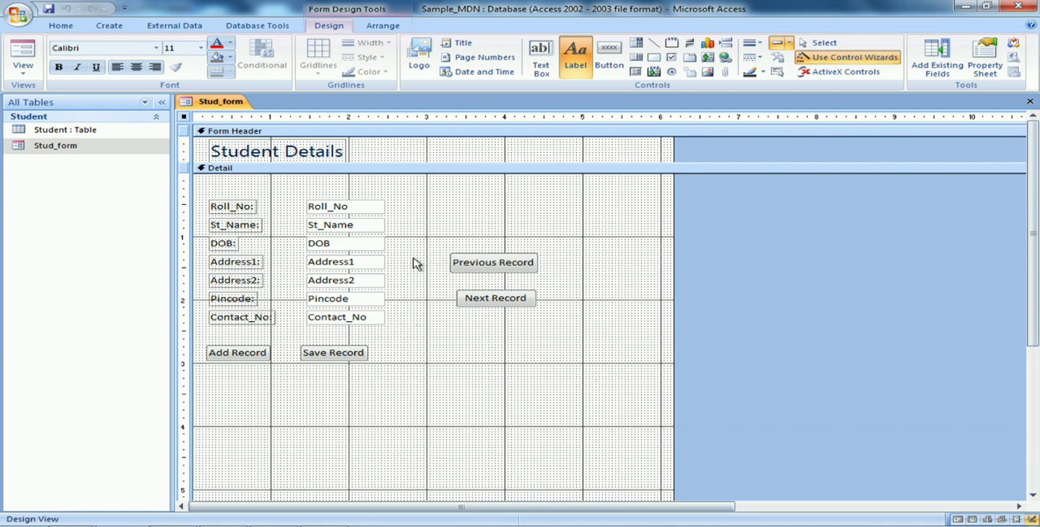
drag(402, 260, 437, 277)
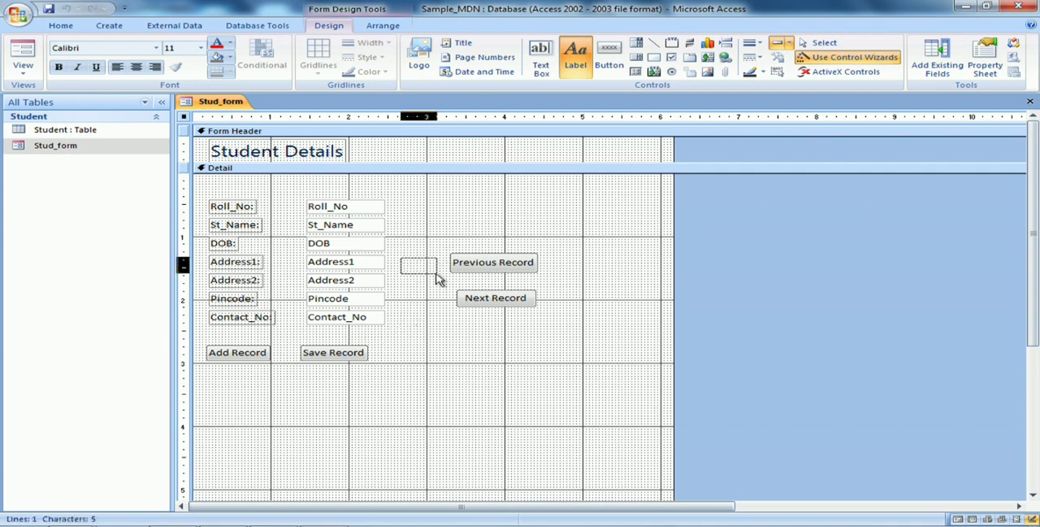
click(436, 278)
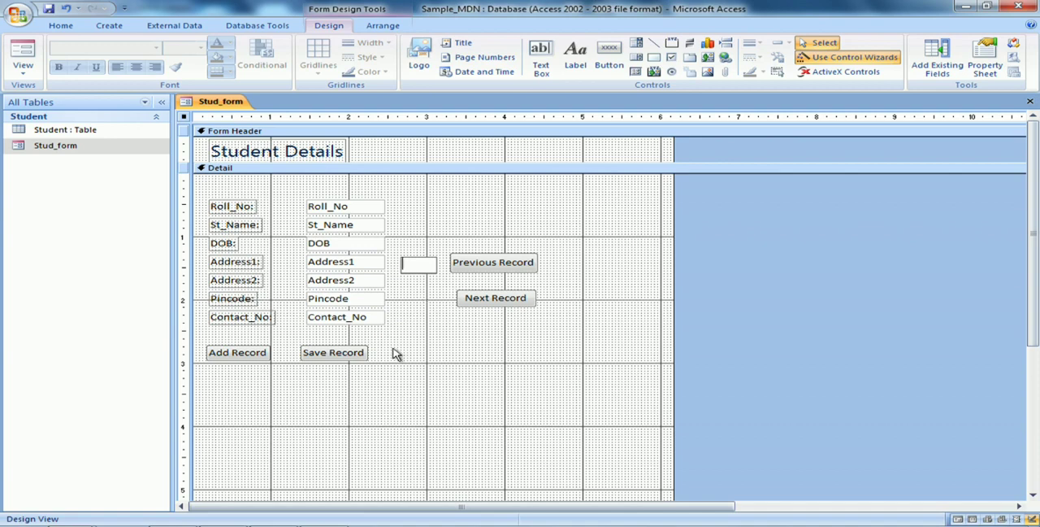
text(Go to precious)
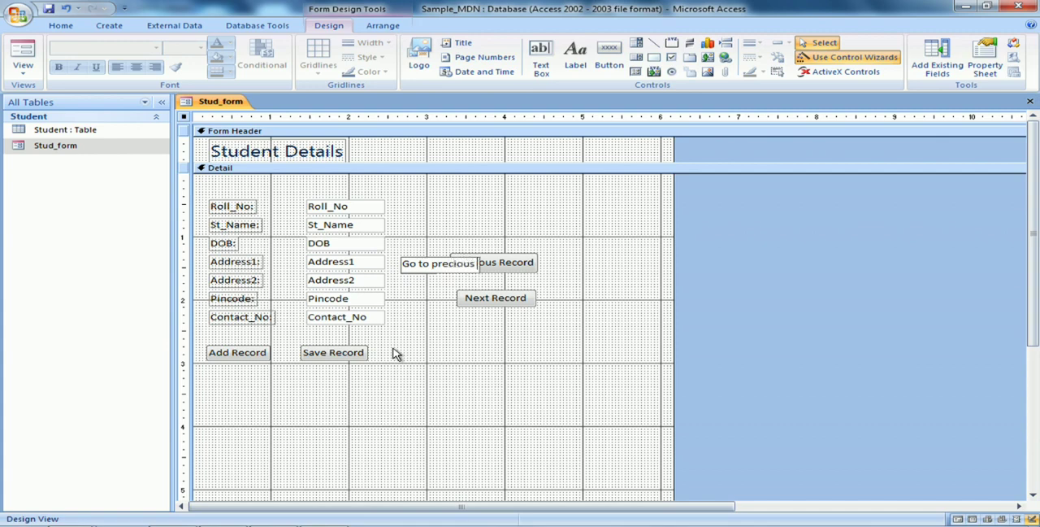
key(BackSpace)
key(BackSpace)
key(BackSpace)
key(BackSpace)
key(BackSpace)
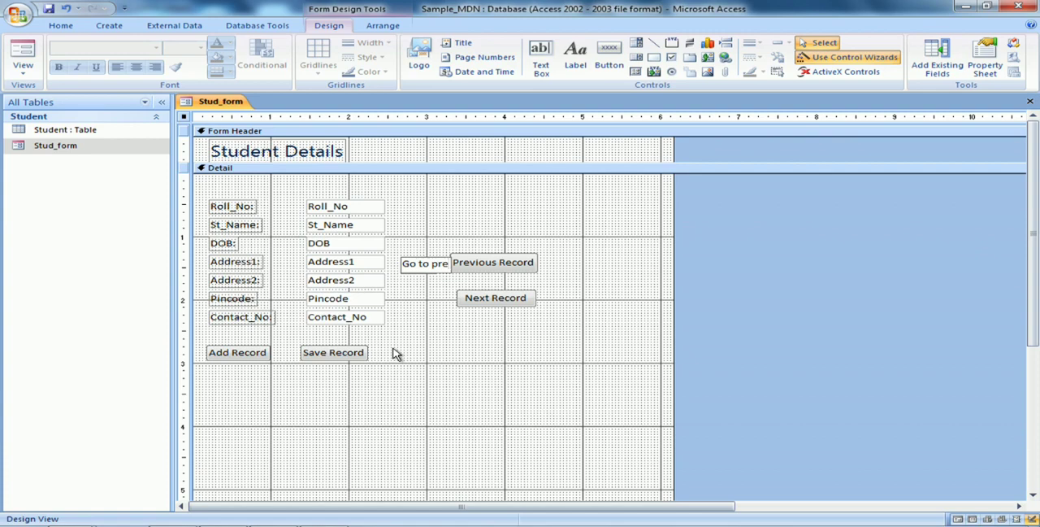
text(vious)
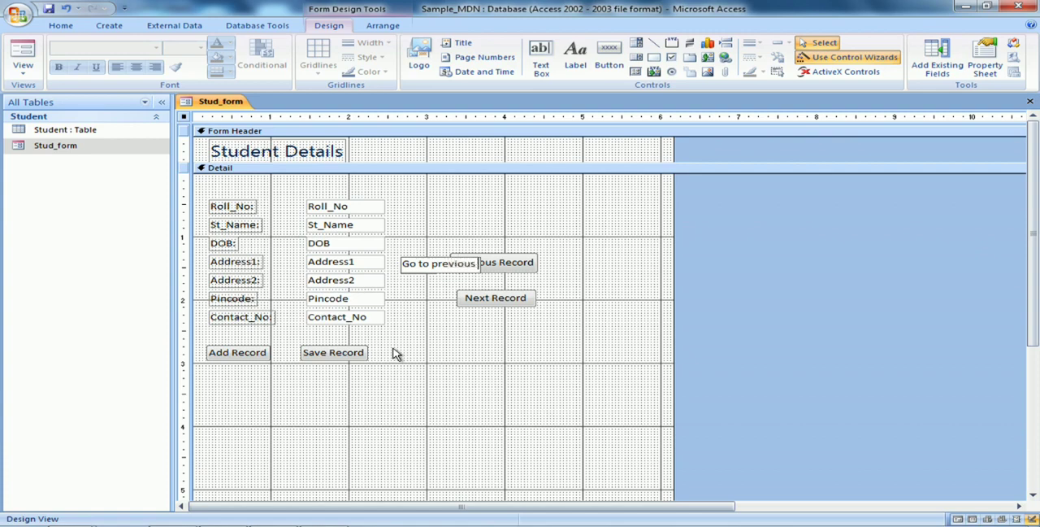
text( record)
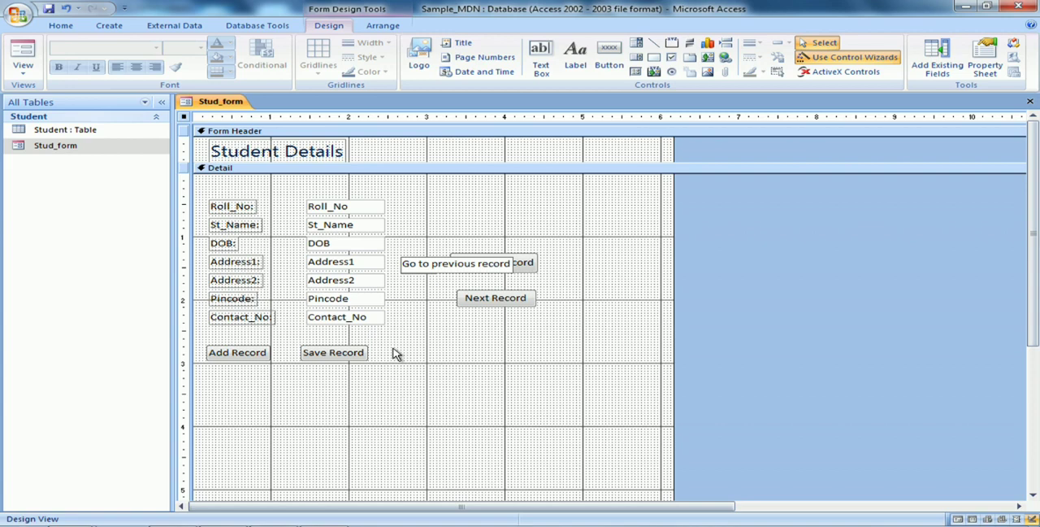
click(554, 372)
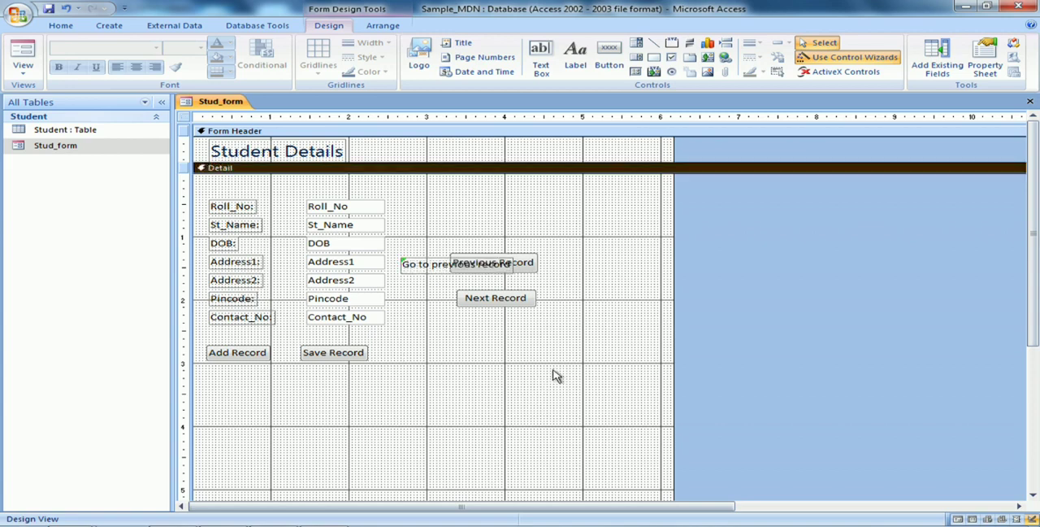
Place the "Go to previous record" label beside Address1 and move the Previous Record and Next Record buttons to the right of it
drag(433, 262, 417, 258)
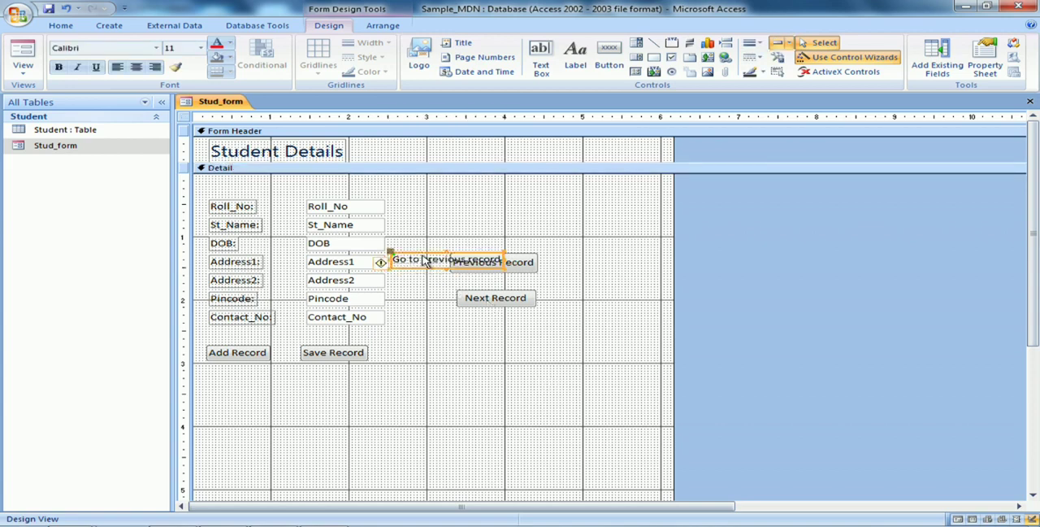
drag(527, 270, 599, 268)
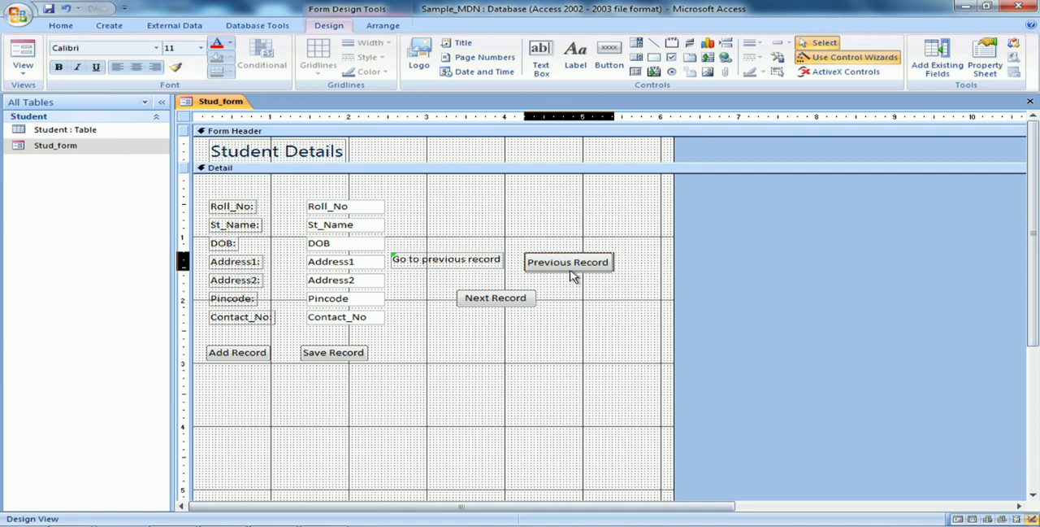
click(499, 298)
drag(499, 298, 565, 290)
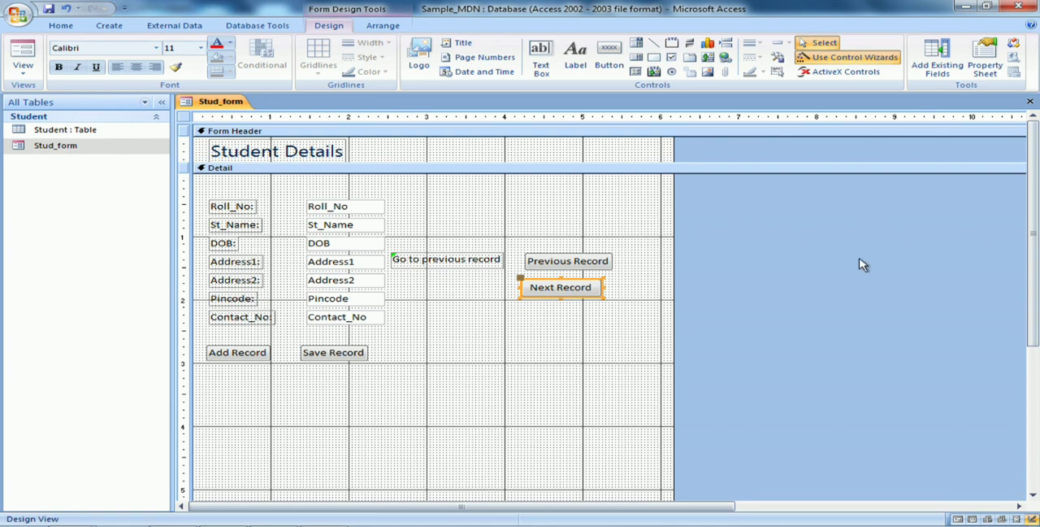
Close Stud_form saving its design changes, and reopen it briefly to check the new label and button positions
click(1030, 101)
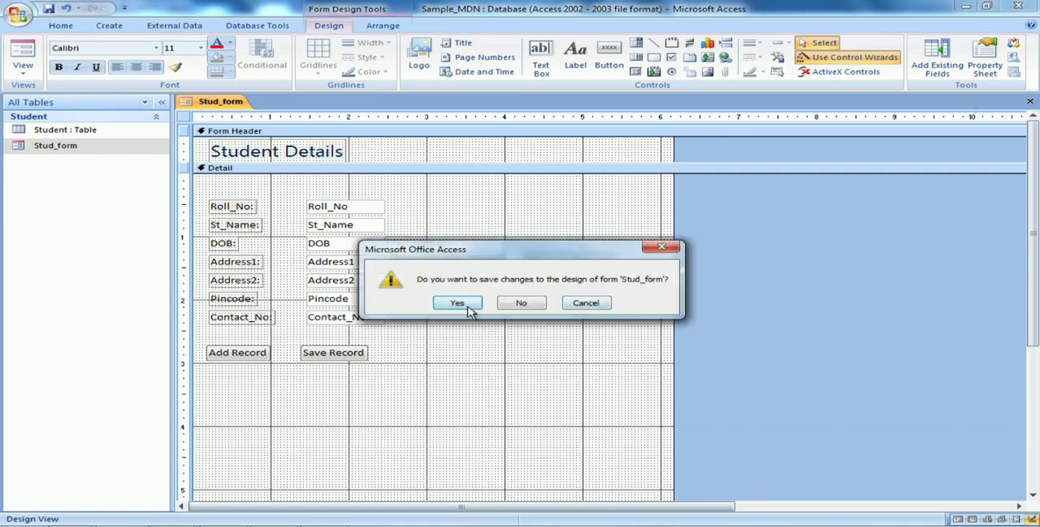
click(469, 304)
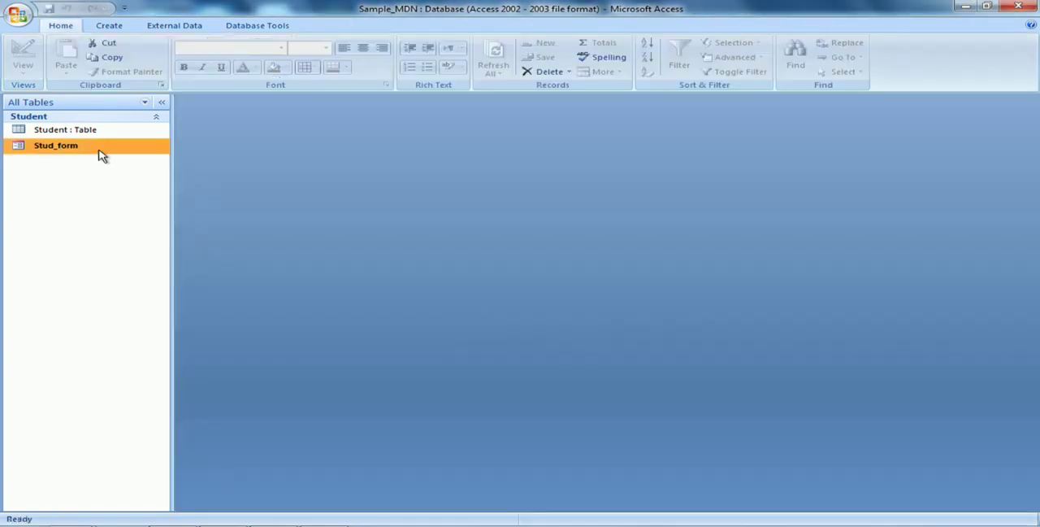
double_click(101, 155)
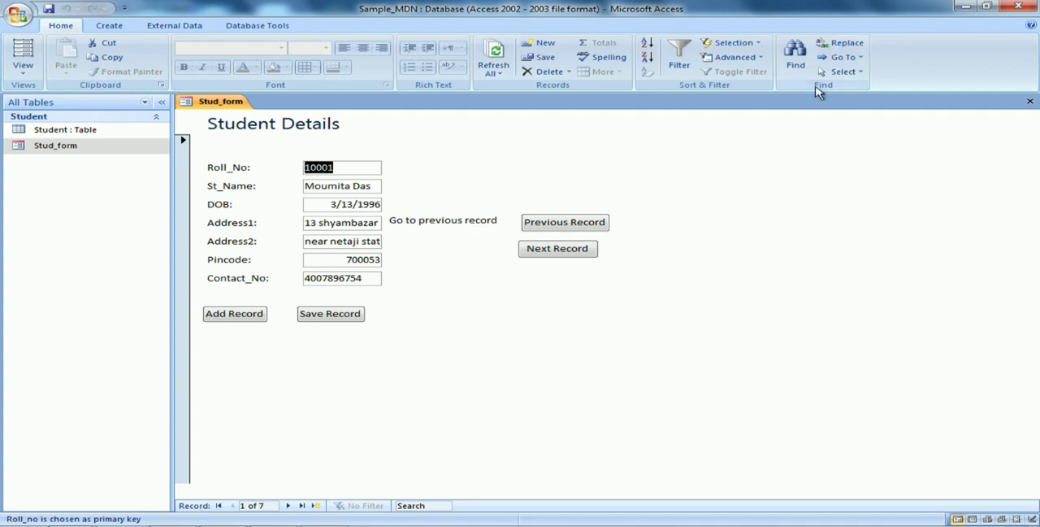
click(1030, 103)
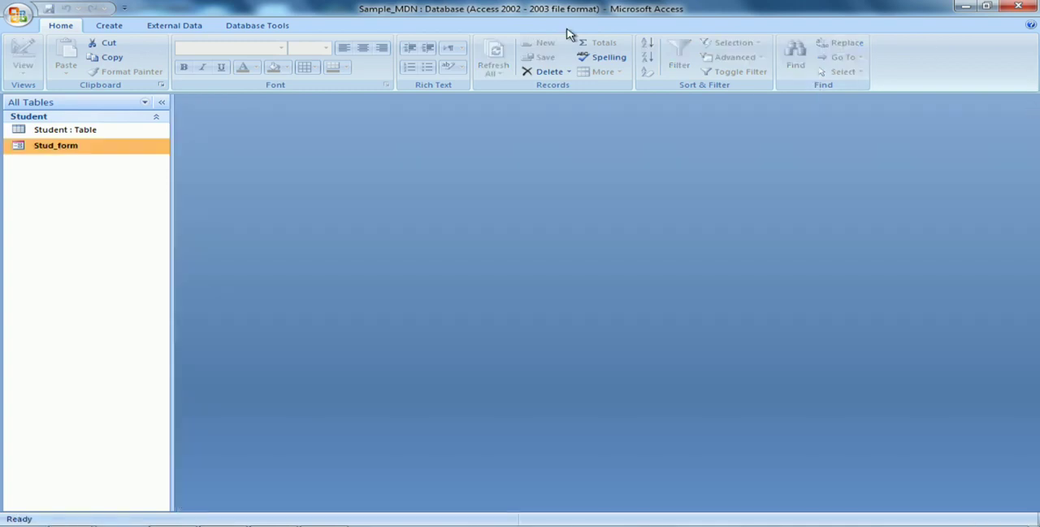
In Stud_form's Design View, add a label reading "Go to next record" below the "Go to previous record" label
right_click(72, 146)
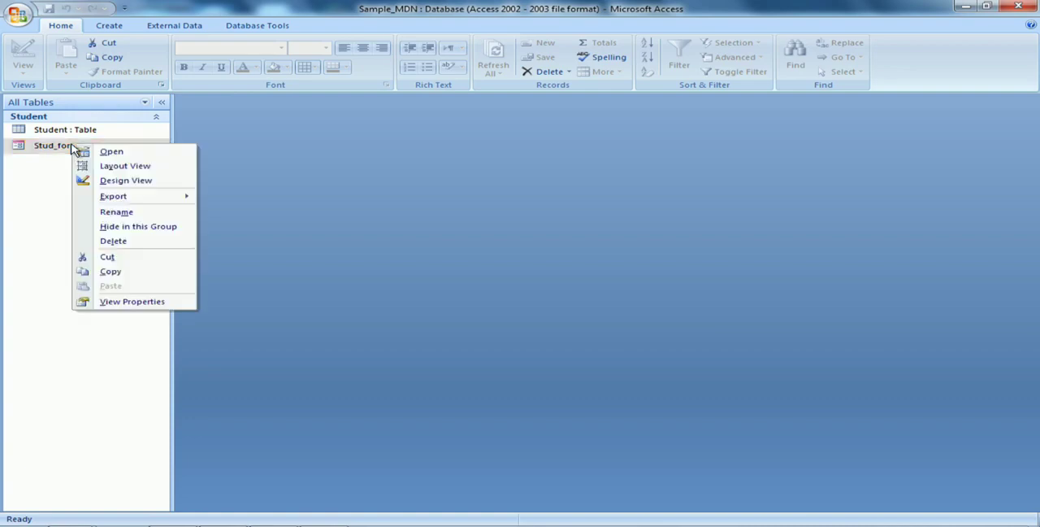
click(116, 180)
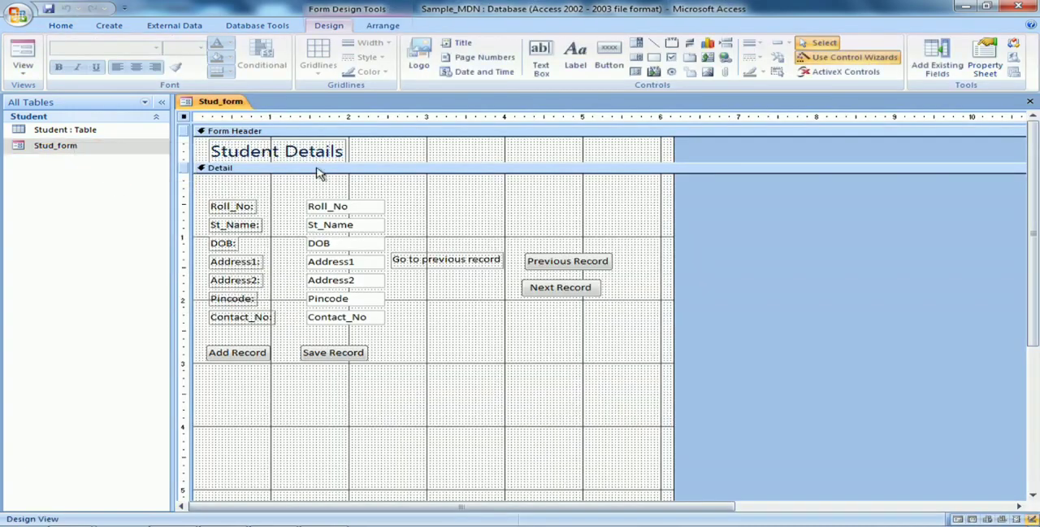
click(572, 68)
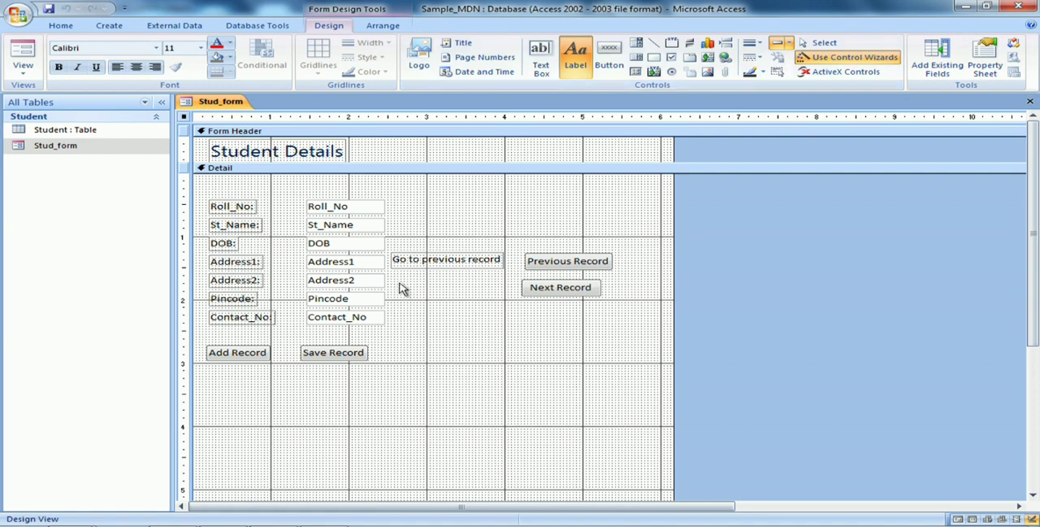
drag(398, 287, 487, 306)
text(G)
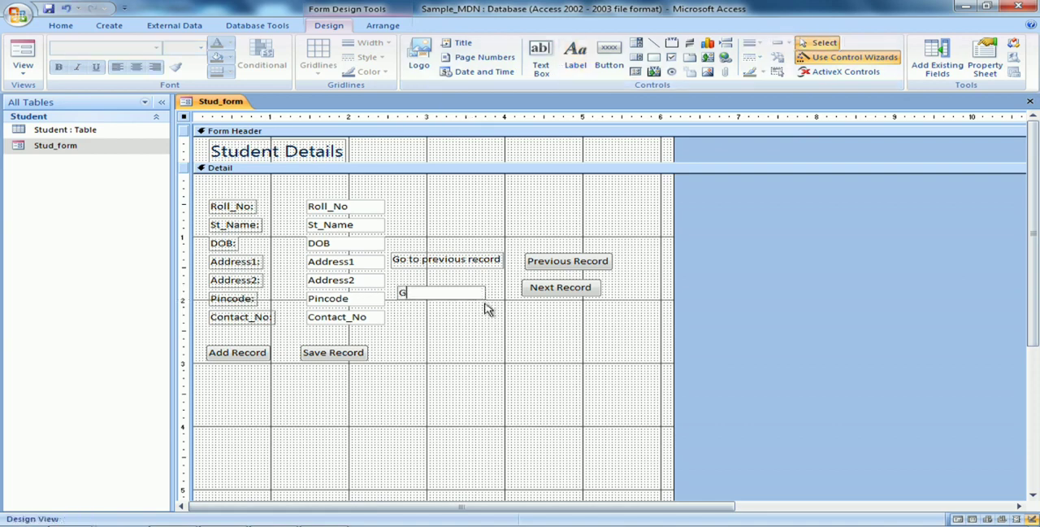
text(o)
text(to next record)
click(549, 372)
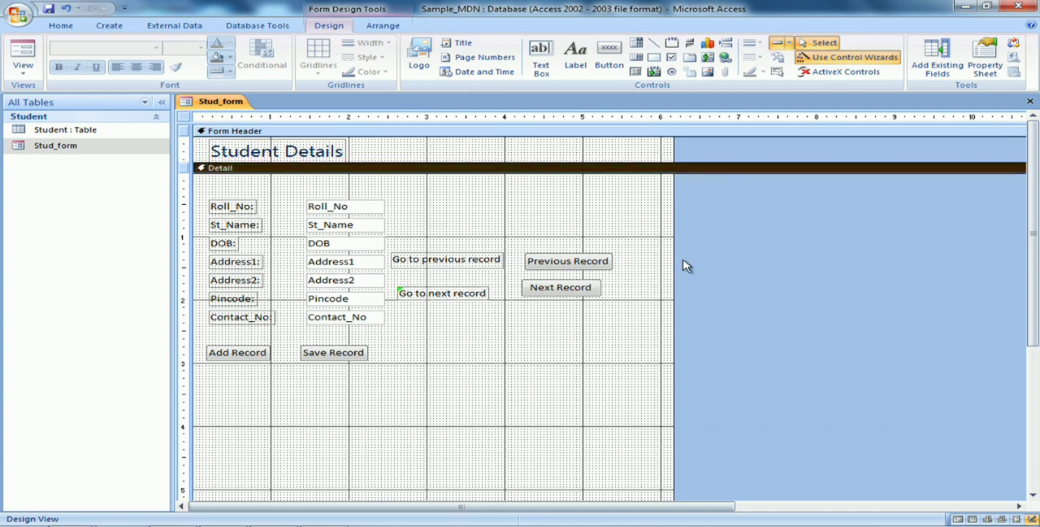
Lower the Next Record button level with its label, and close Stud_form saving the design changes
click(577, 293)
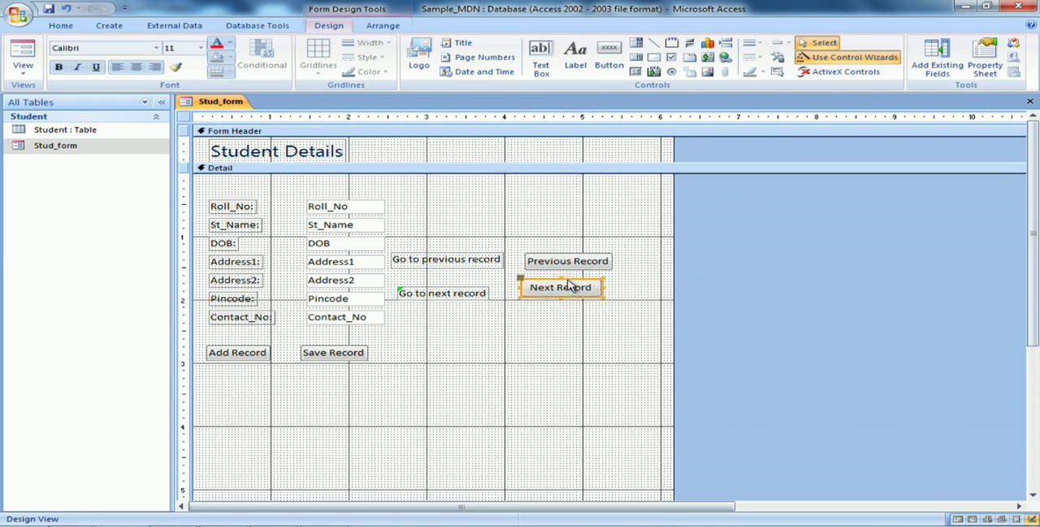
drag(572, 291, 571, 292)
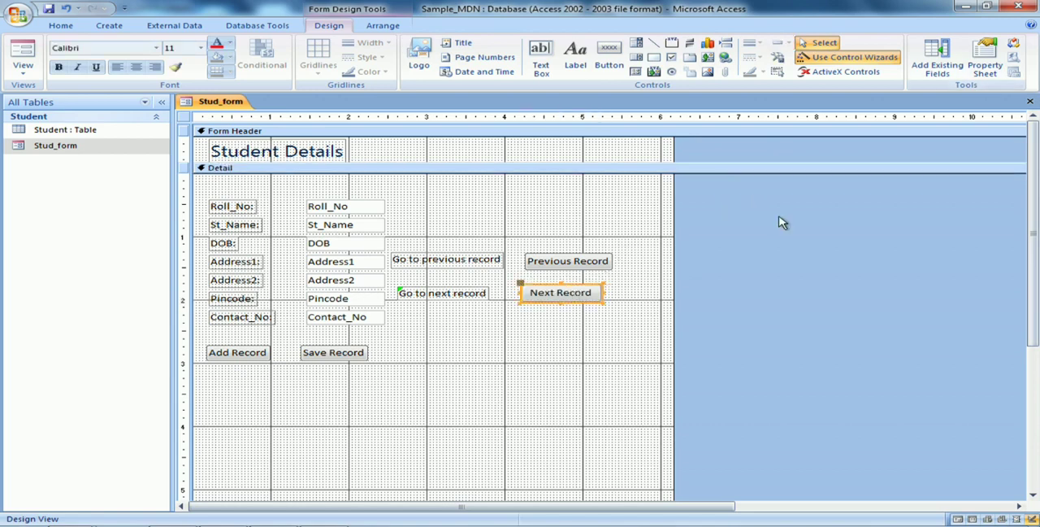
click(1030, 101)
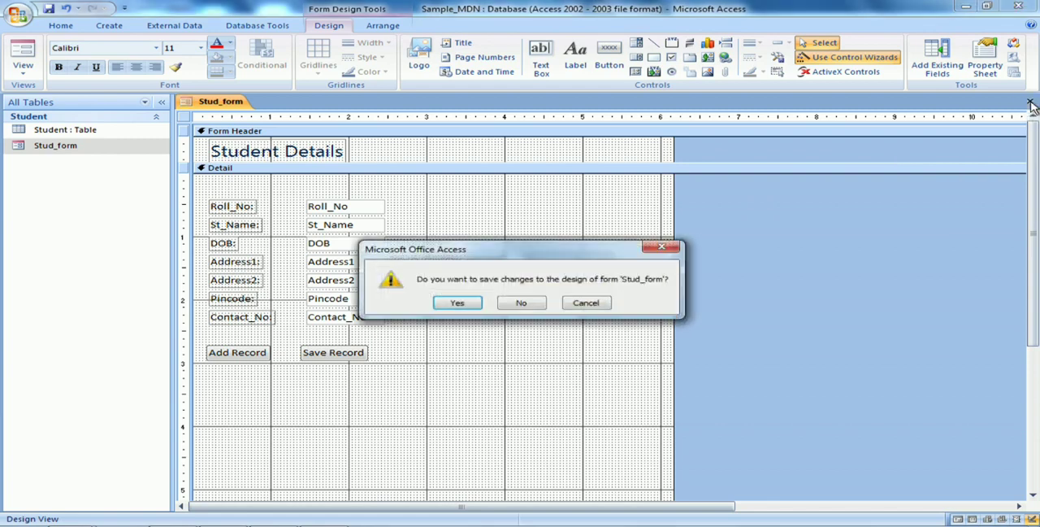
click(457, 303)
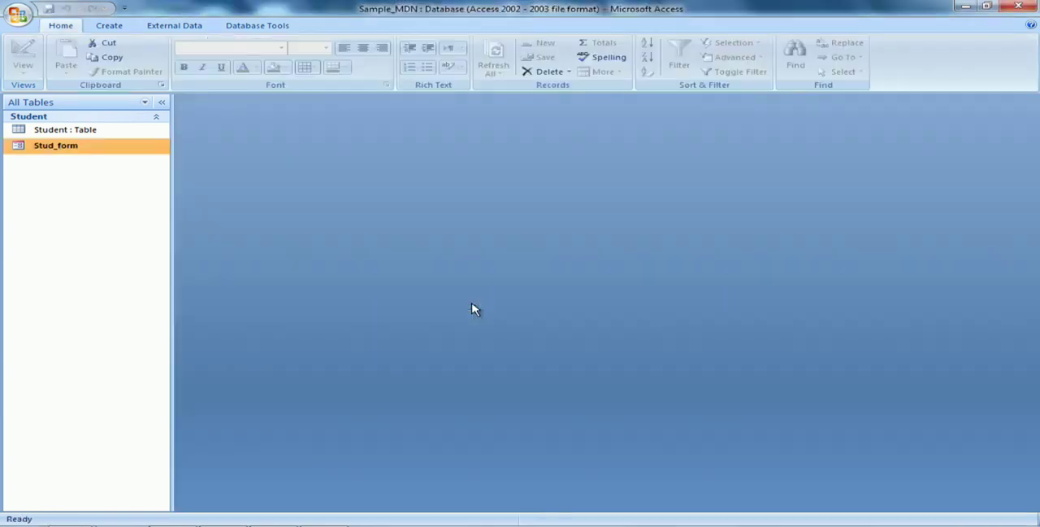
Open Stud_form, generate an automatic form based on it, and close the new form saved as Stud_form1
double_click(87, 149)
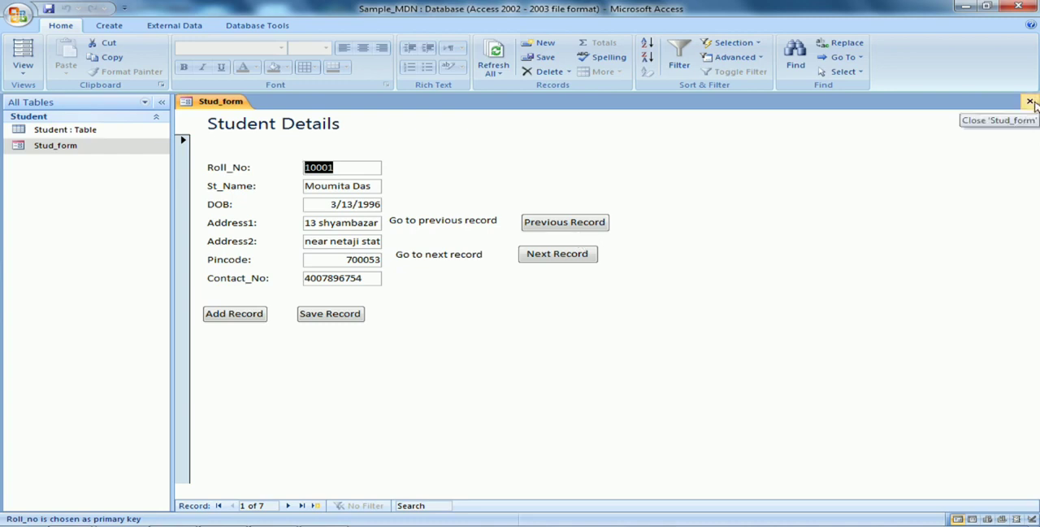
click(114, 26)
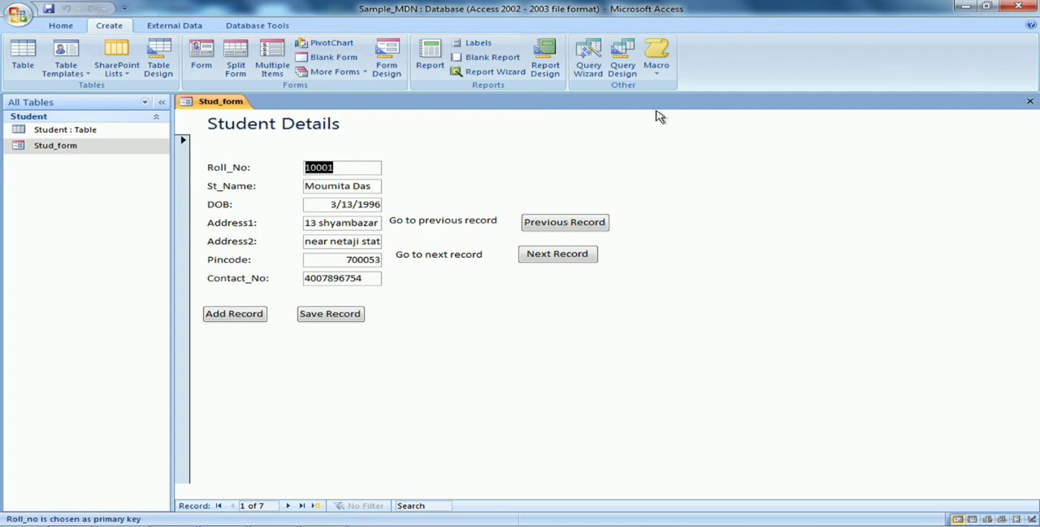
click(200, 65)
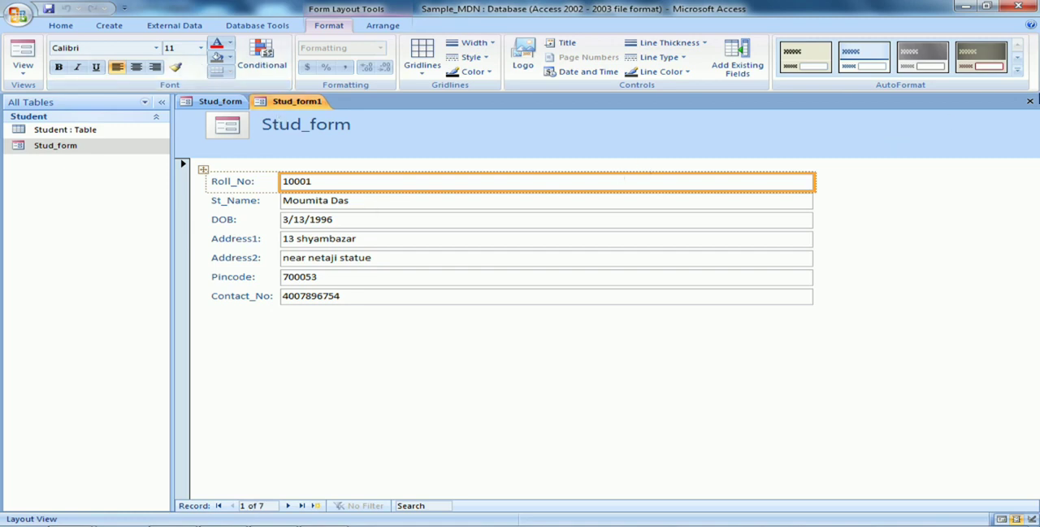
click(1029, 103)
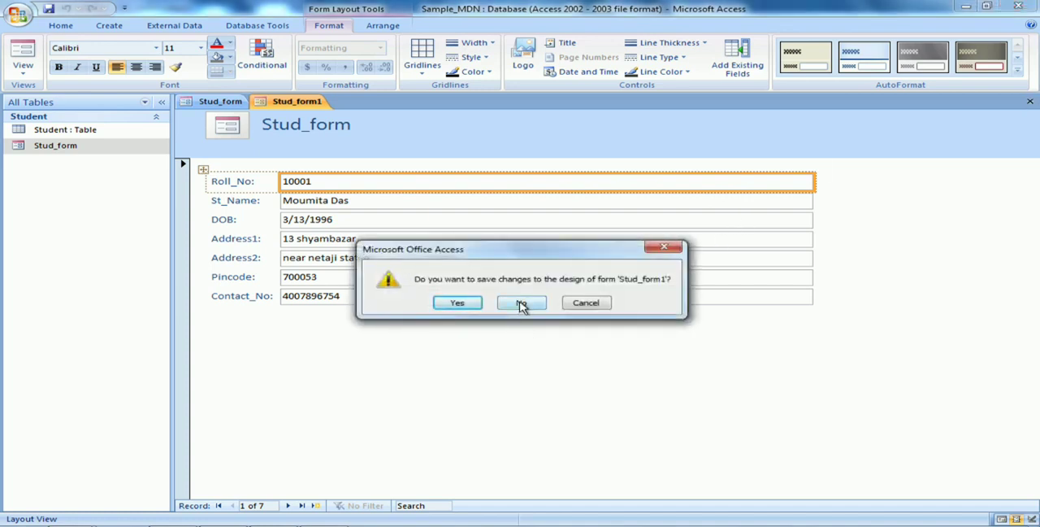
click(441, 306)
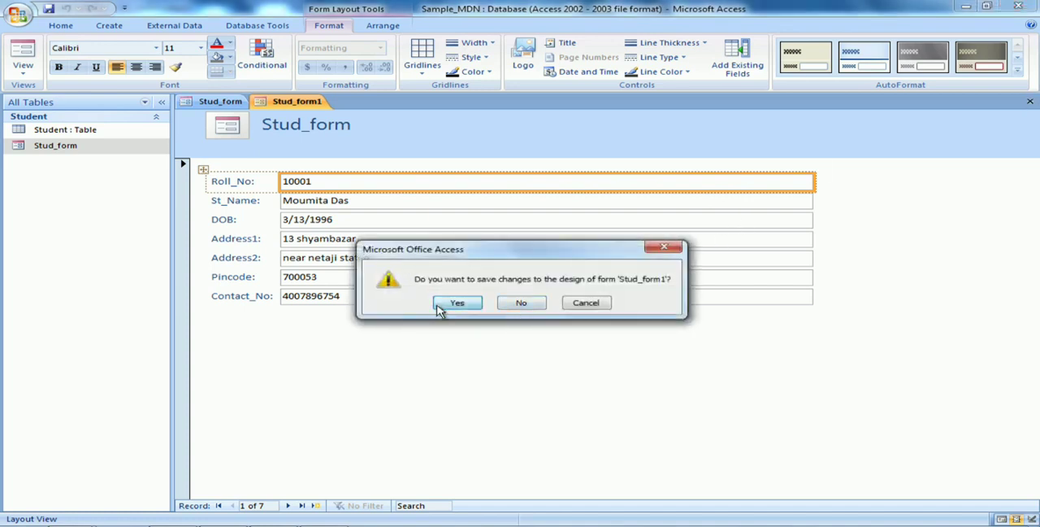
click(528, 211)
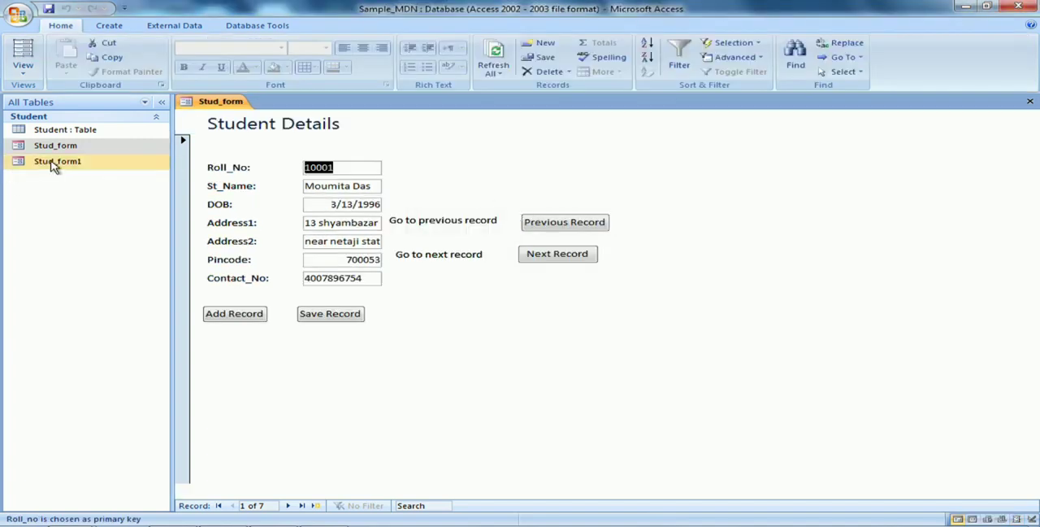
Permanently delete the Stud_form1 form from the database and close Stud_form
right_click(54, 166)
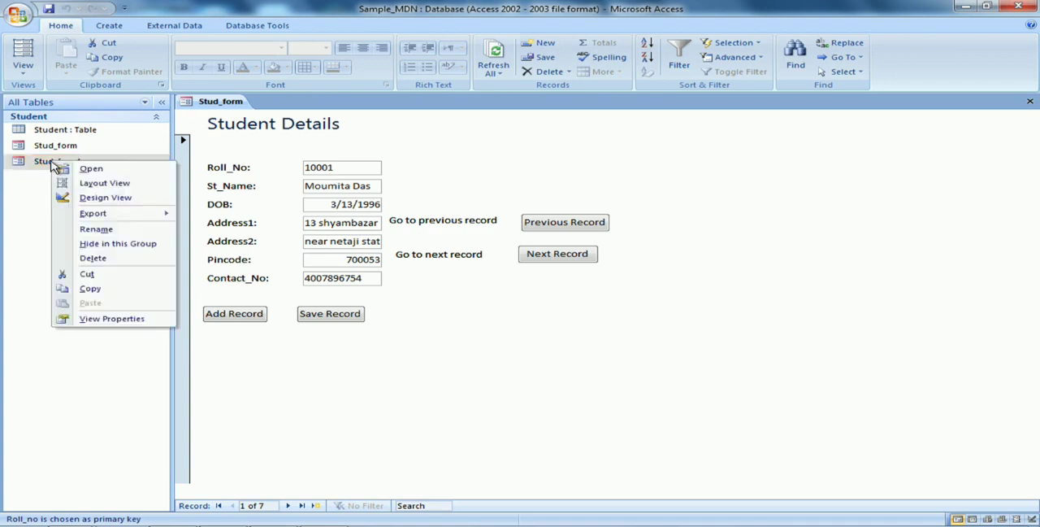
click(94, 259)
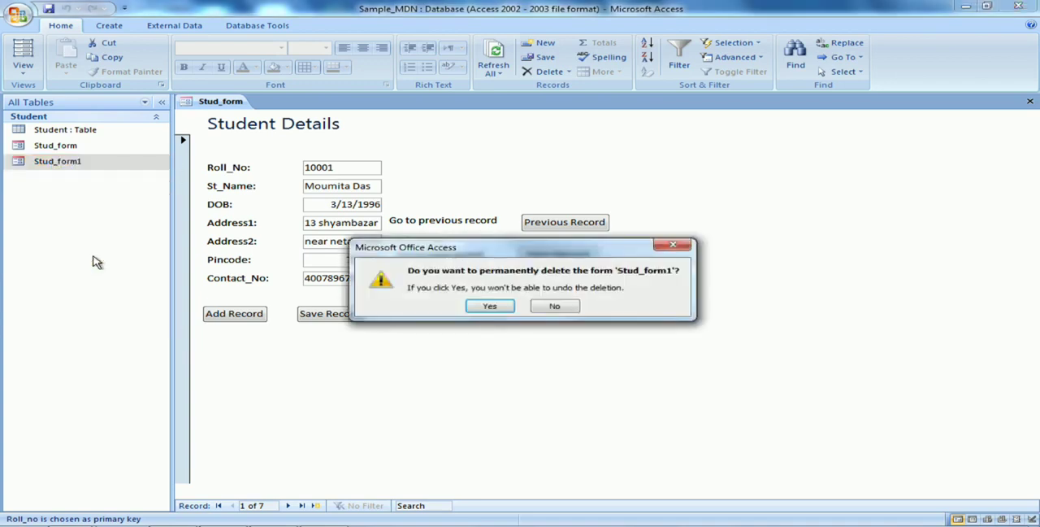
click(486, 307)
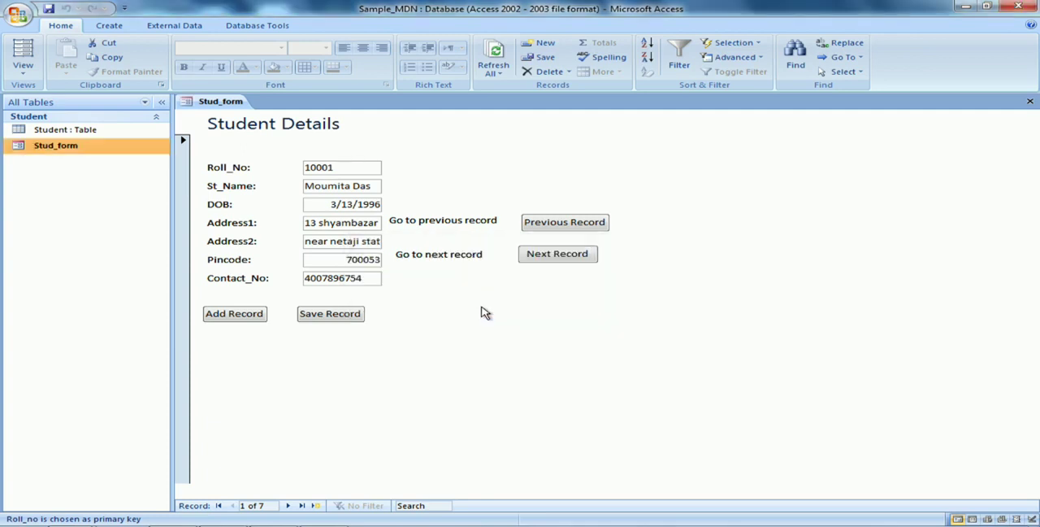
click(1030, 104)
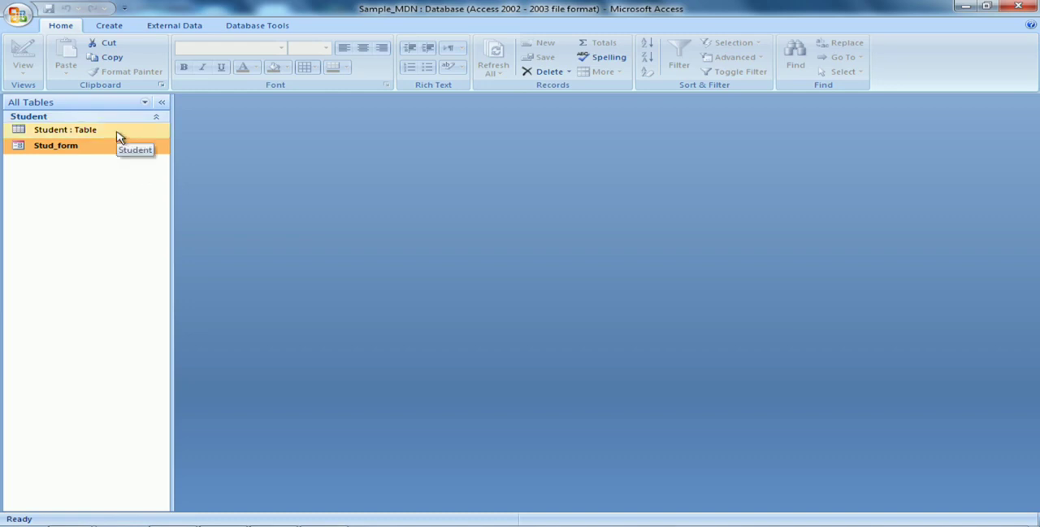
mouse_move(335, 520)
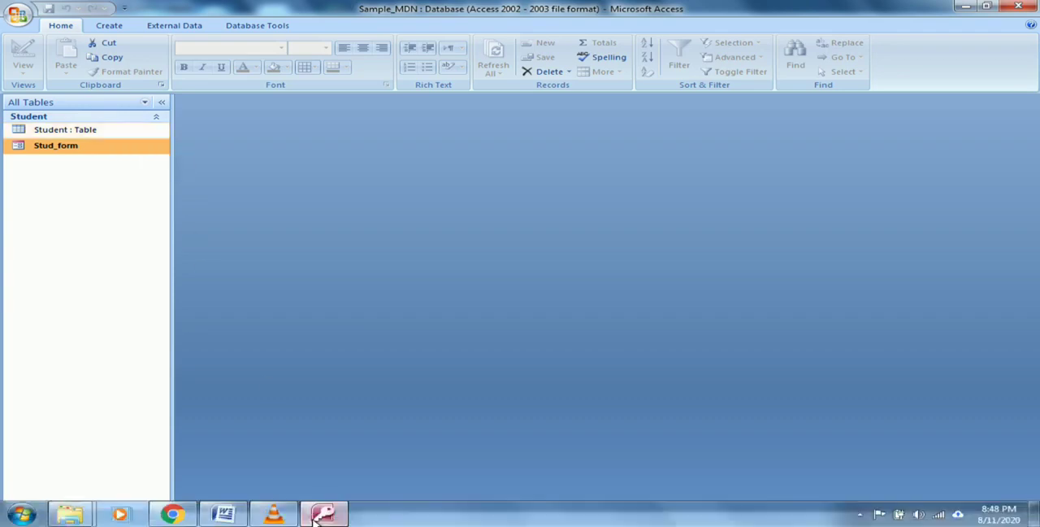
click(273, 514)
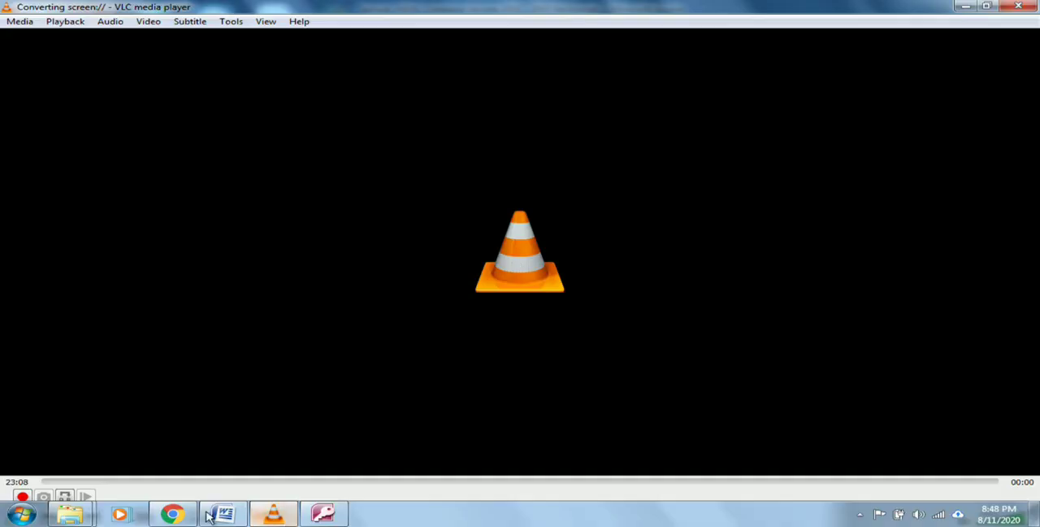